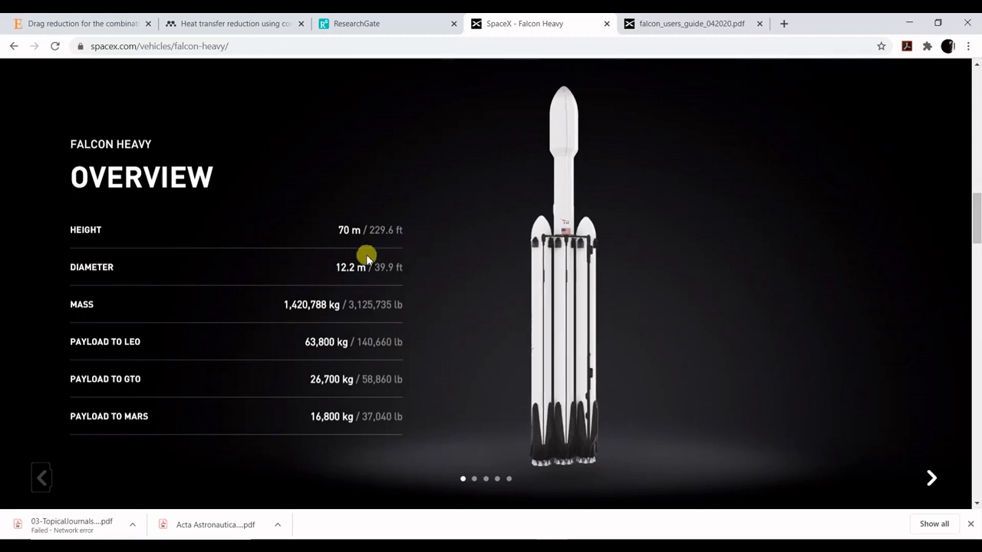
- Review the Falcon Heavy overview dimensions on the SpaceX vehicle page
left_click_drag(351, 230, 371, 246)
left_click(371, 246)
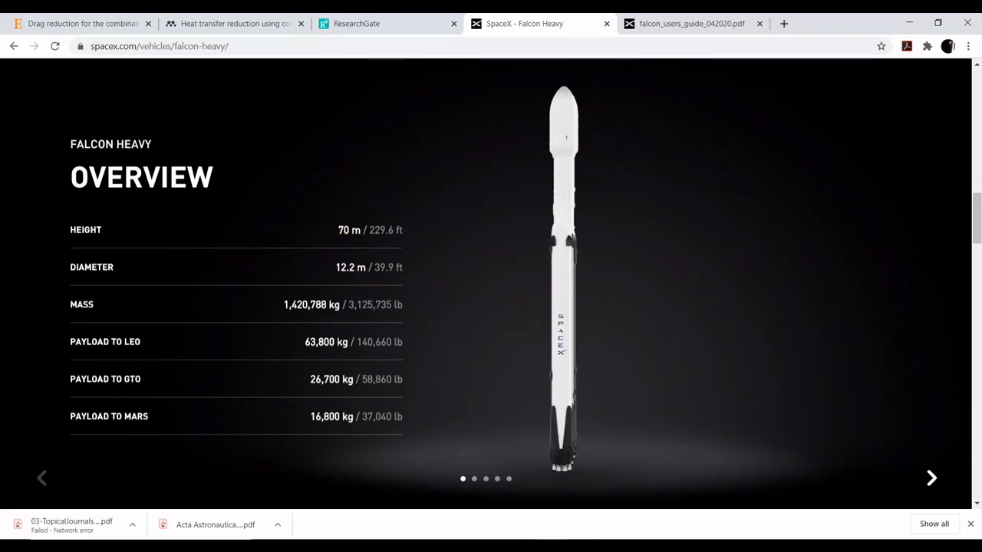
left_click(585, 546)
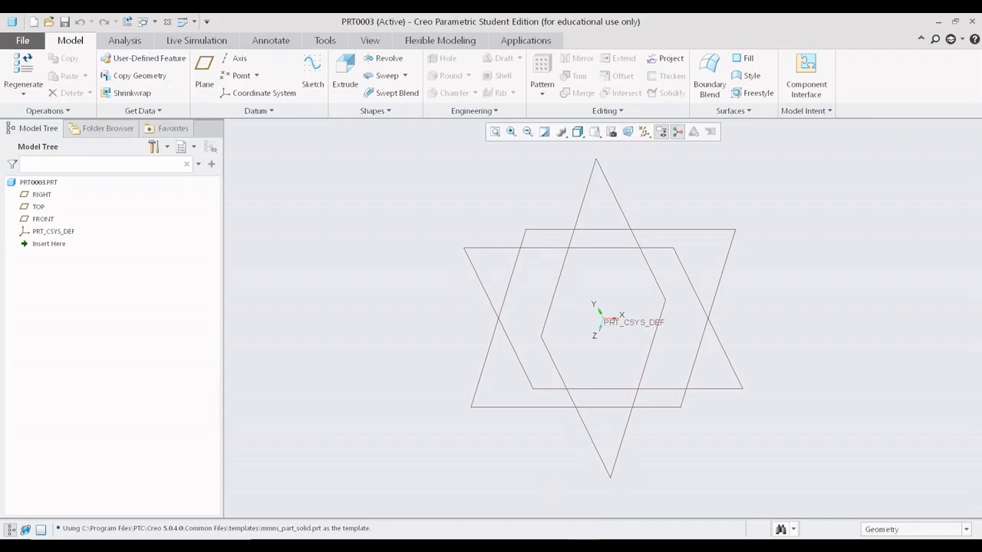
left_click(489, 546)
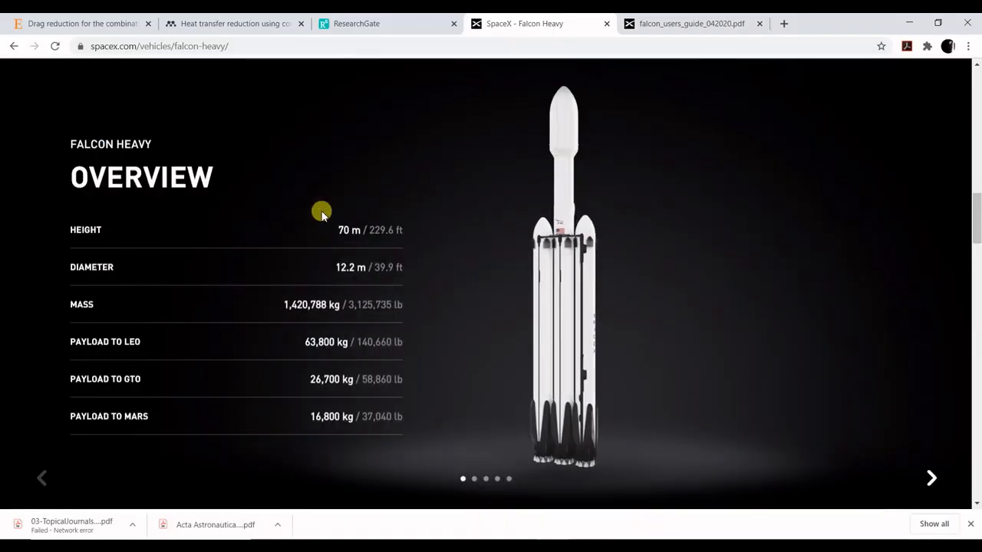
- Start a new sketch on the FRONT datum plane with RIGHT as the orientation reference
left_click(585, 546)
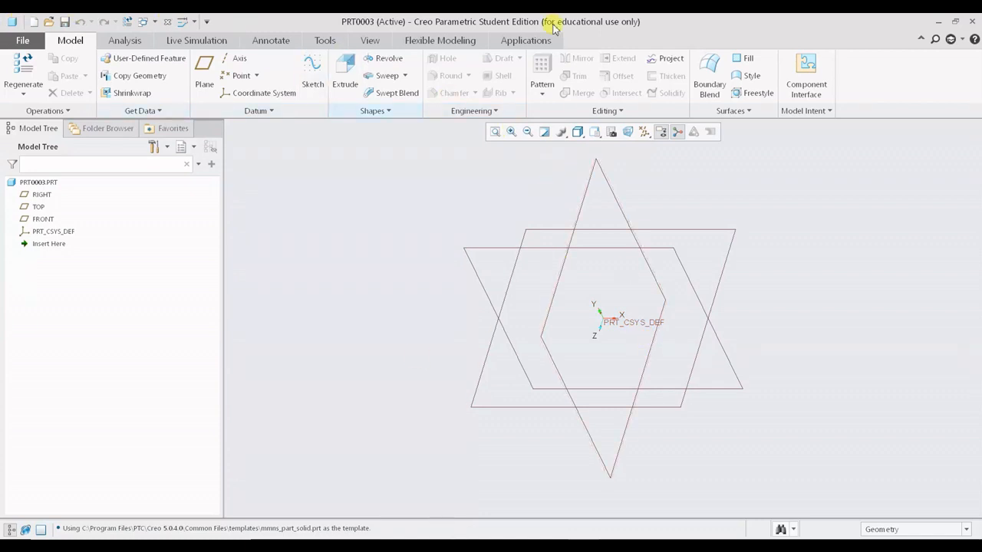
left_click(324, 77)
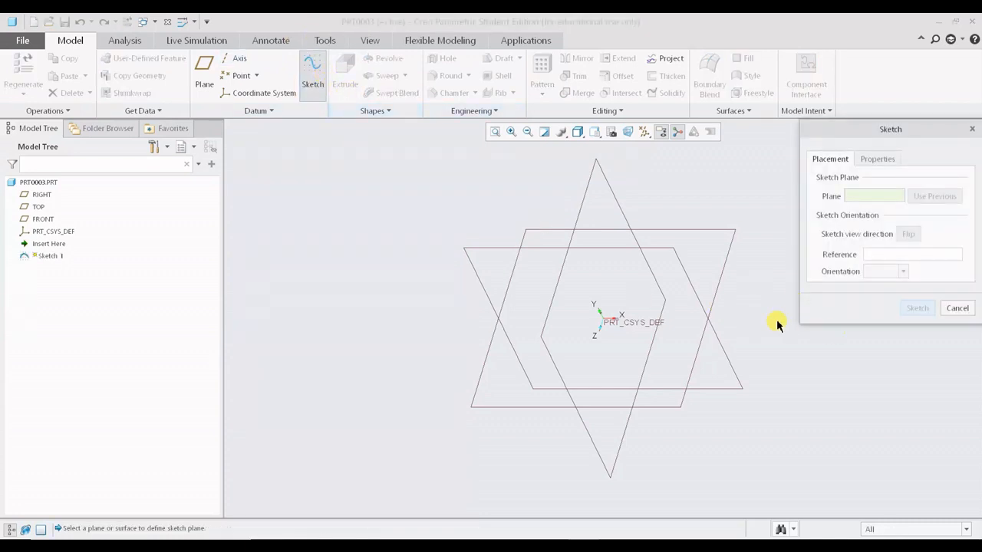
middle_click_drag(731, 227, 694, 241, "shift")
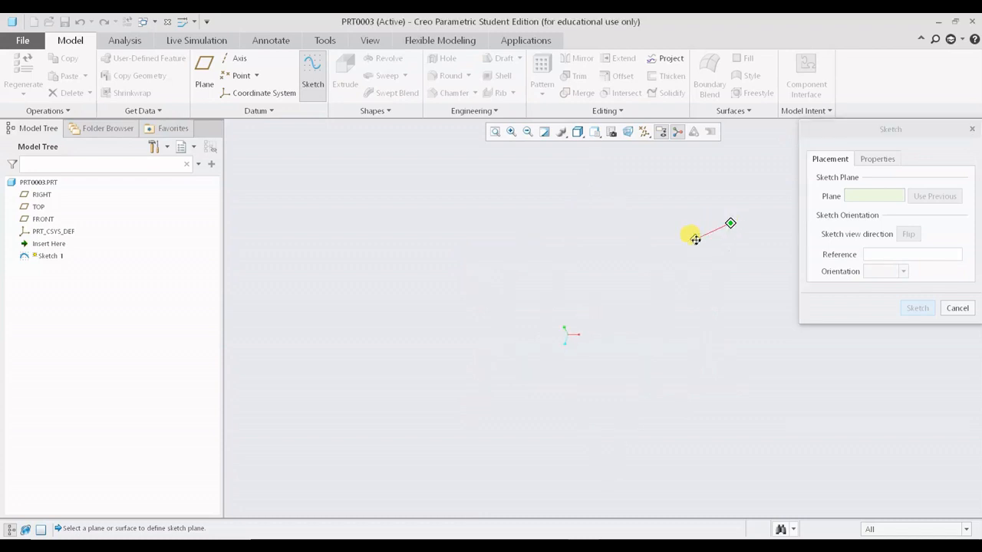
left_click(452, 272)
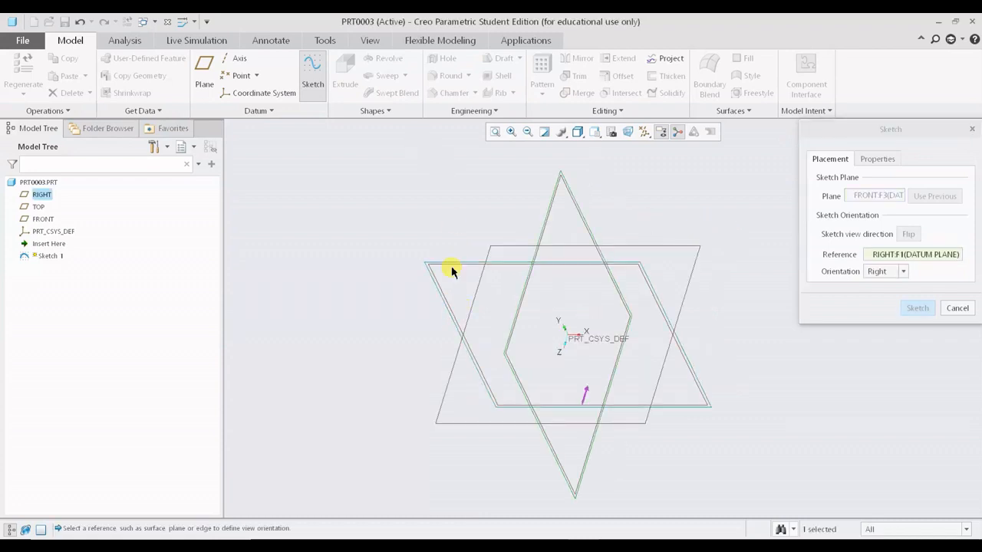
left_click(909, 310)
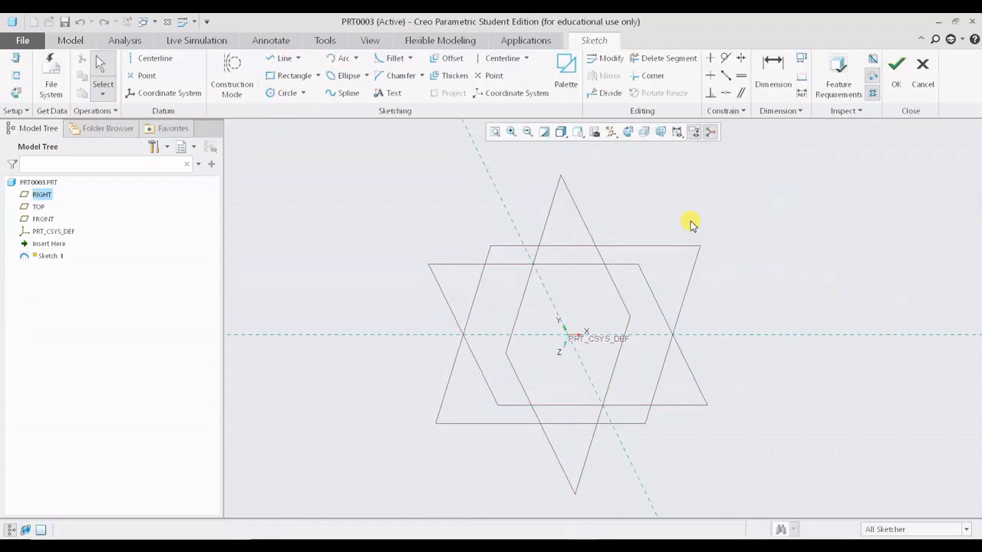
- Draw a vertical line upward from the origin and set its length to 70*10, i.e. 700
left_click(625, 133)
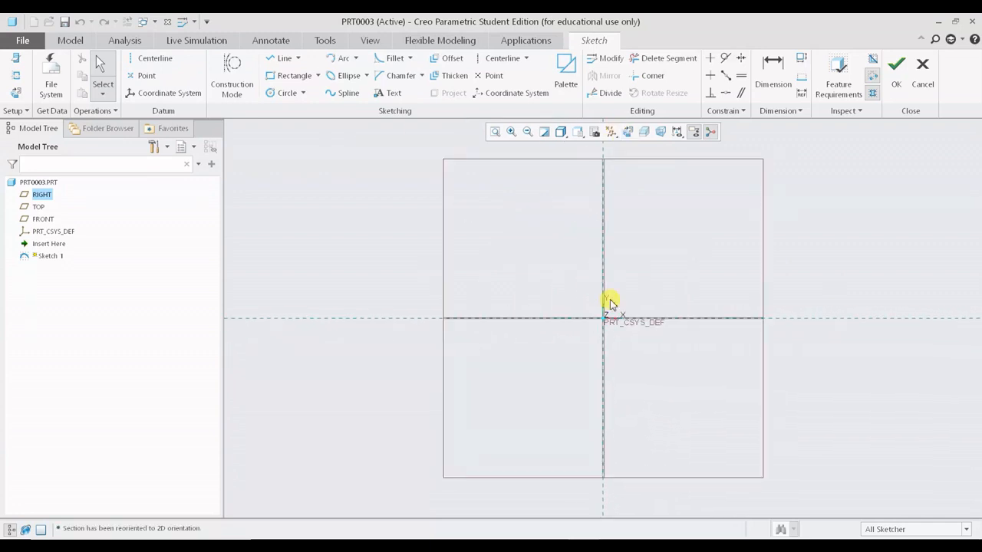
middle_click_drag(669, 322, 576, 381, "shift")
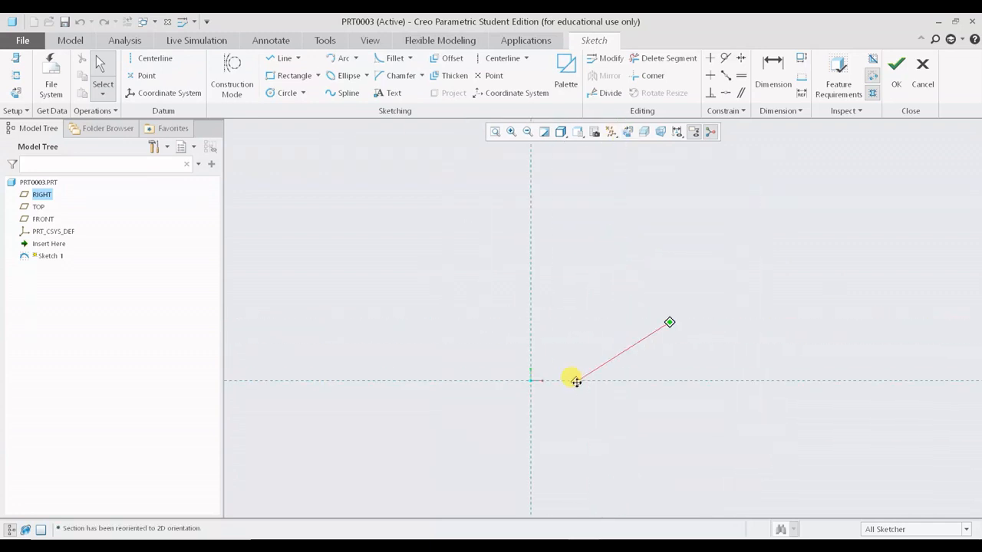
left_click(282, 58)
left_click(531, 380)
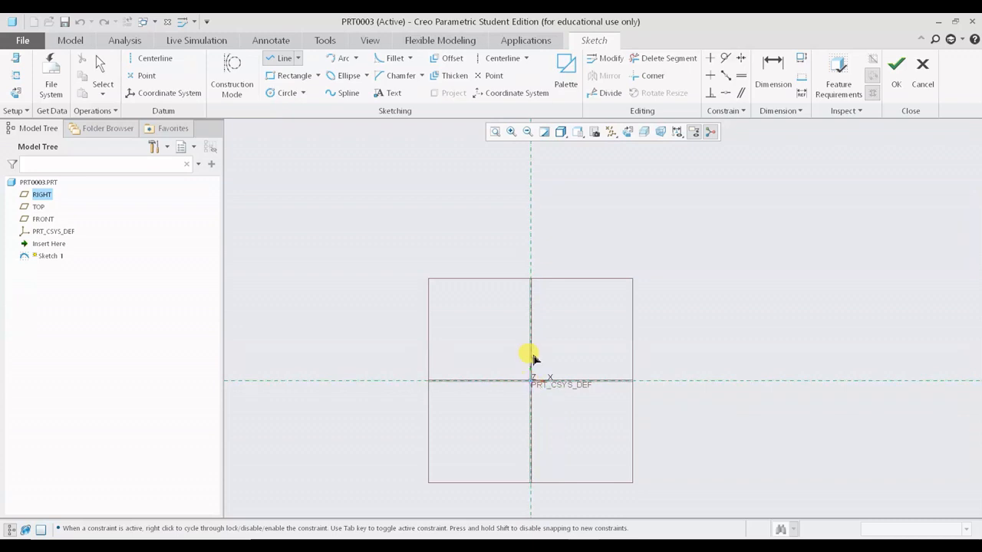
left_click(529, 185)
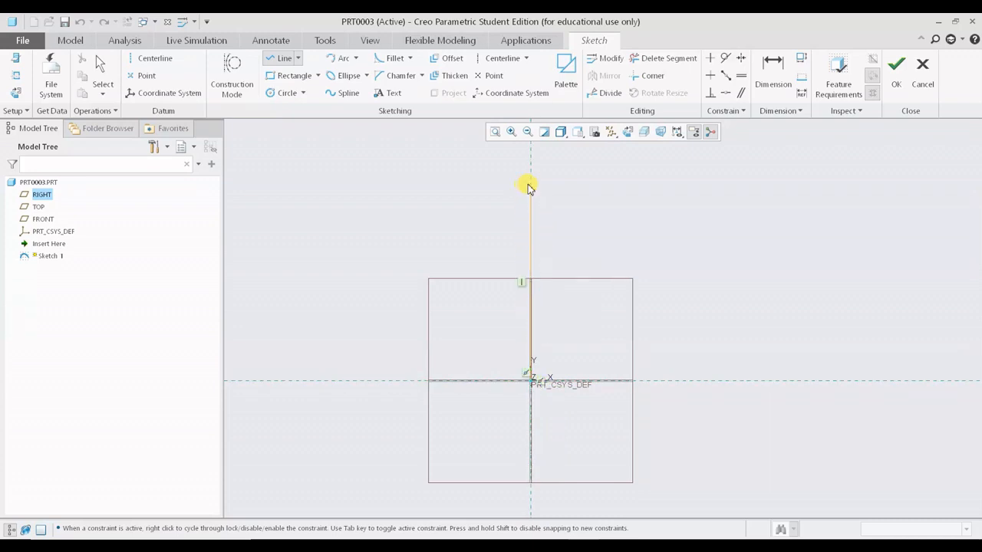
middle_click(633, 231)
left_click_drag(519, 311, 405, 303)
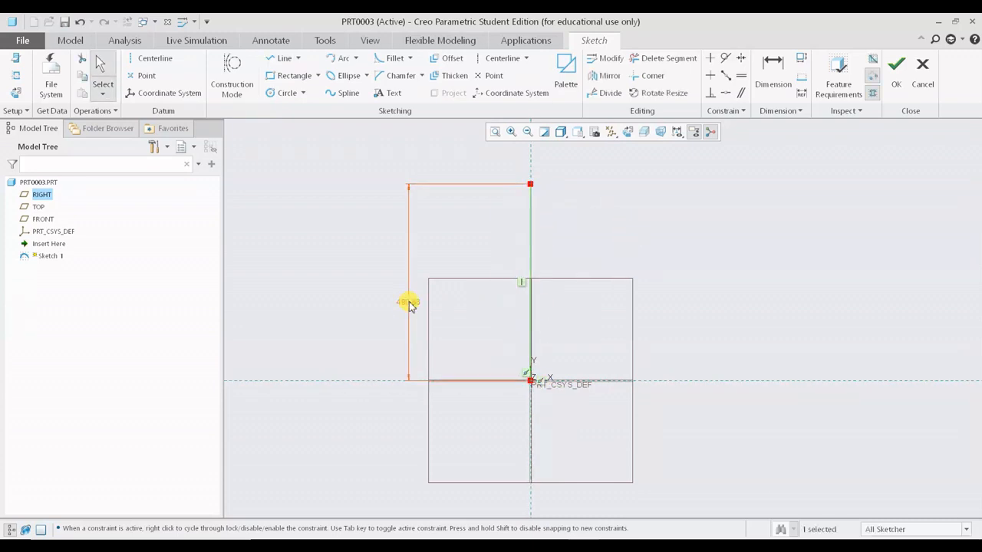
double_click(407, 301)
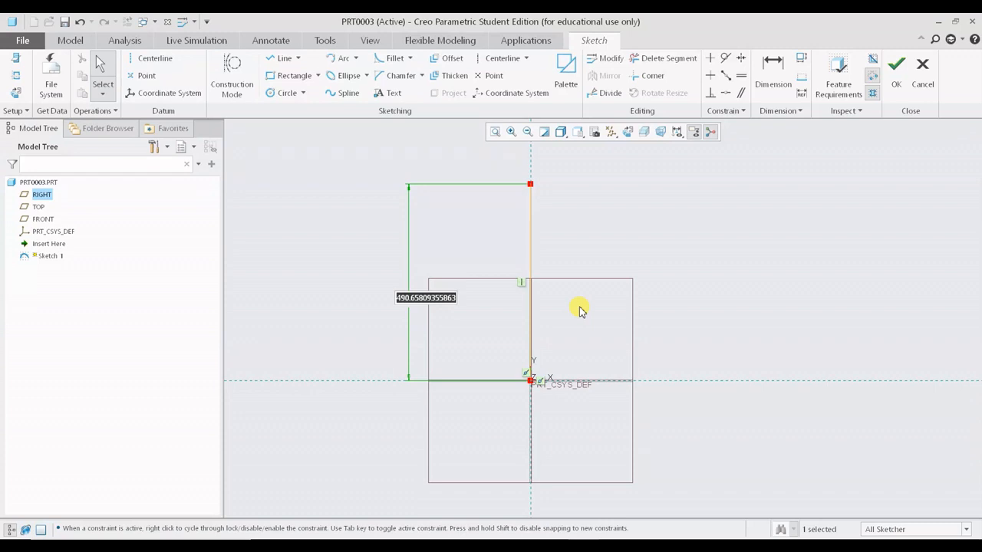
type("70*")
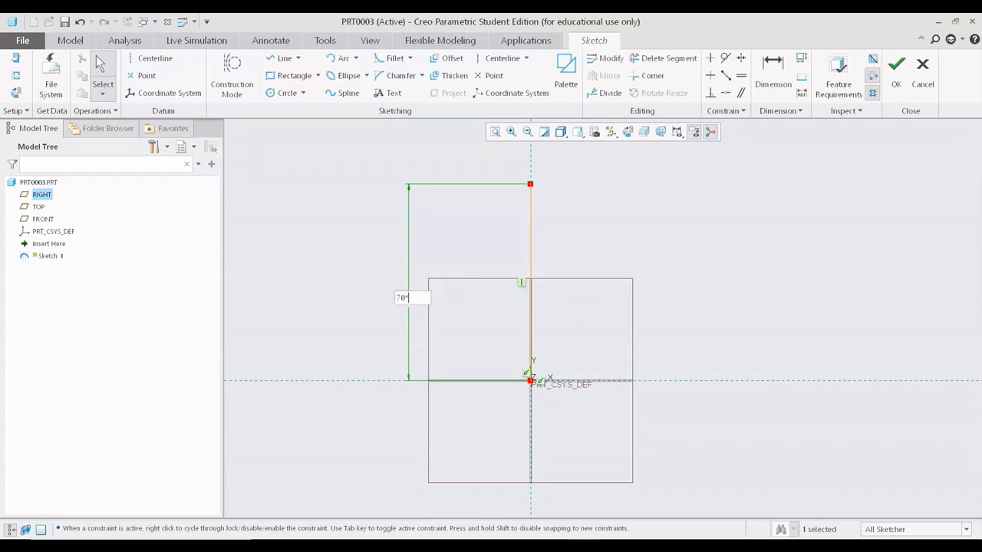
type("10")
key("Return")
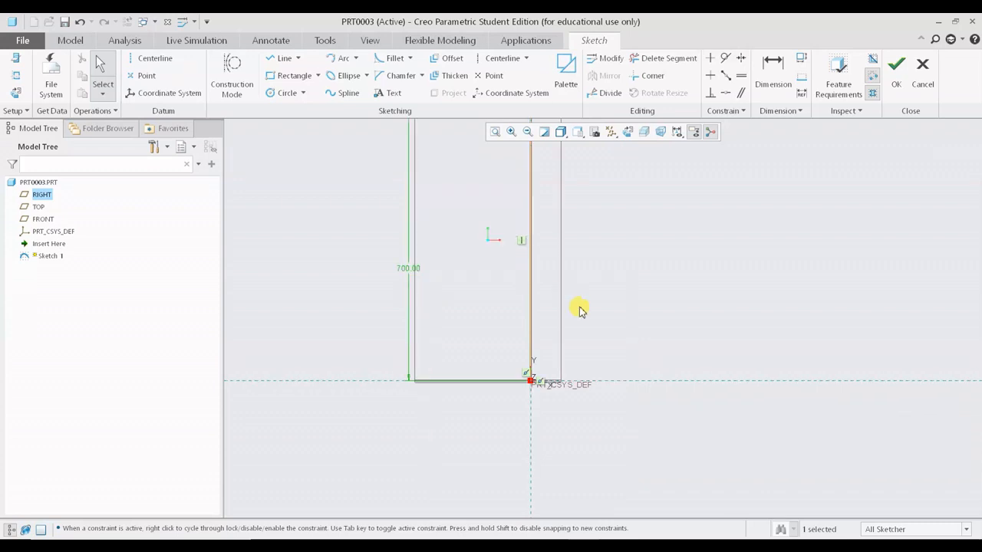
- Browse the falcon reference image and the SpaceX page's first stage, second stage and payload slides
left_click(494, 131)
scroll(606, 226, "up", 1)
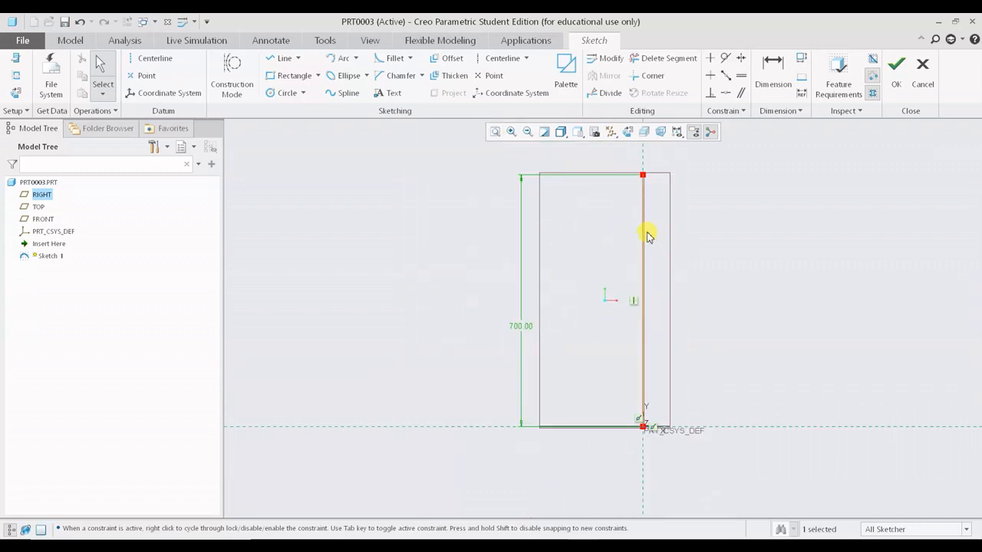
middle_click_drag(642, 234, 542, 212, "shift")
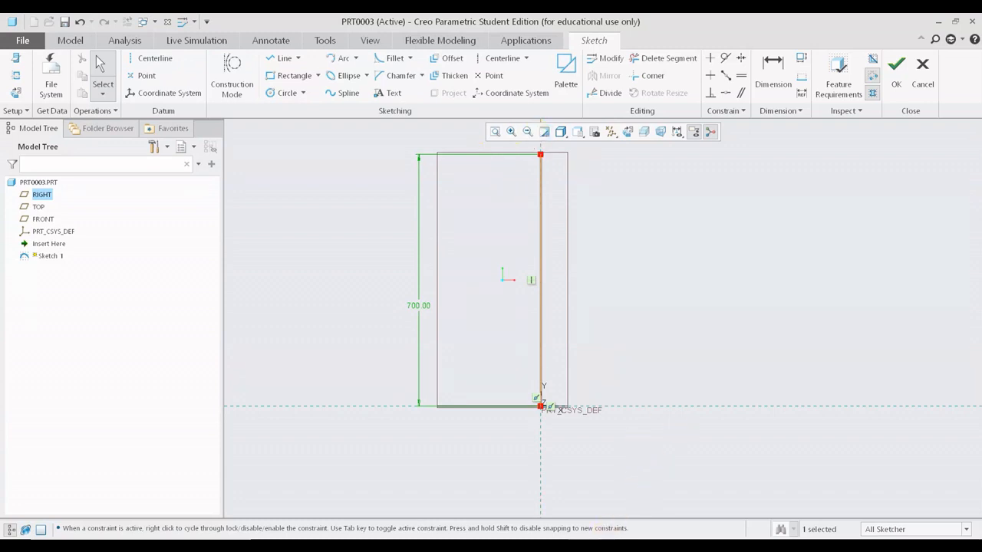
left_click(619, 546)
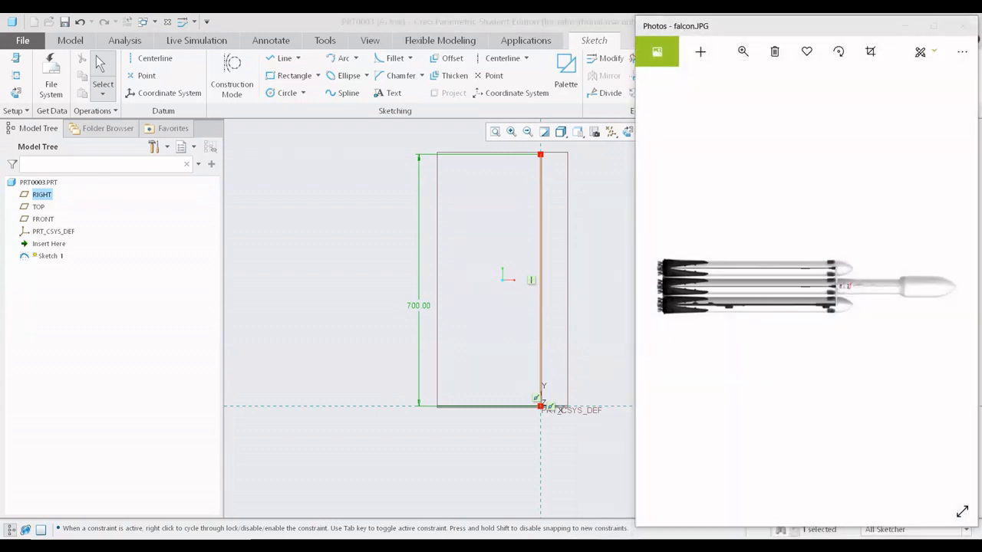
left_click(619, 546)
key("alt+Tab")
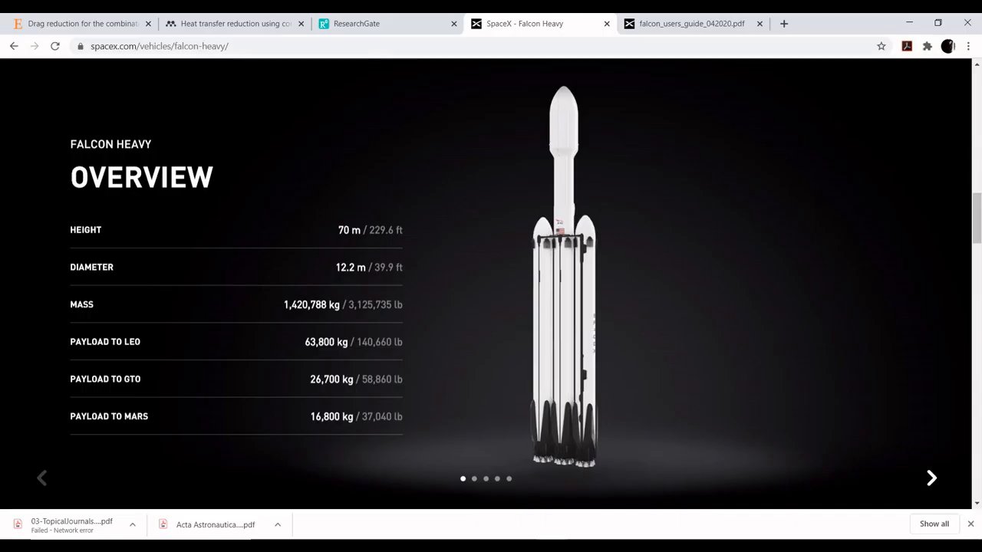
left_click(619, 546)
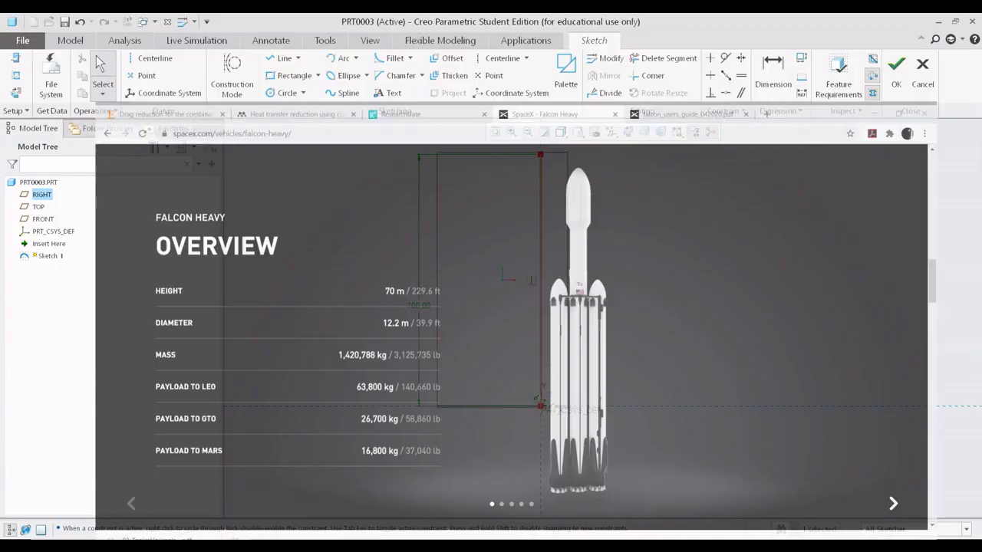
left_click(619, 546)
left_click(937, 490)
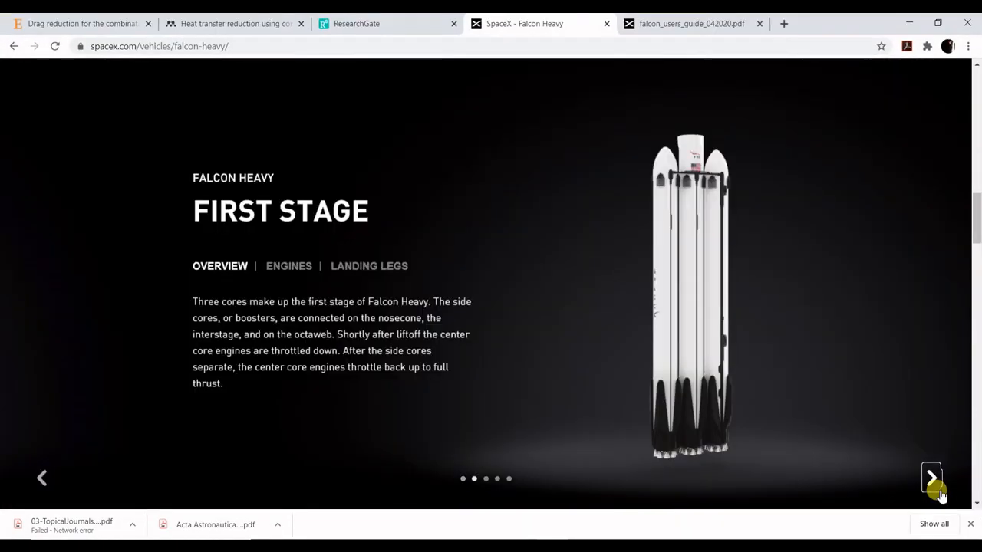
left_click(937, 490)
left_click(935, 491)
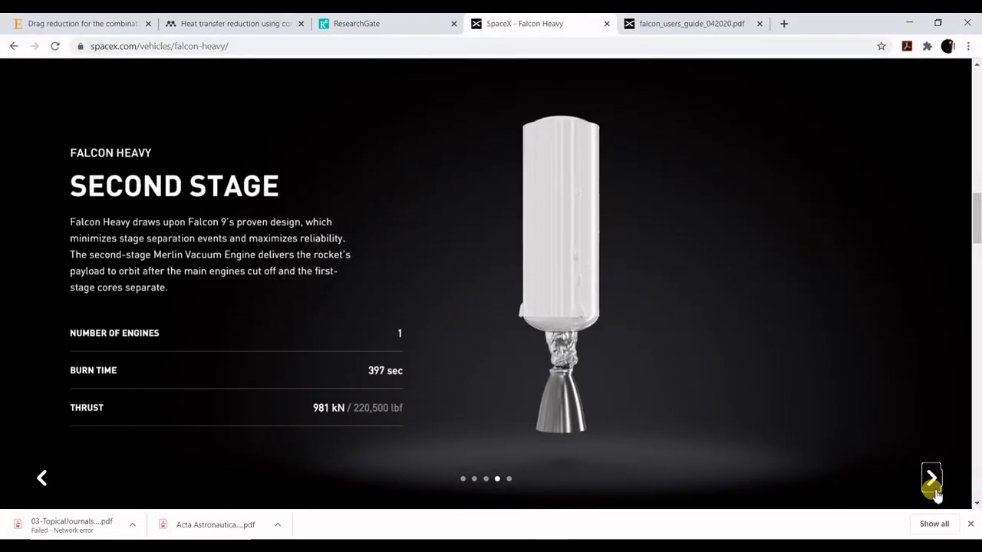
left_click(932, 491)
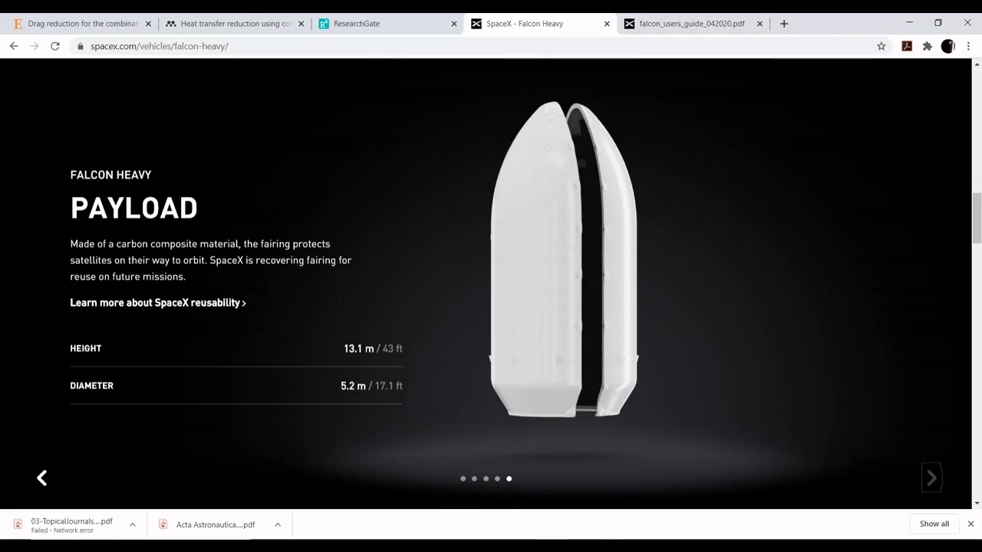
- Add a vertical centerline along the sketched vertical line
left_click(584, 546)
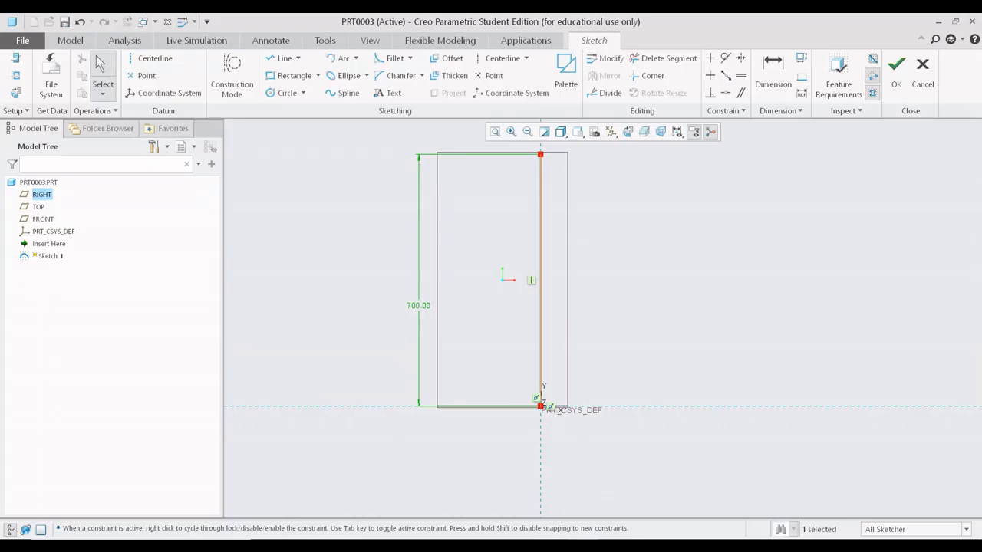
scroll(506, 175, "up", 2)
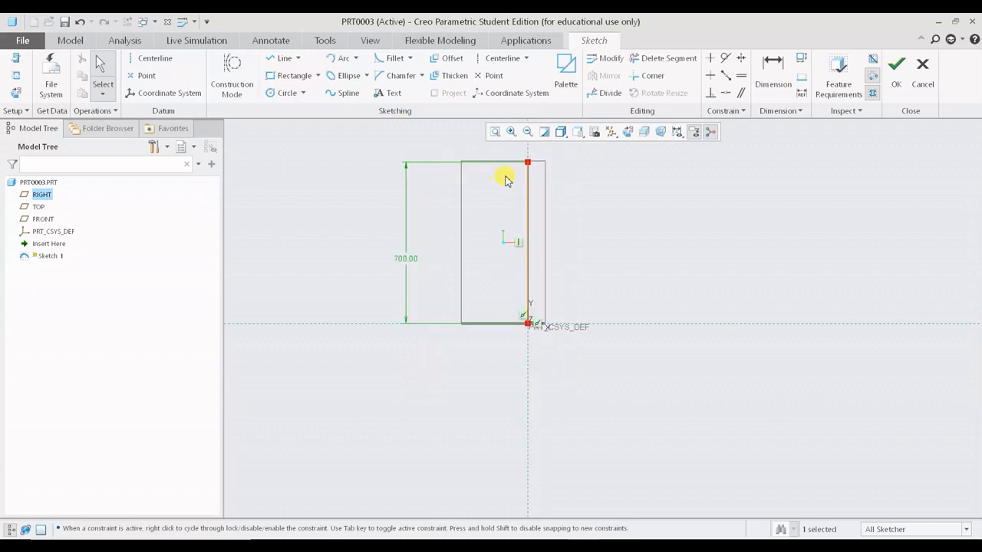
scroll(508, 184, "down", 1)
scroll(508, 182, "down", 3)
mouse_move(508, 181)
middle_mouse_down("shift")
mouse_move(435, 307)
mouse_move(489, 251)
middle_mouse_up("shift")
scroll(436, 307, "up", 2)
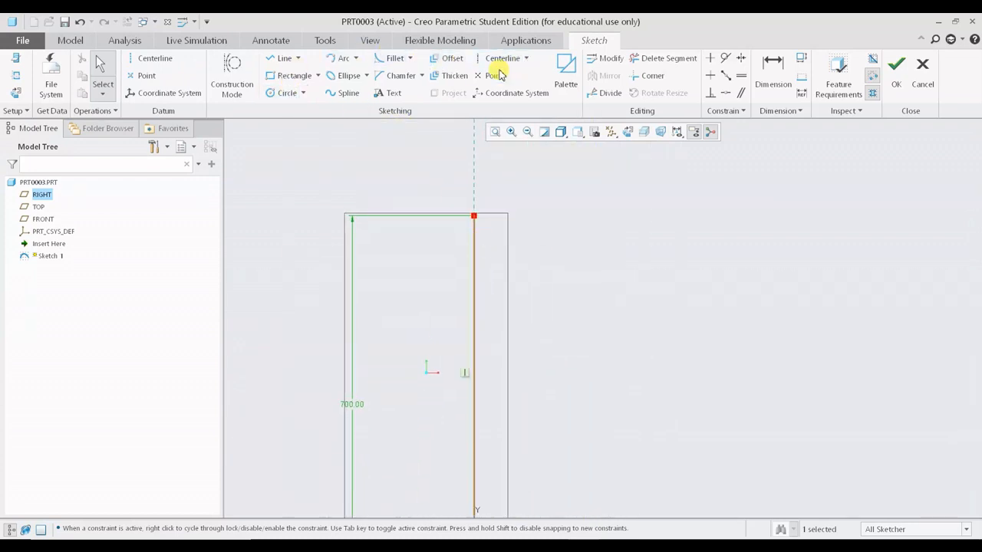
left_click(504, 59)
left_click(474, 294)
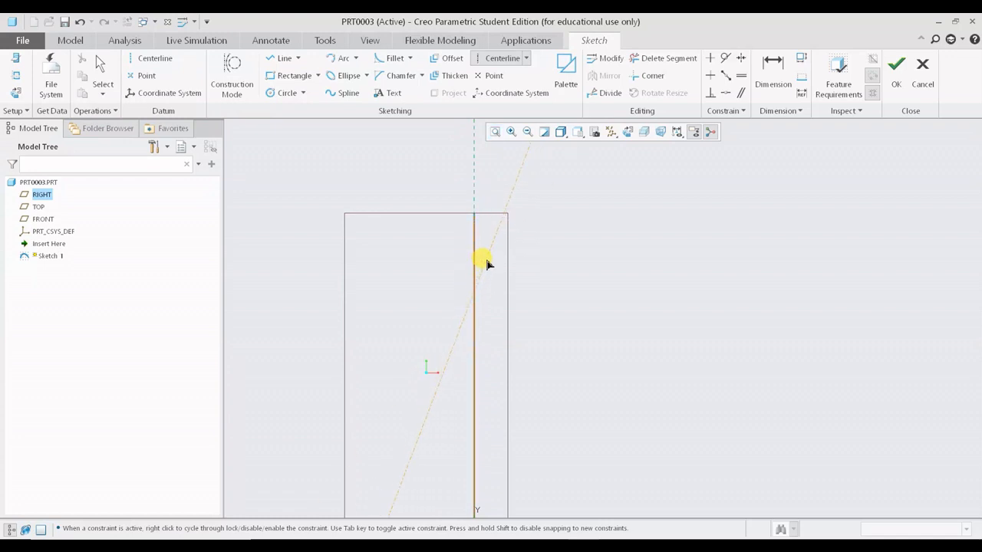
left_click(481, 223)
middle_click(593, 228)
scroll(593, 228, "up", 1)
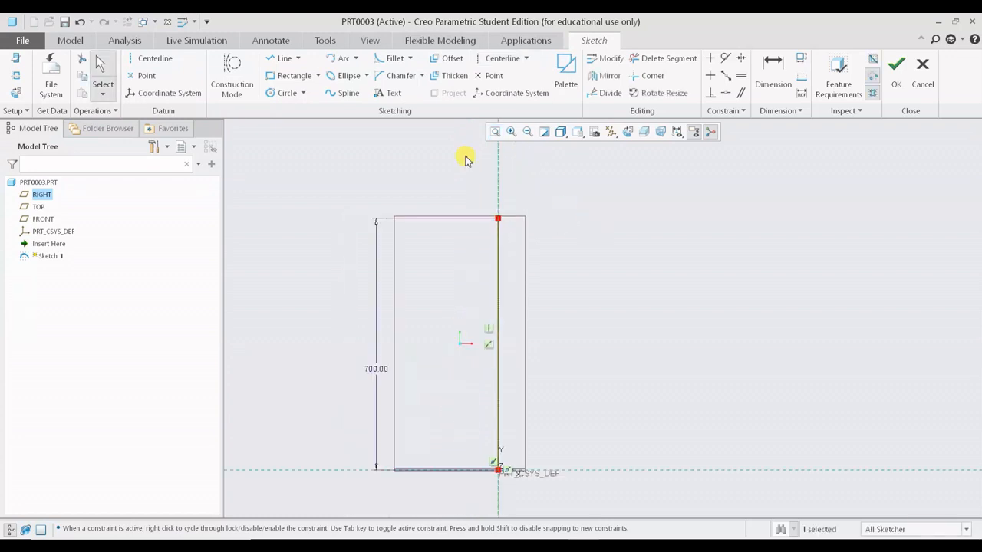
- Draw a horizontal line near the top, symmetric about the centerline, and set its width to 5.2*10, i.e. 52
left_click(285, 60)
scroll(502, 175, "down", 2)
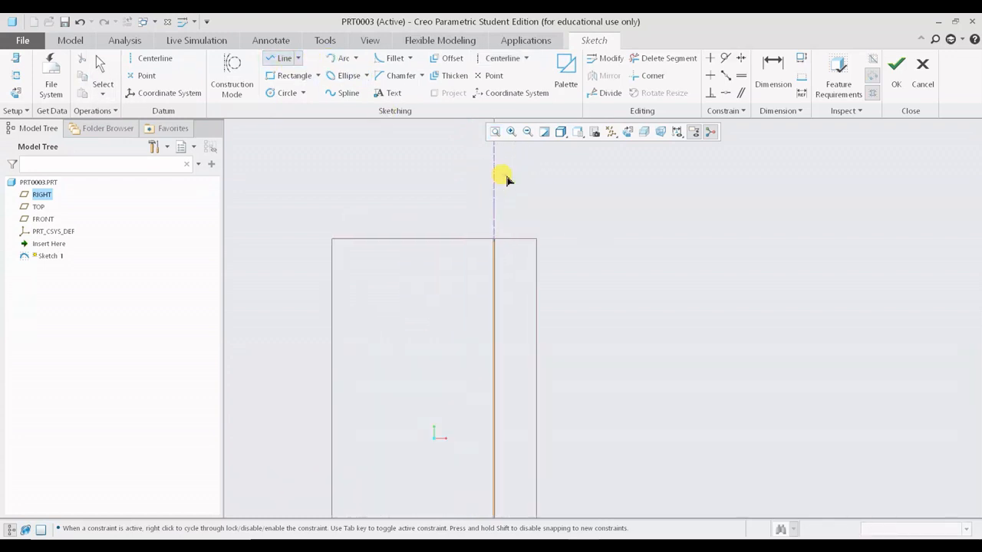
scroll(489, 295, "down", 1)
scroll(489, 295, "down", 1)
left_click(430, 248)
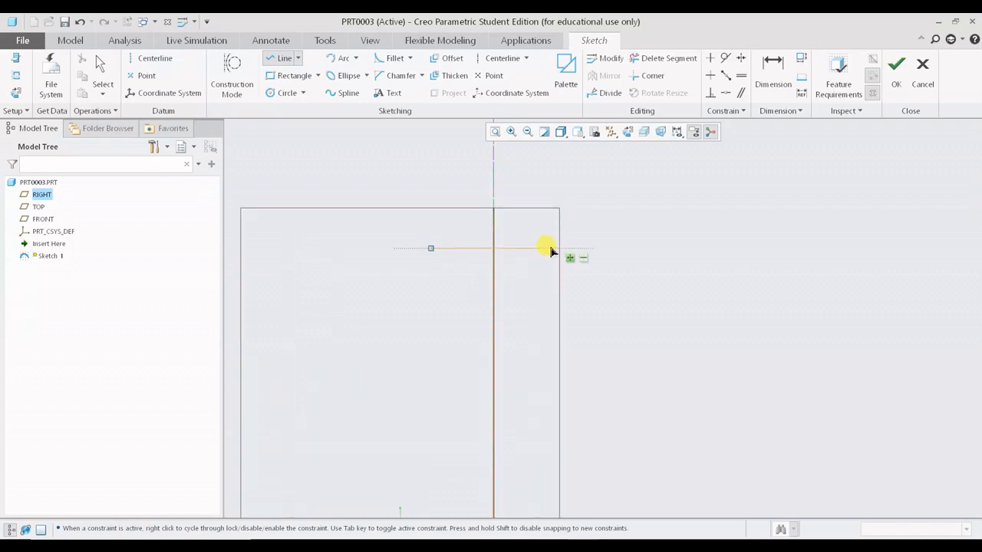
left_click(555, 248)
middle_click(664, 265)
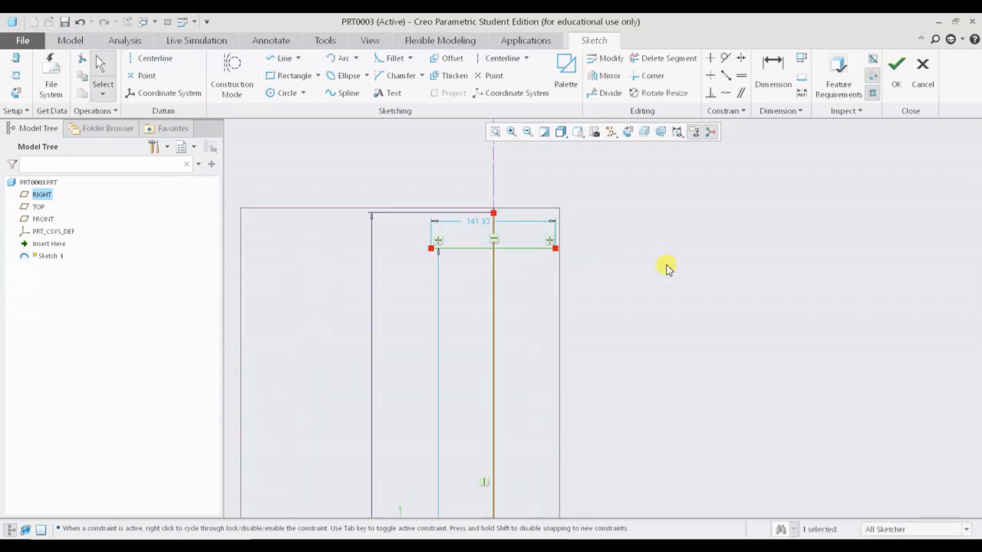
double_click(487, 218)
type("5.2")
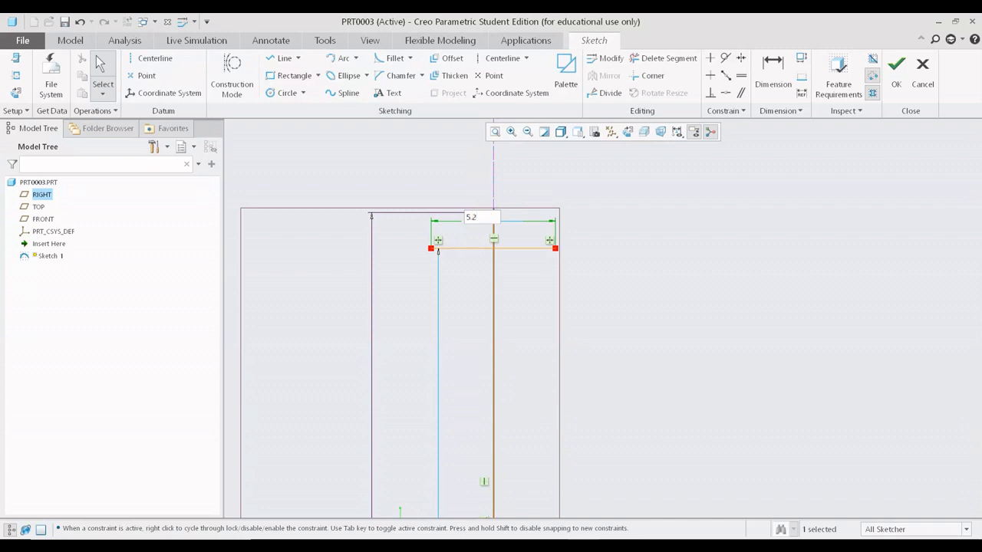
type("*10")
key("Return")
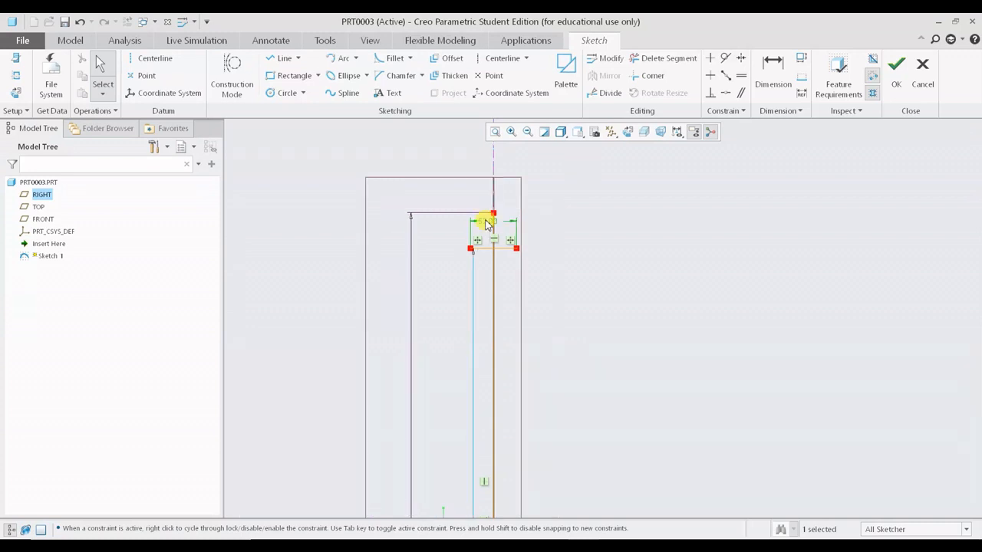
scroll(487, 223, "up", 3)
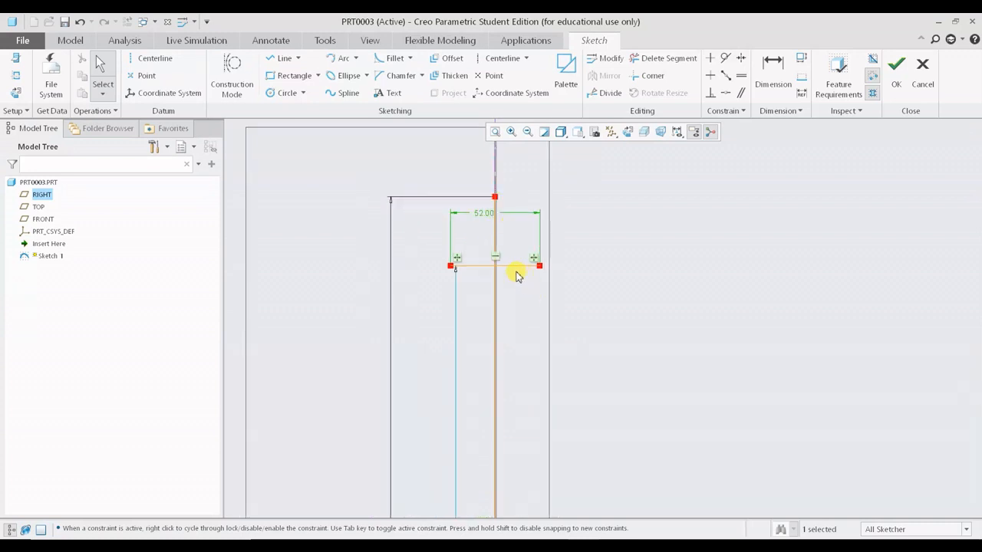
scroll(529, 270, "up", 2)
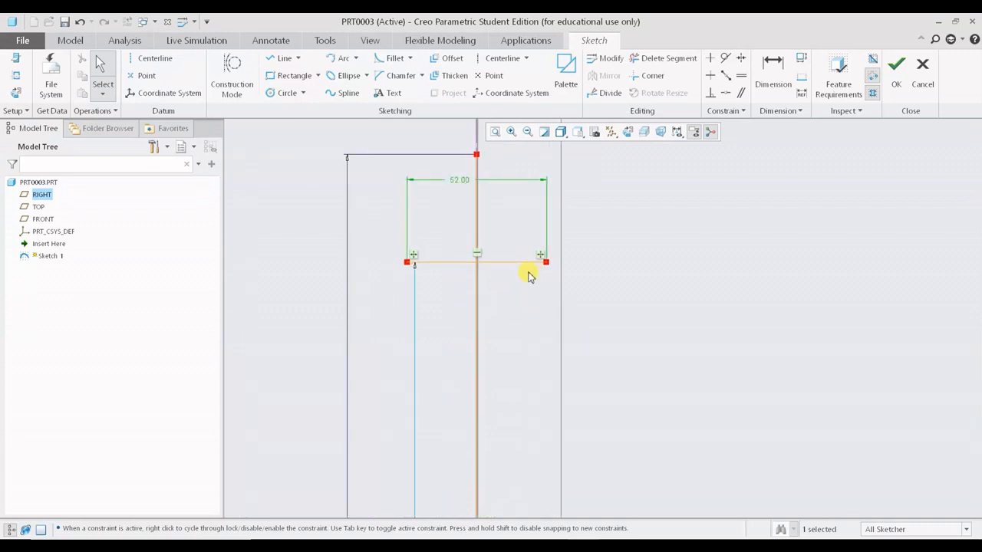
- Dimension the distance from the vertical line's top endpoint down to the horizontal line and set it to 131
scroll(438, 264, "down", 2)
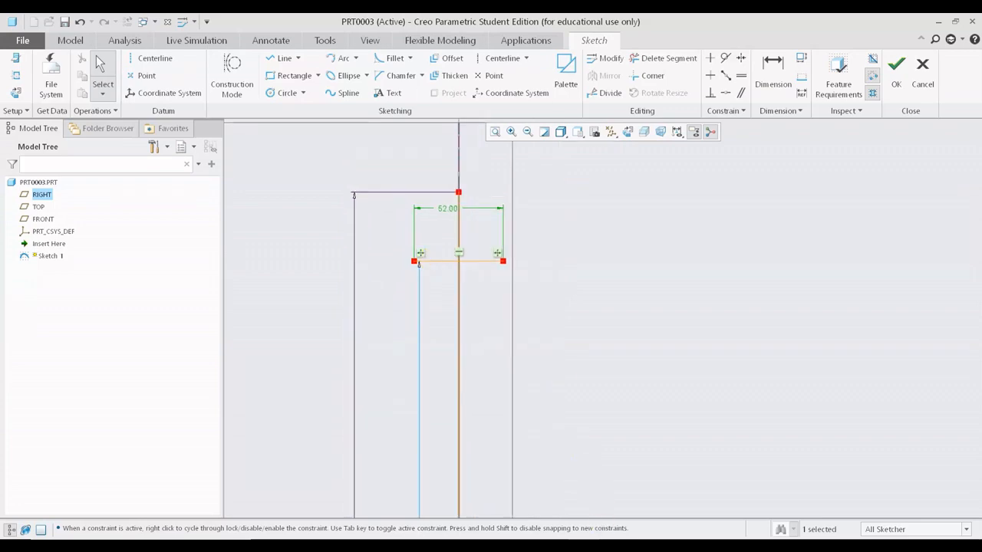
key("alt+Tab")
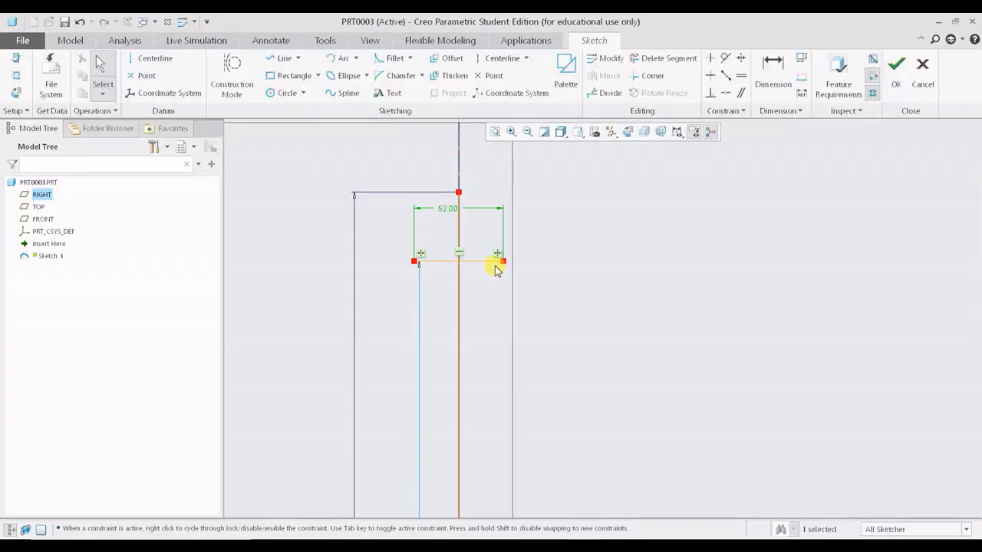
scroll(498, 263, "down", 1)
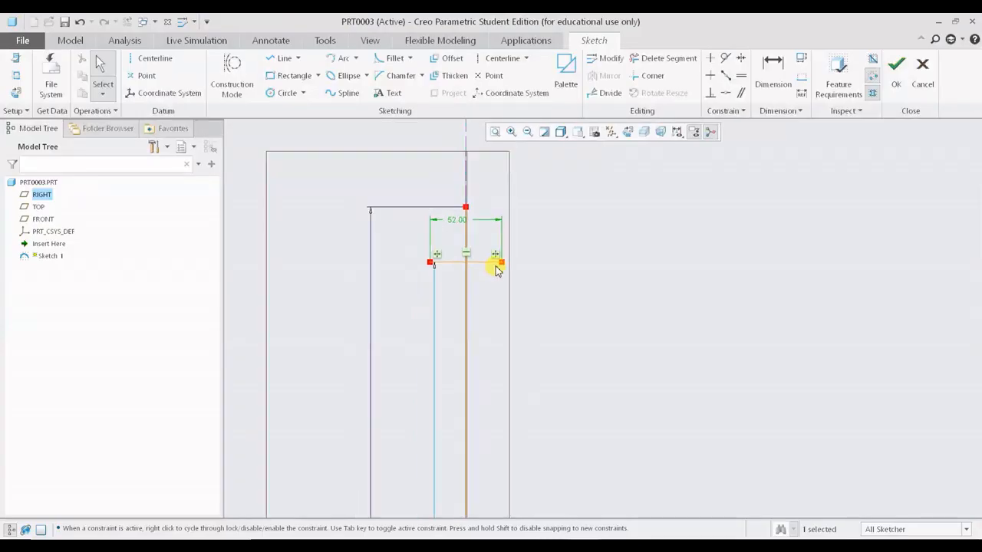
left_click(765, 67)
scroll(458, 204, "up", 3)
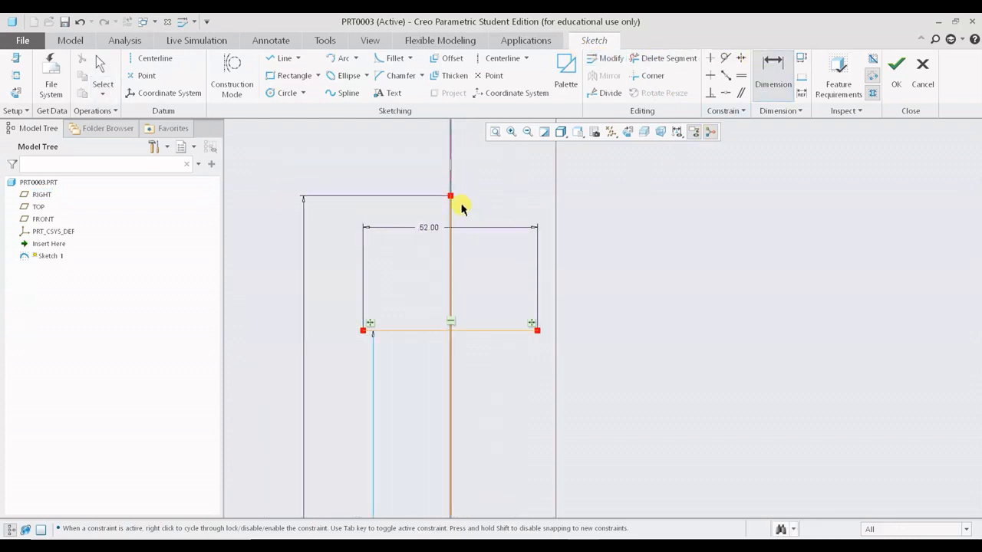
left_click(451, 197)
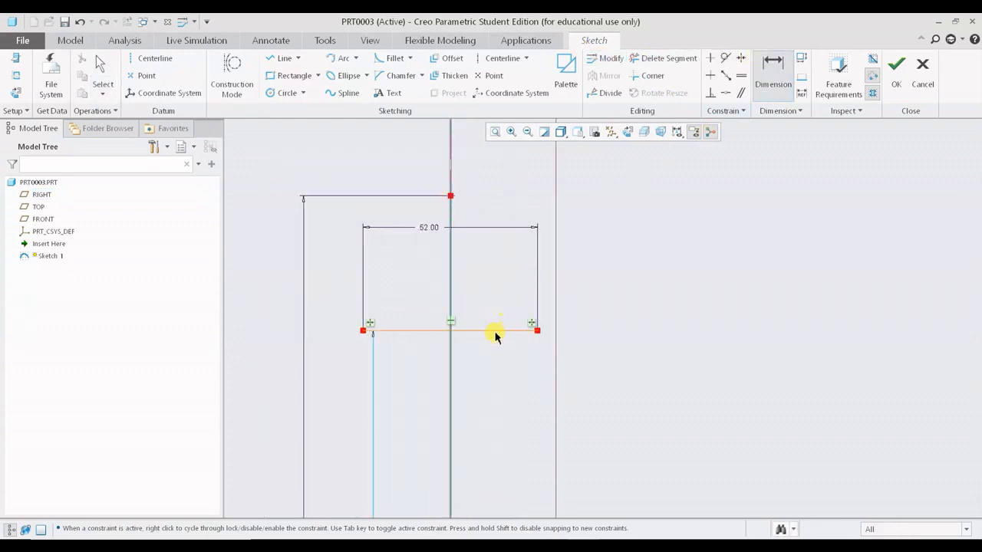
left_click(495, 331)
middle_click(677, 265)
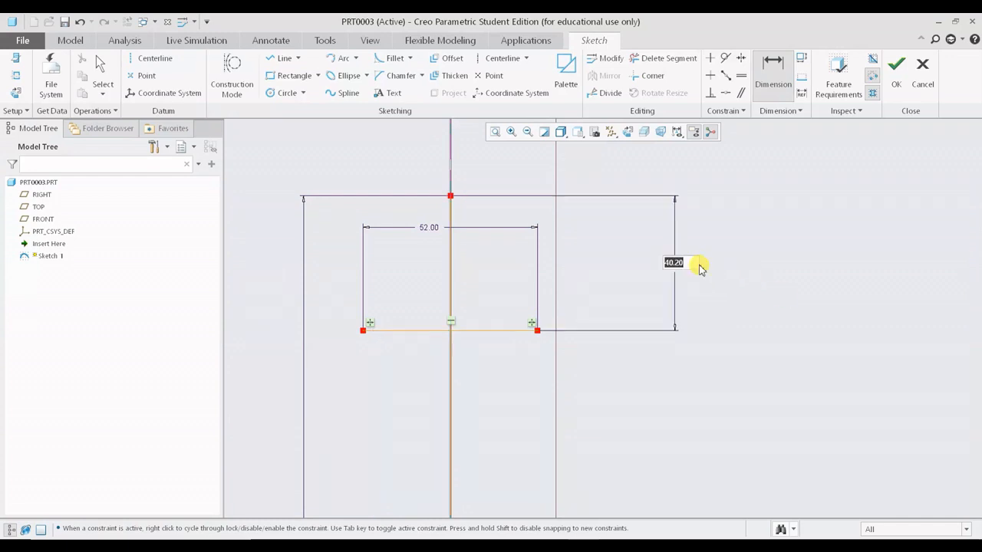
type("13")
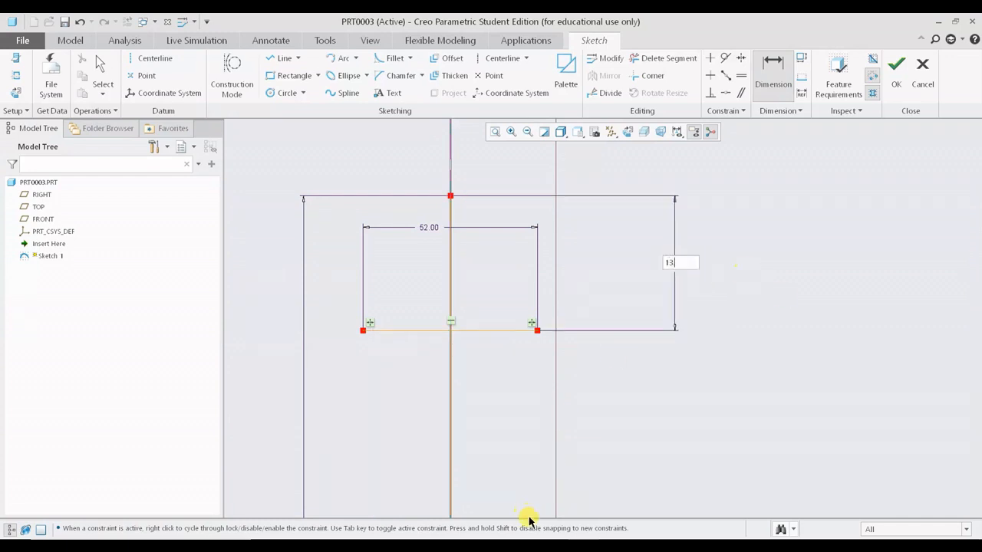
left_click(526, 545)
type("3")
type("1*10")
key("Return")
scroll(698, 311, "down", 4)
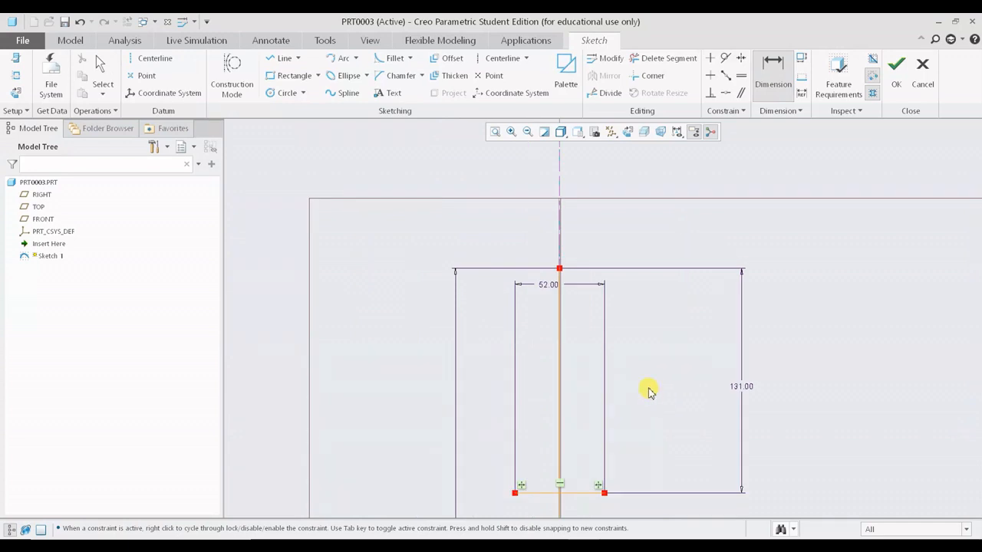
- Browse back through the SpaceX page's payload and second stage slides
middle_click_drag(648, 391, 637, 300)
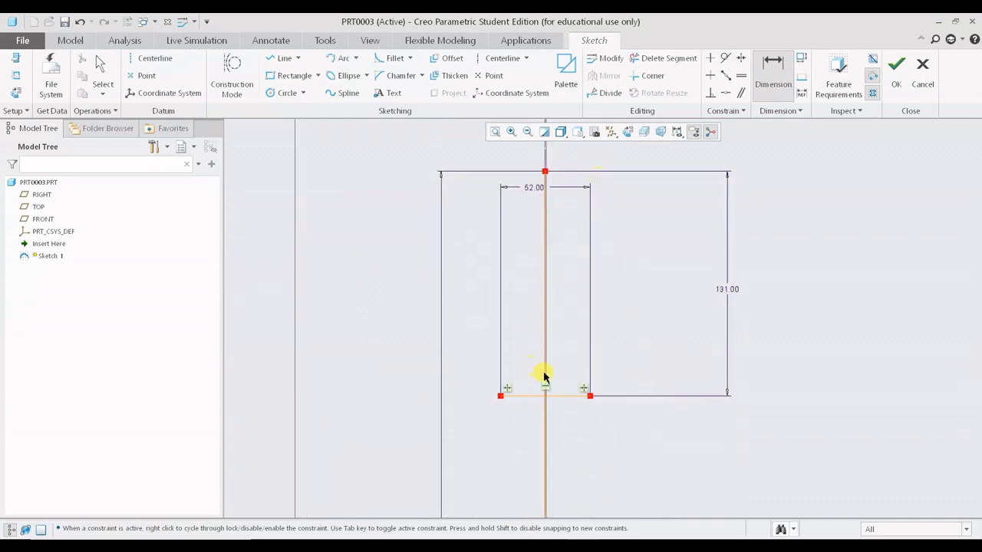
scroll(544, 375, "down", 3)
middle_click_drag(560, 407, 555, 285)
middle_click_drag(527, 500, 545, 353)
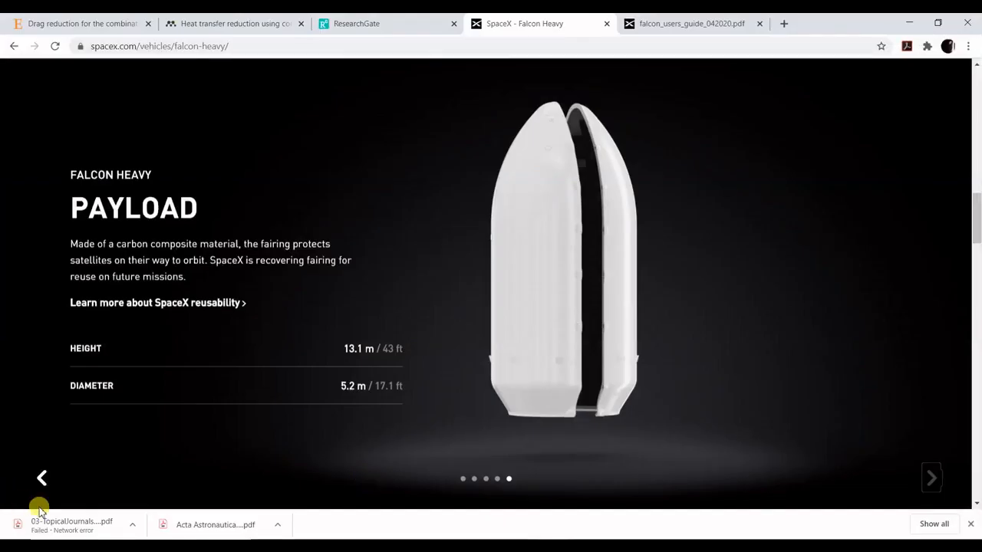
left_click(45, 476)
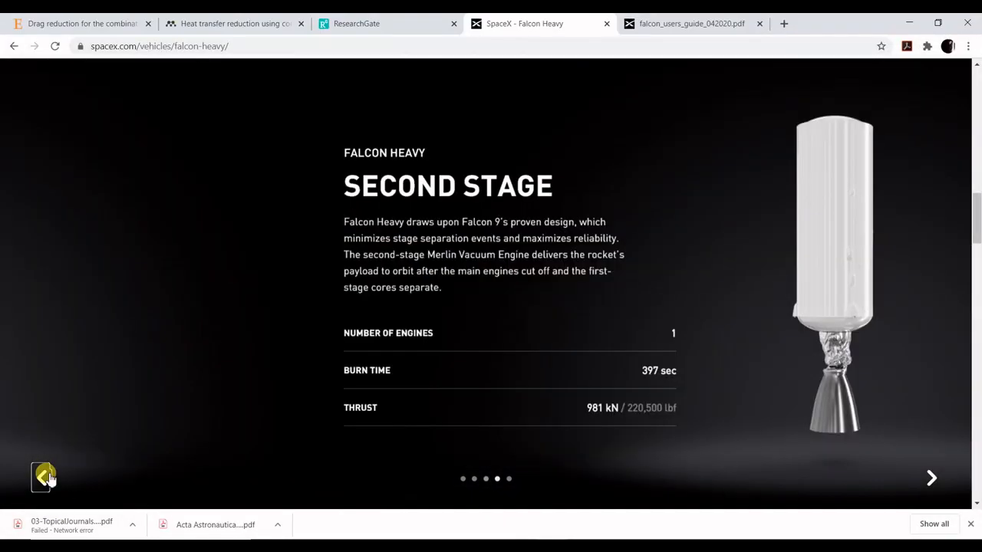
left_click(46, 476)
left_click(47, 477)
left_click(48, 476)
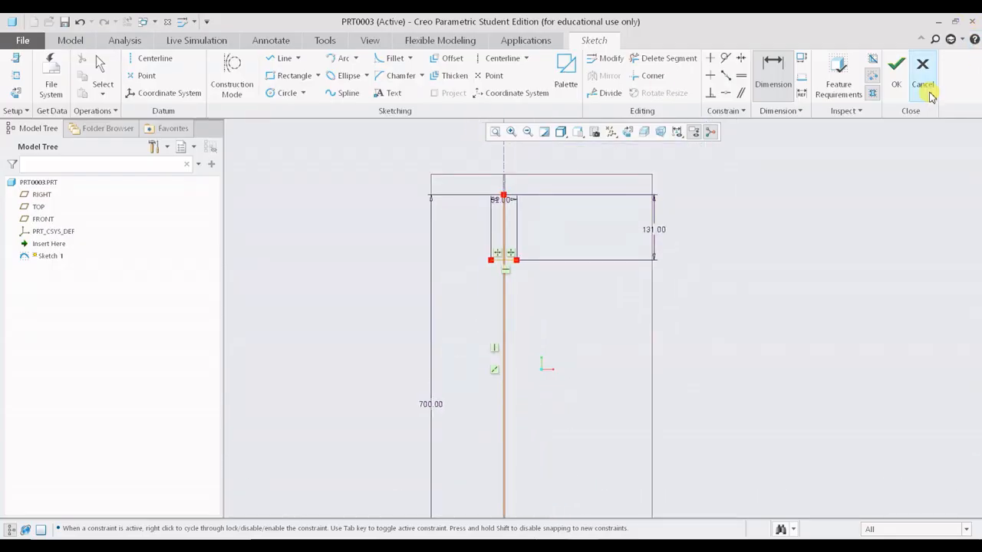
- Finish the sketch and accept it
left_click(899, 77)
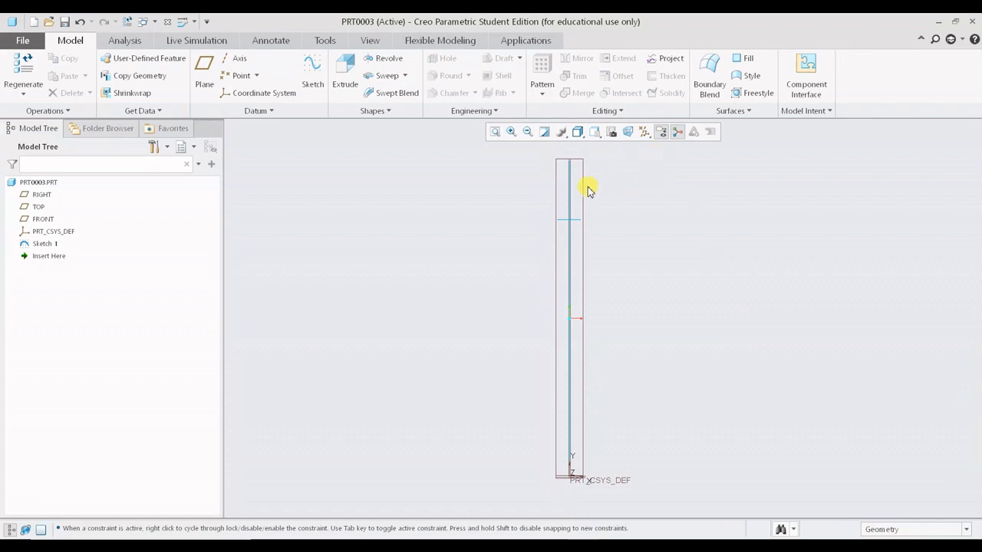
middle_click_drag(656, 279, 640, 299)
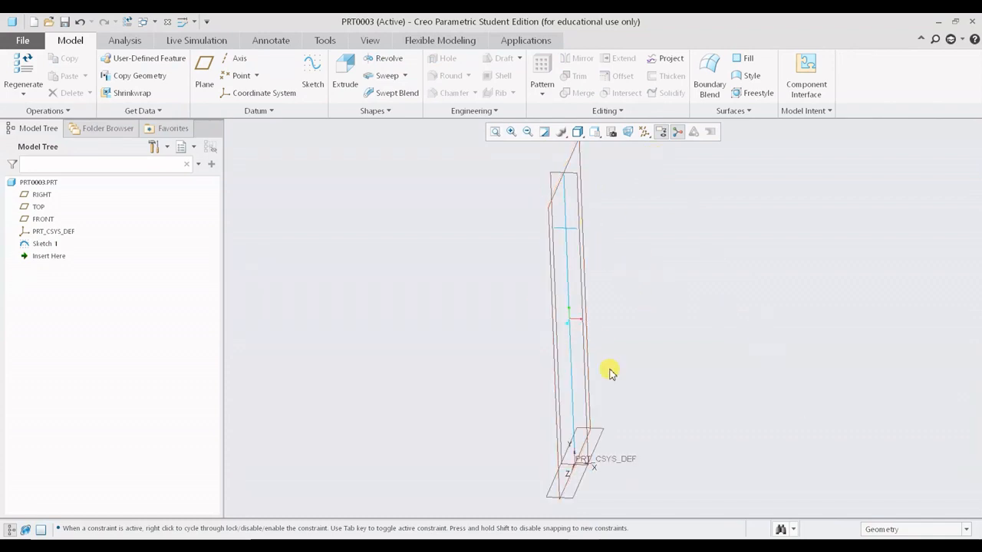
scroll(706, 385, "down", 2)
middle_click_drag(638, 247, 665, 382, "shift")
scroll(651, 323, "up", 2)
middle_click_drag(634, 344, 622, 264, "shift")
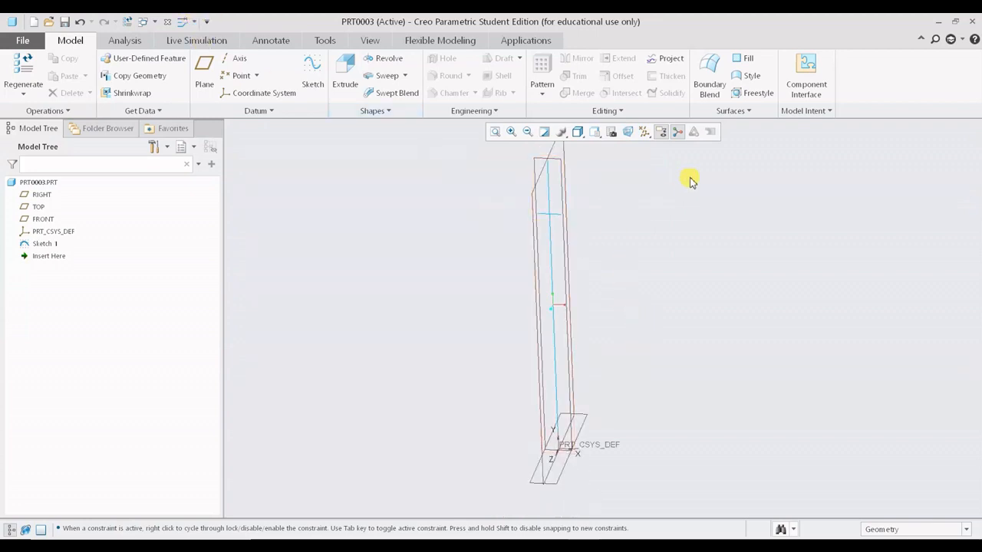
middle_click_drag(640, 252, 630, 285, "shift")
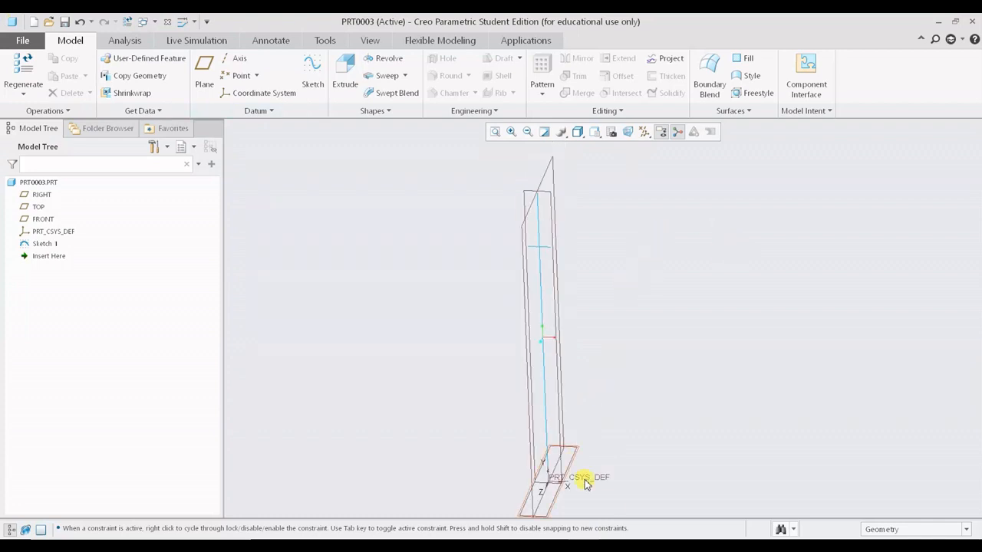
- Look at the falcon reference image in the photo viewer
key("alt+Tab")
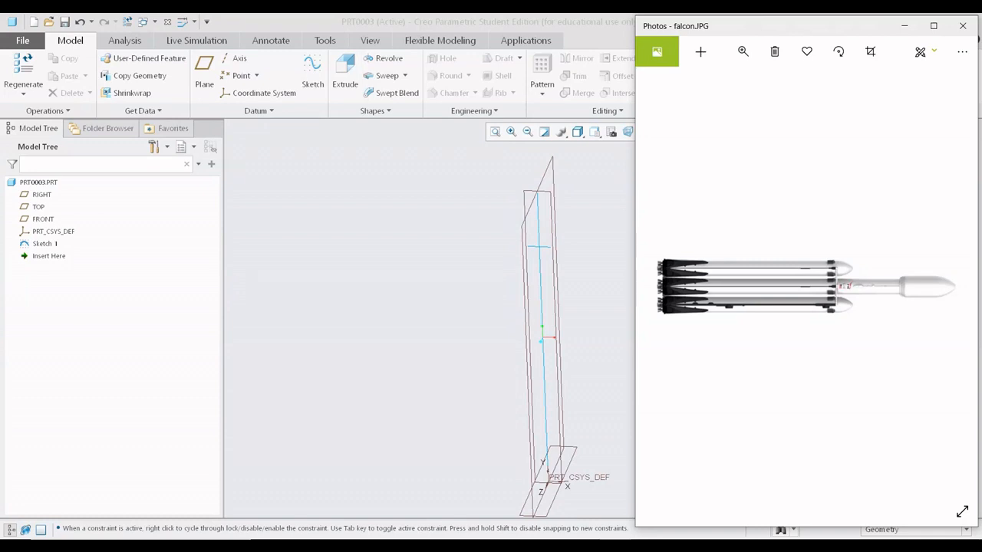
key("alt+Tab")
key("alt+Tab")
key("alt+Tab")
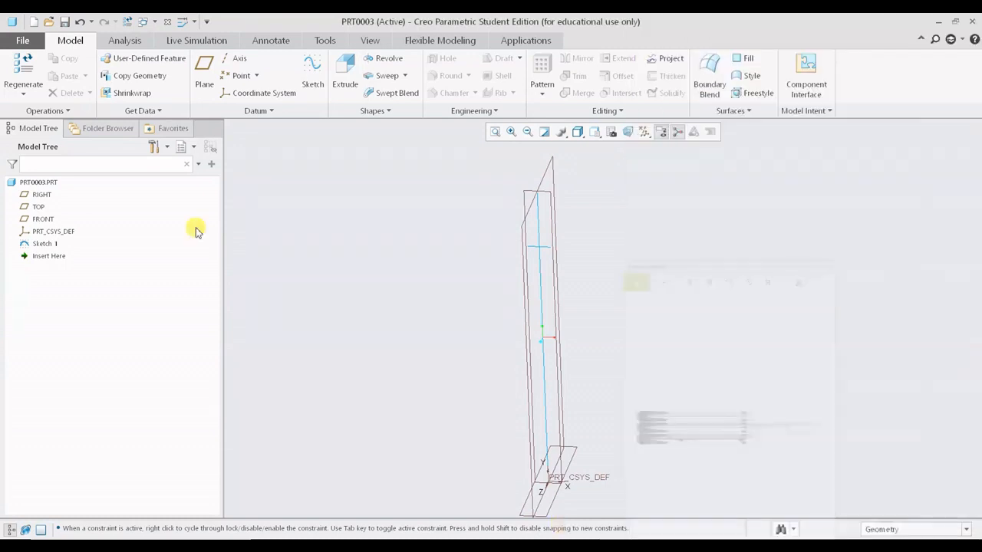
- Import the image falcon.JPG from drive F: onto the FRONT datum plane
left_click(369, 43)
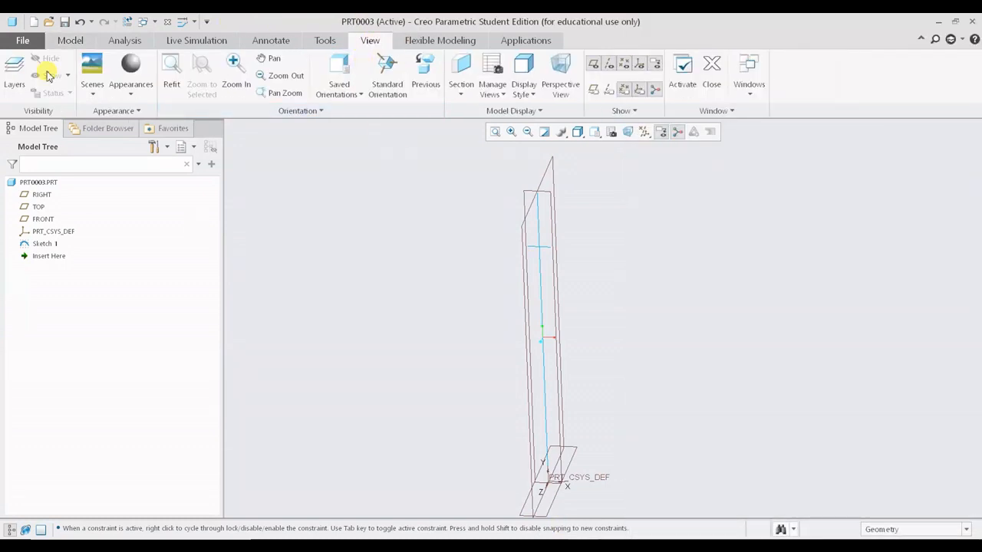
left_click(511, 112)
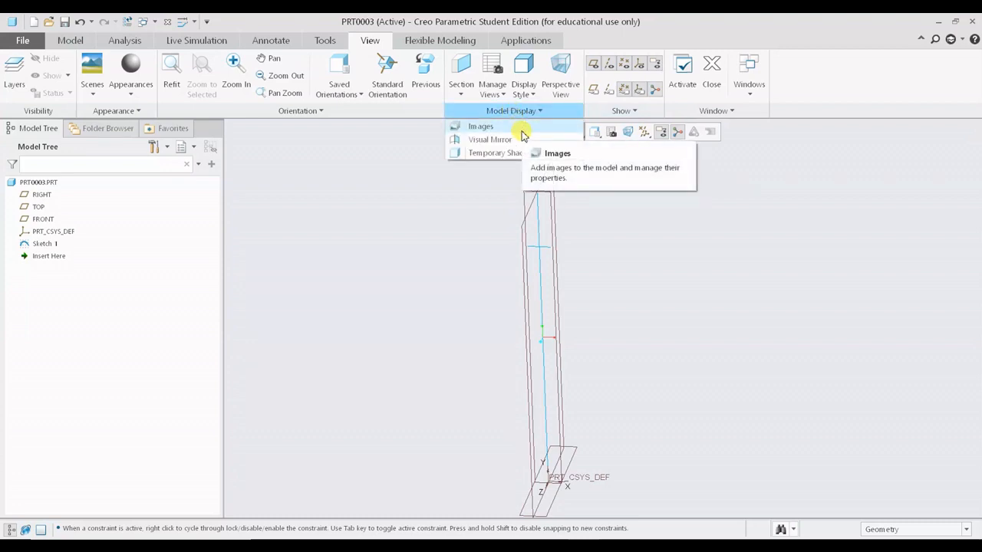
left_click(521, 130)
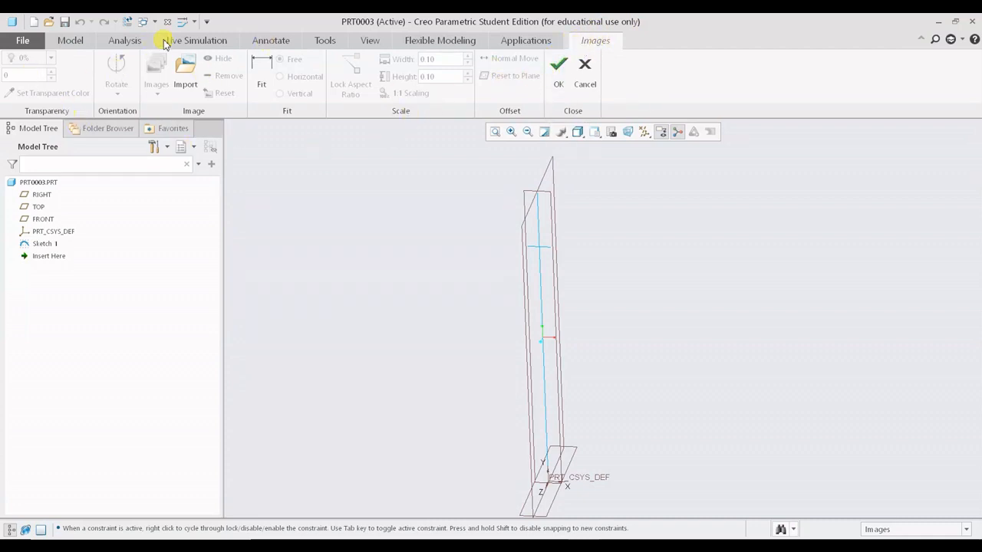
left_click(197, 83)
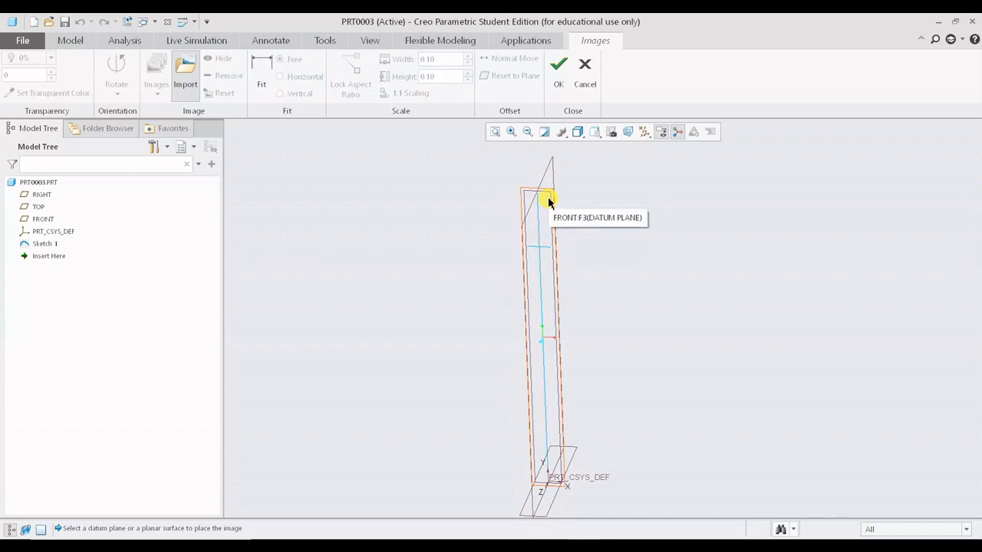
mouse_move(542, 245)
middle_mouse_down()
mouse_move(644, 325)
mouse_move(609, 325)
mouse_move(555, 242)
middle_mouse_up()
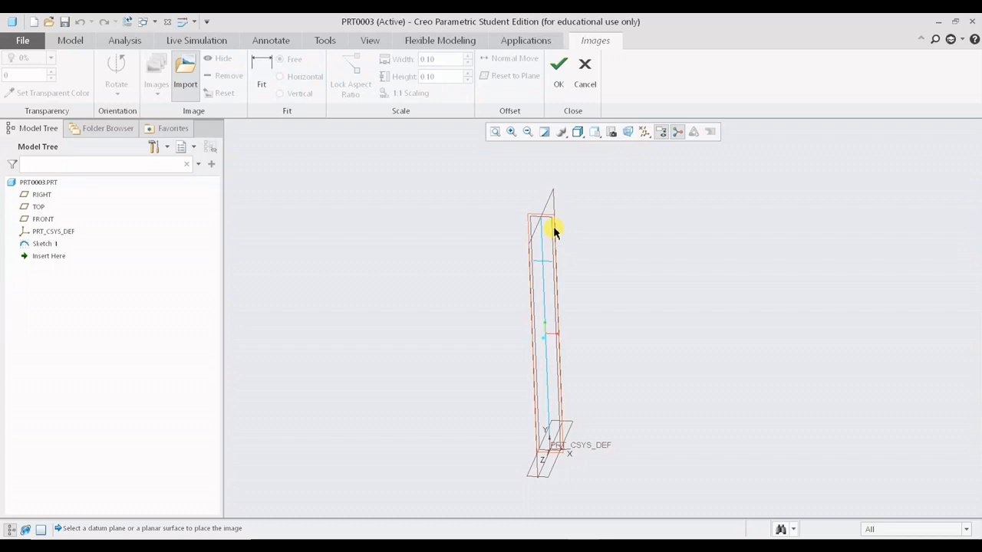
scroll(555, 230, "up", 3)
left_click(545, 214)
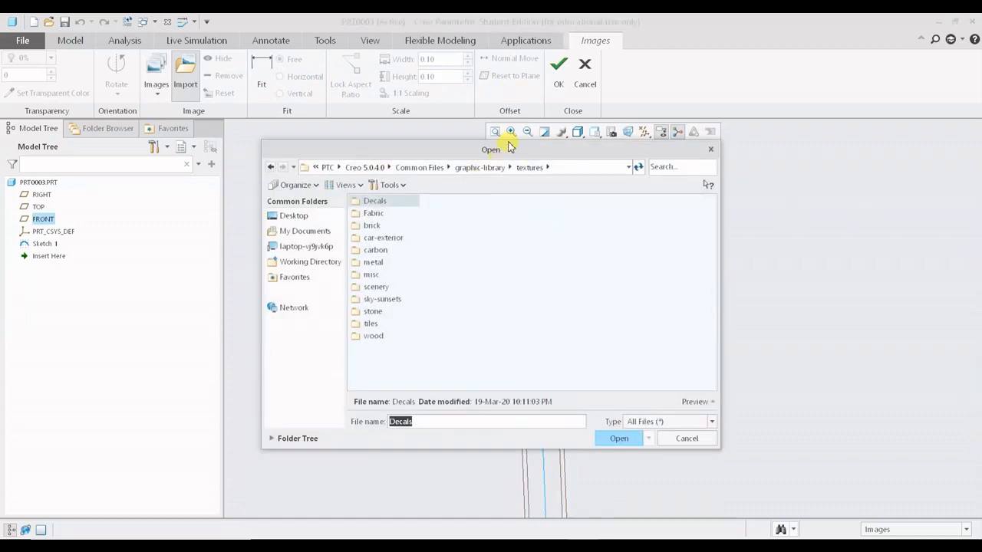
left_click_drag(504, 150, 506, 108)
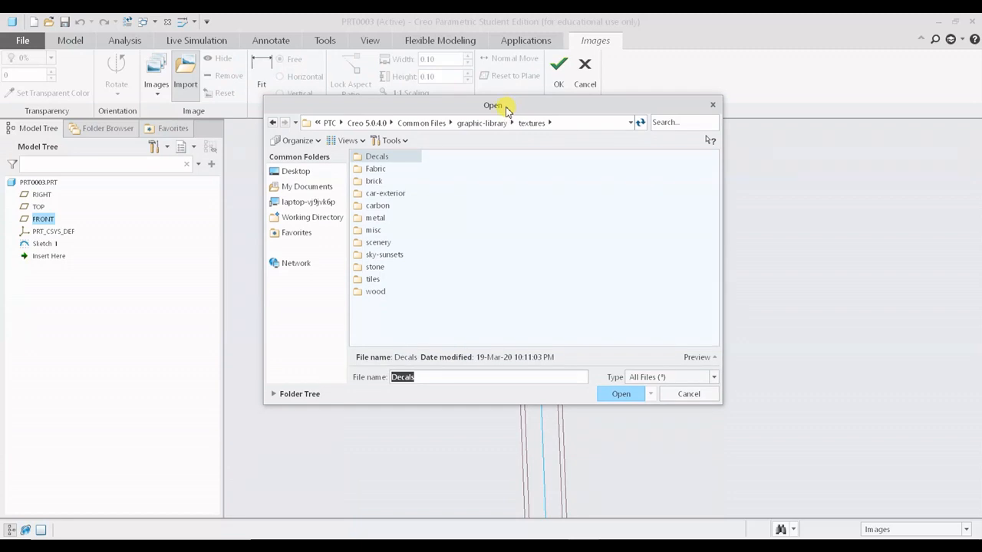
left_click(322, 201)
double_click(374, 192)
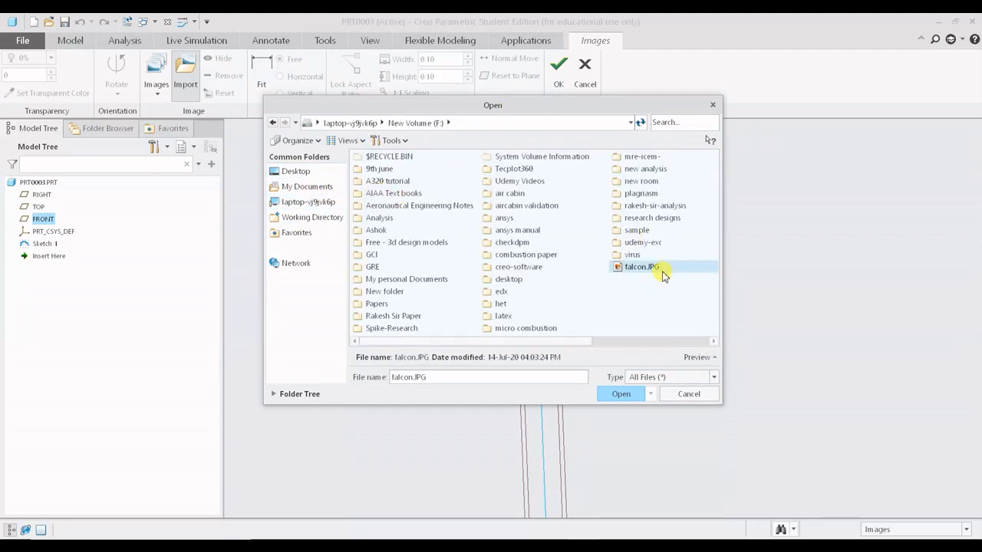
left_click(622, 394)
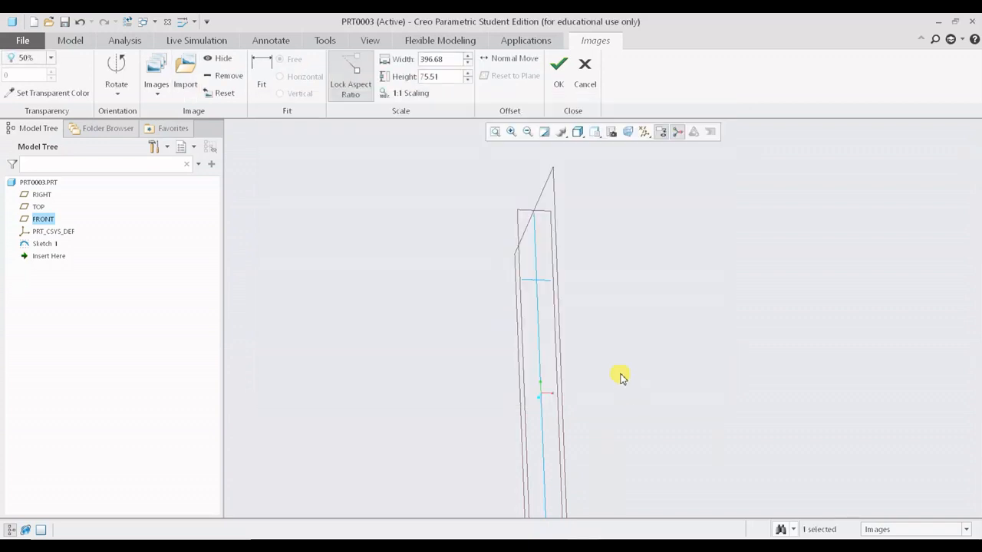
- Rotate the imported falcon image left 90° and view it from the FRONT orientation
scroll(561, 287, "up", 3)
scroll(601, 349, "down", 2)
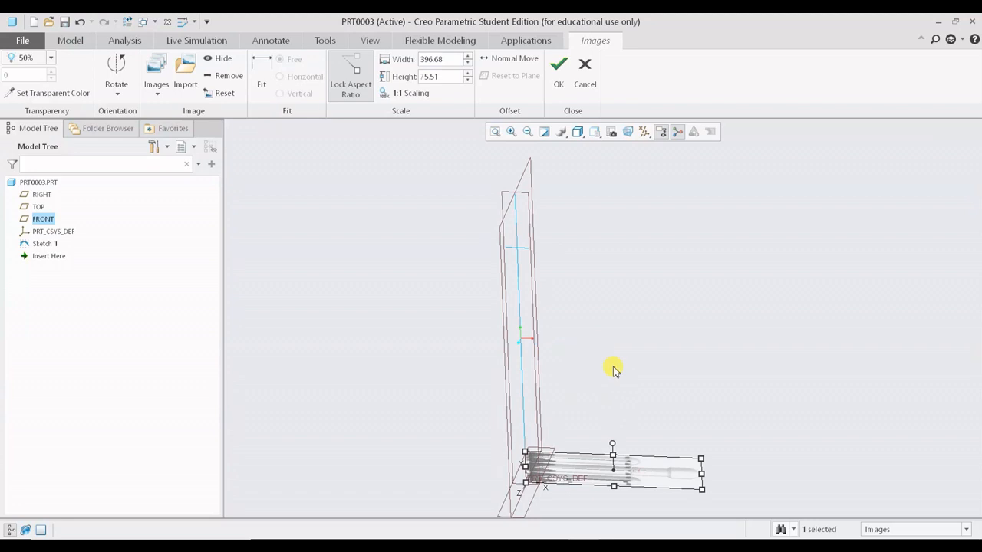
middle_click_drag(613, 370, 602, 280, "shift")
scroll(611, 339, "down", 2)
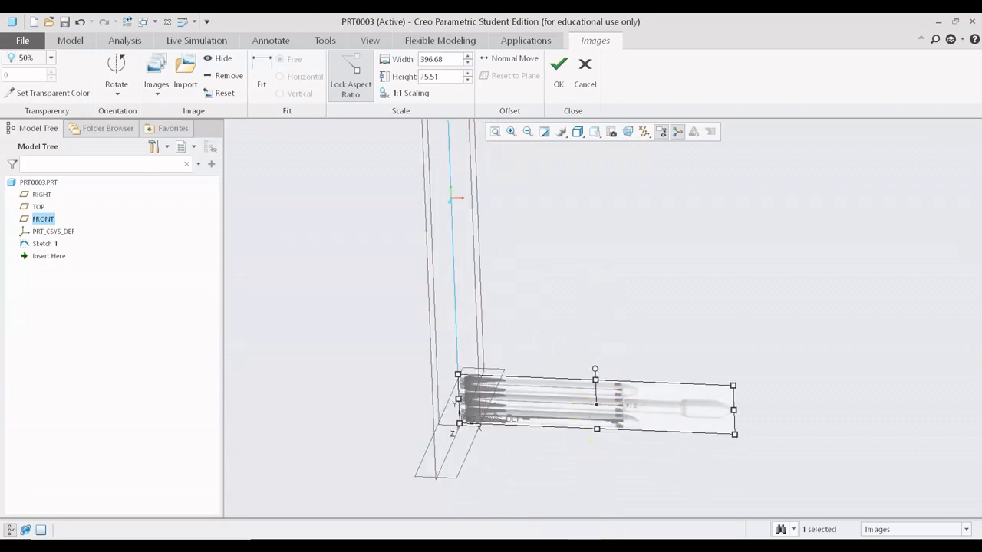
key("alt+Tab")
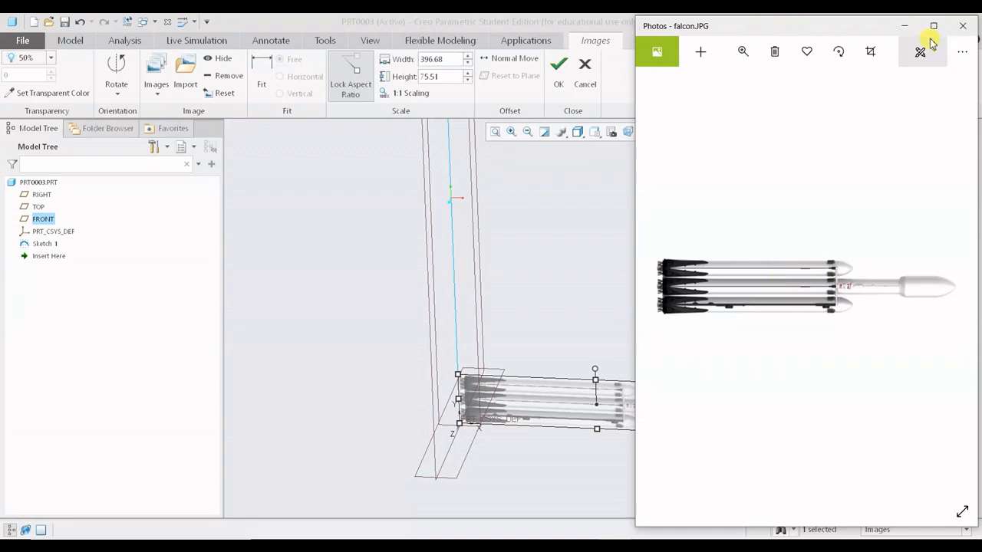
left_click(905, 26)
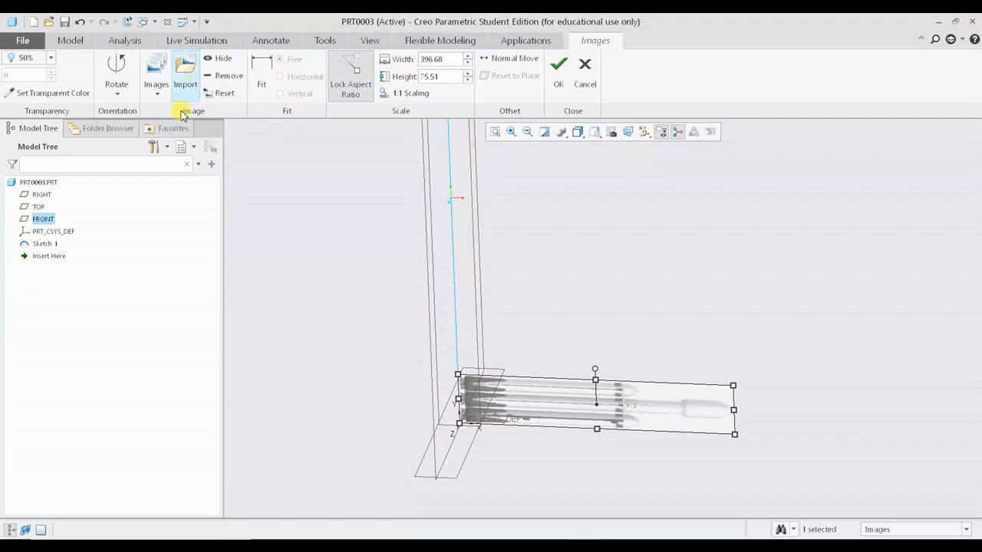
left_click(115, 92)
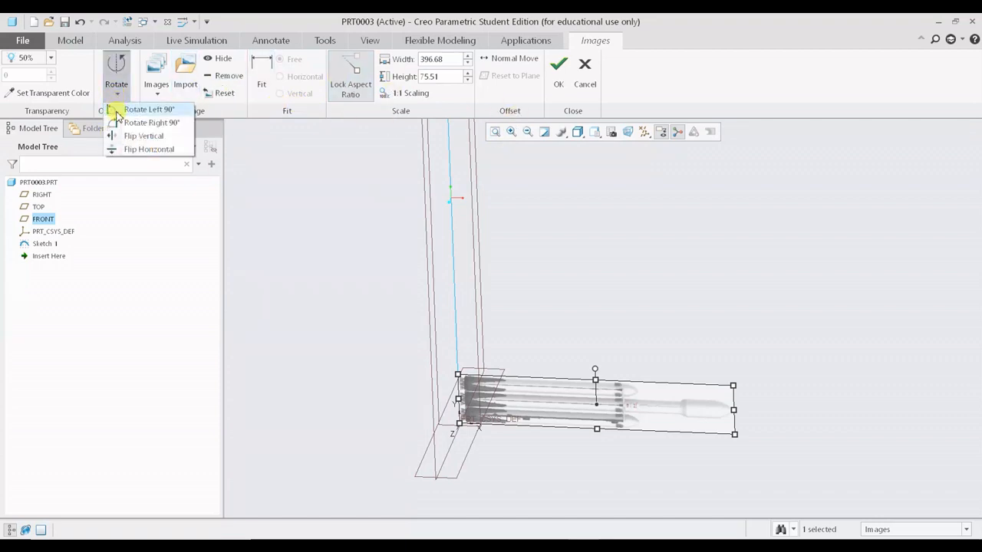
left_click(119, 111)
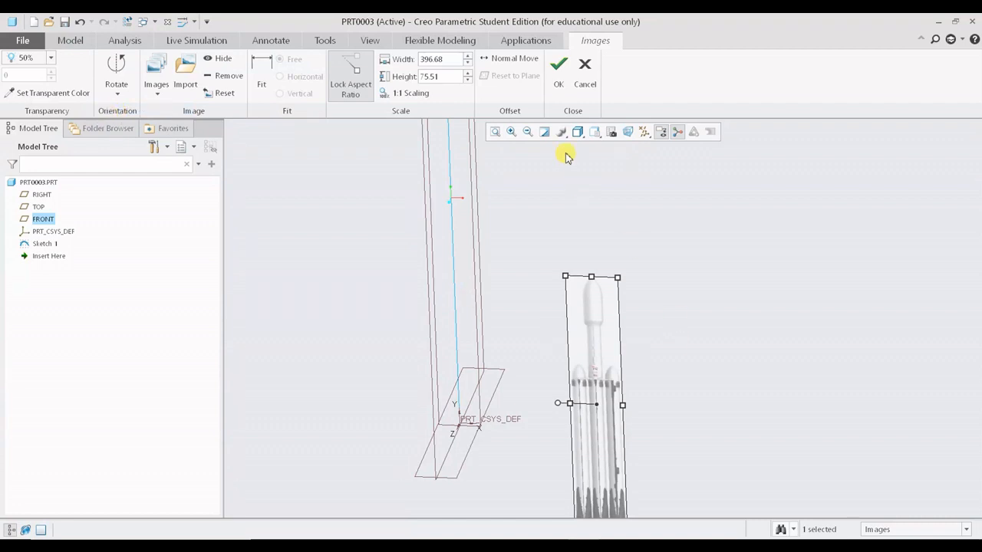
left_click(589, 133)
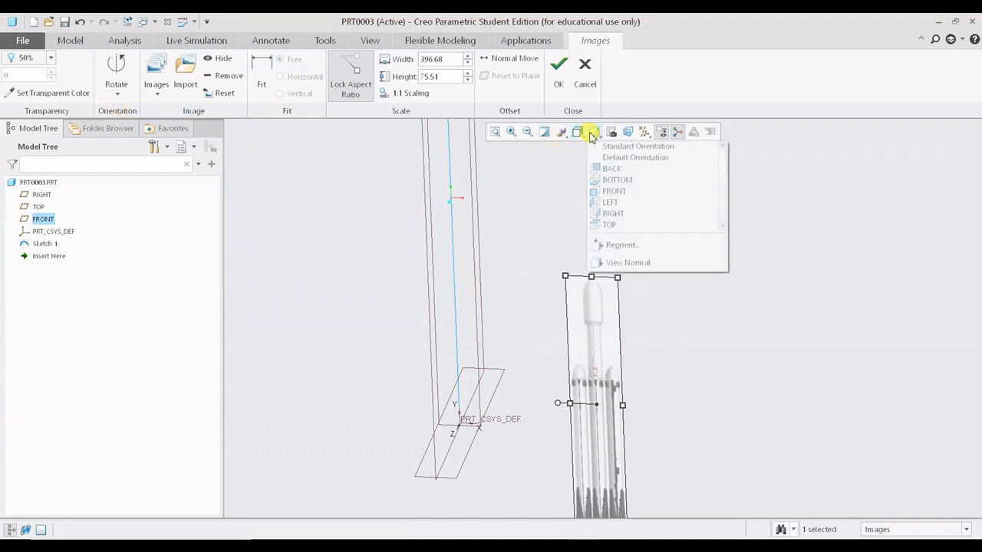
left_click(615, 191)
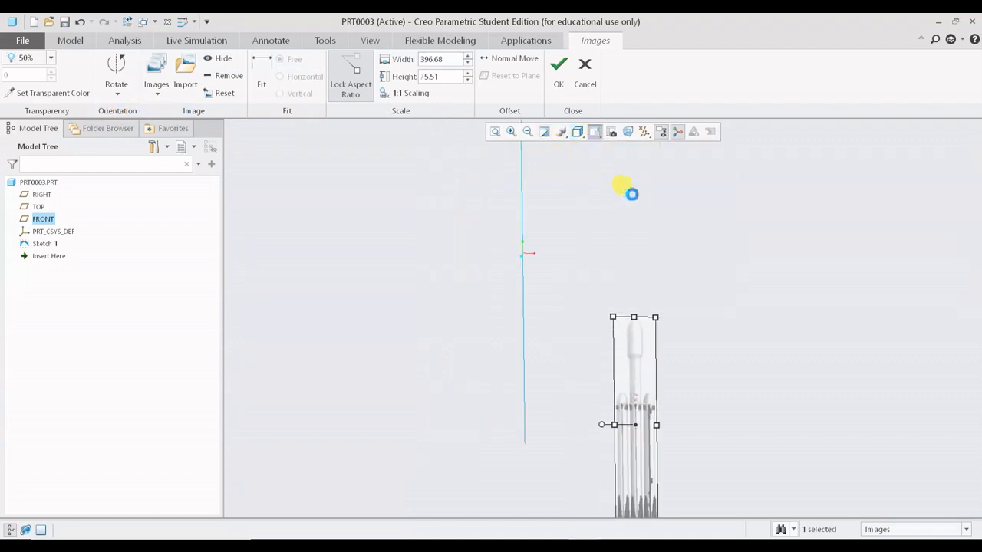
- Turn off the display of datum planes
left_click(644, 133)
left_click(645, 201)
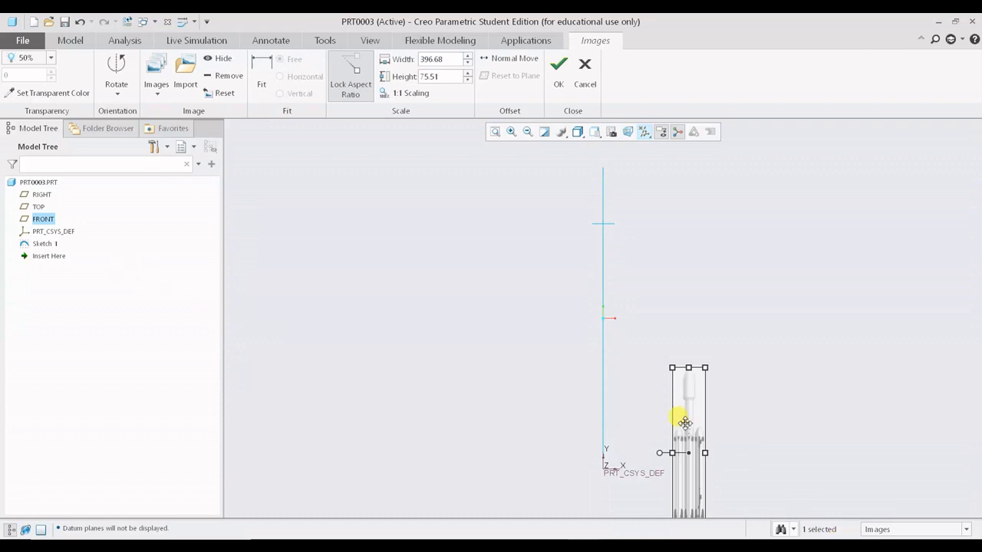
- Enlarge the falcon image to about 517 by 98 and center it on the vertical datum axis
left_click_drag(685, 422, 674, 274)
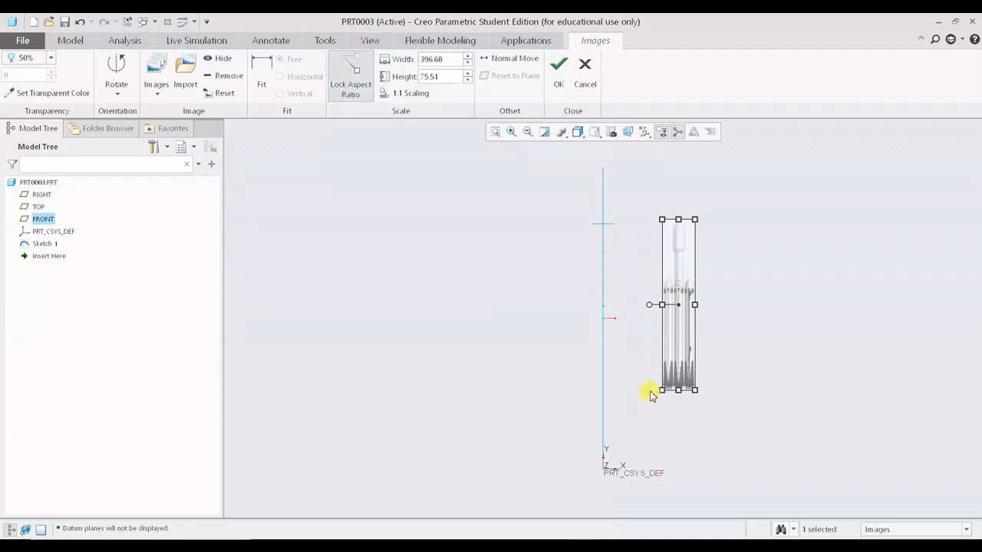
left_click_drag(661, 391, 678, 416)
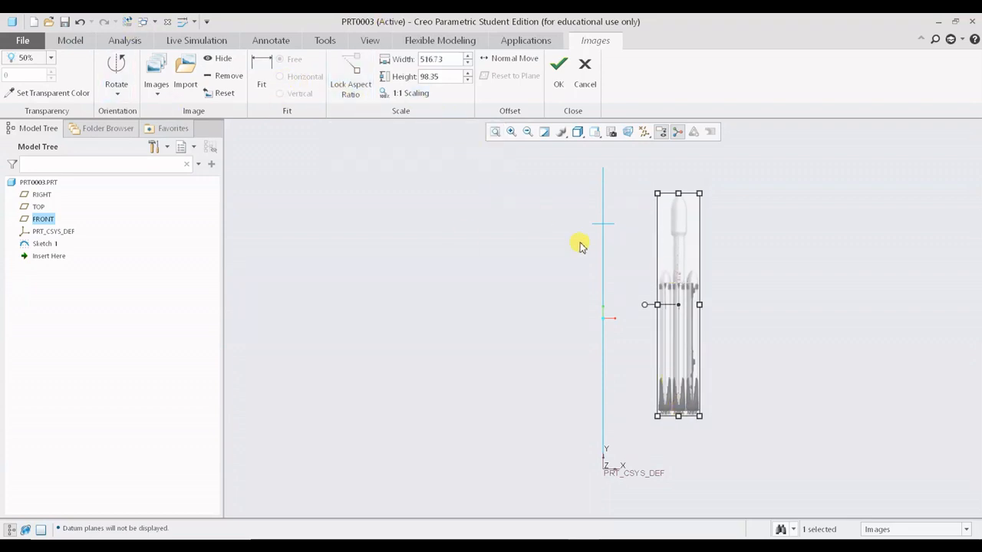
left_click_drag(694, 234, 620, 213)
- Nudge the falcon image so the nose cone's centerline sits exactly on the vertical axis
scroll(587, 187, "down", 4)
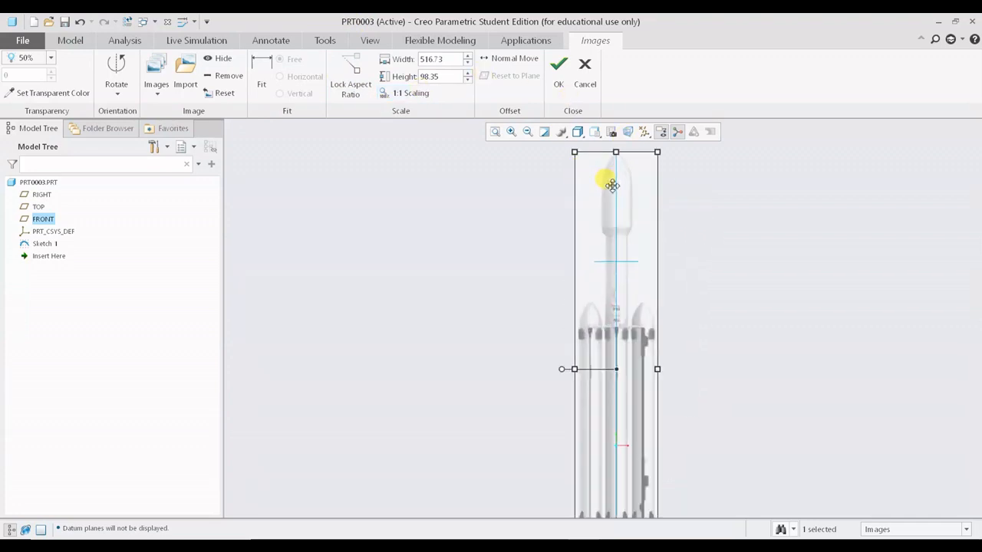
scroll(655, 200, "up", 2)
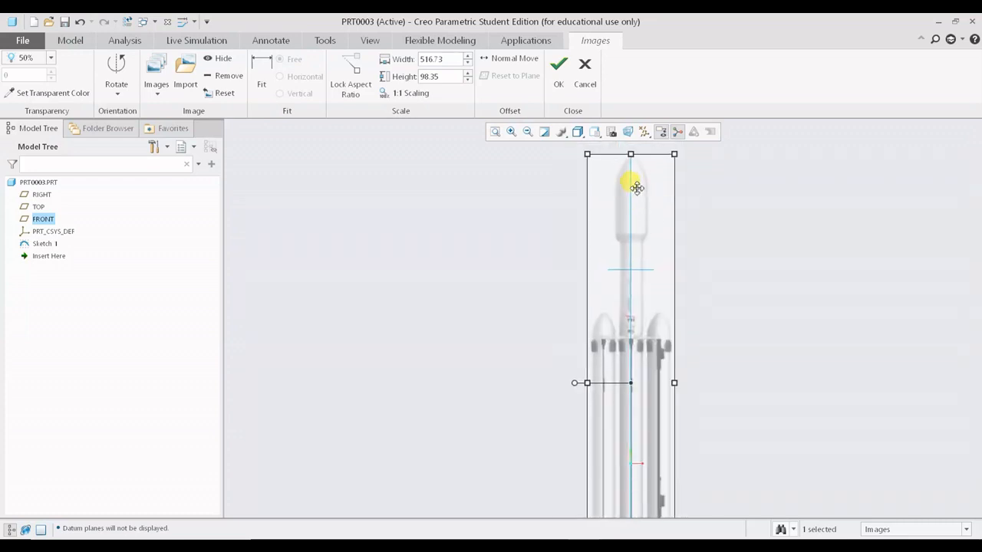
middle_click_drag(637, 188, 625, 257, "shift")
scroll(625, 257, "down", 2)
scroll(625, 257, "down", 2)
middle_click_drag(621, 212, 613, 233, "shift")
middle_click_drag(660, 259, 629, 204, "shift")
mouse_move(612, 218)
left_mouse_down()
mouse_move(591, 237)
mouse_move(600, 222)
left_mouse_up()
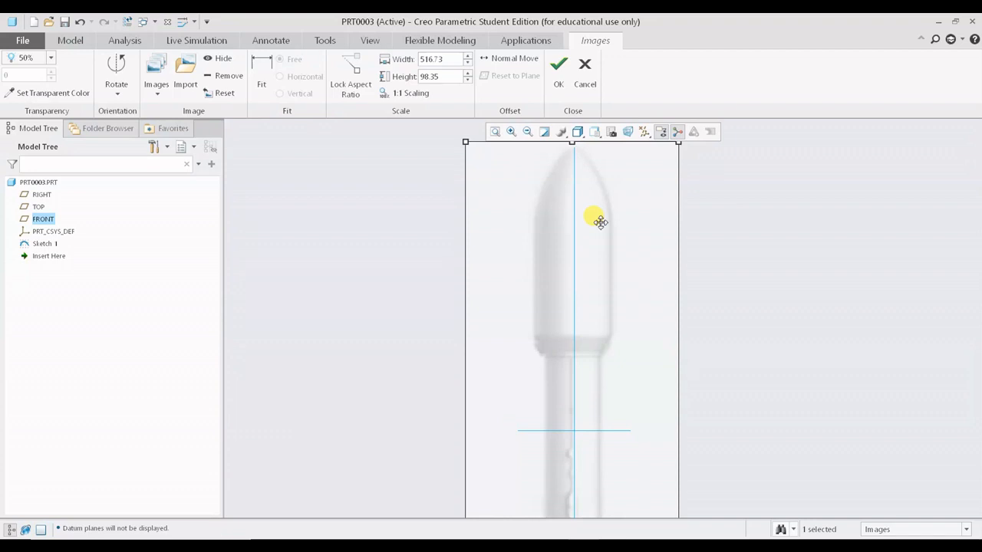
scroll(722, 286, "up", 1)
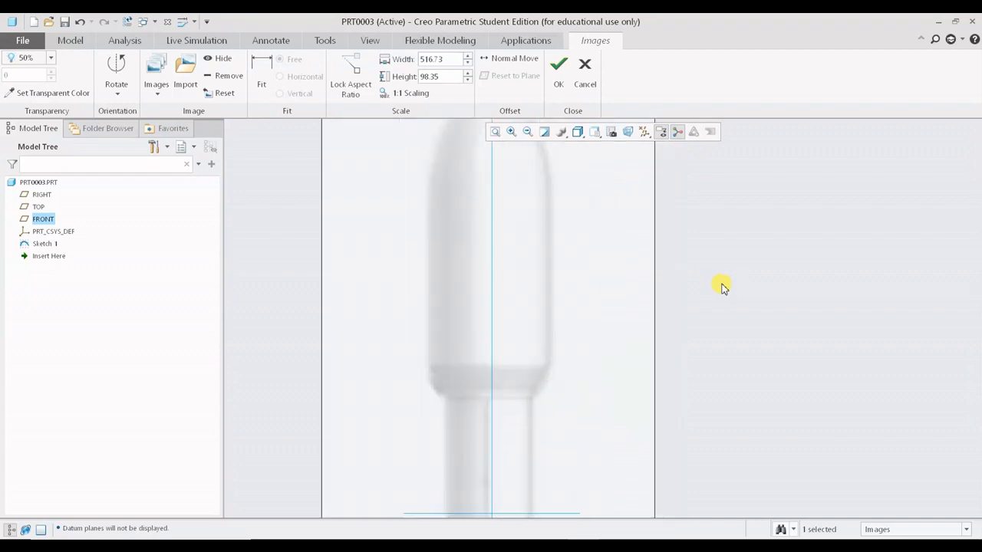
scroll(723, 286, "down", 3)
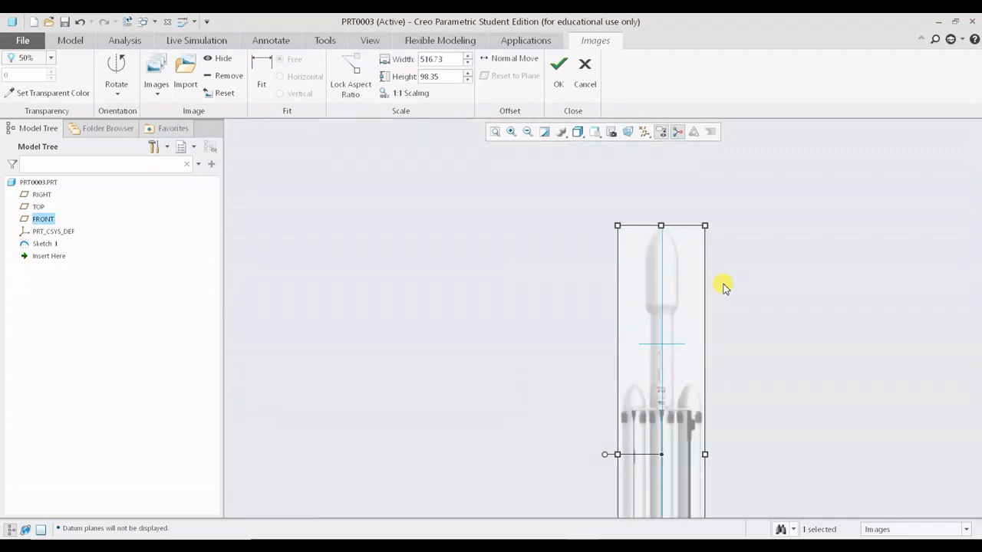
scroll(683, 364, "up", 1)
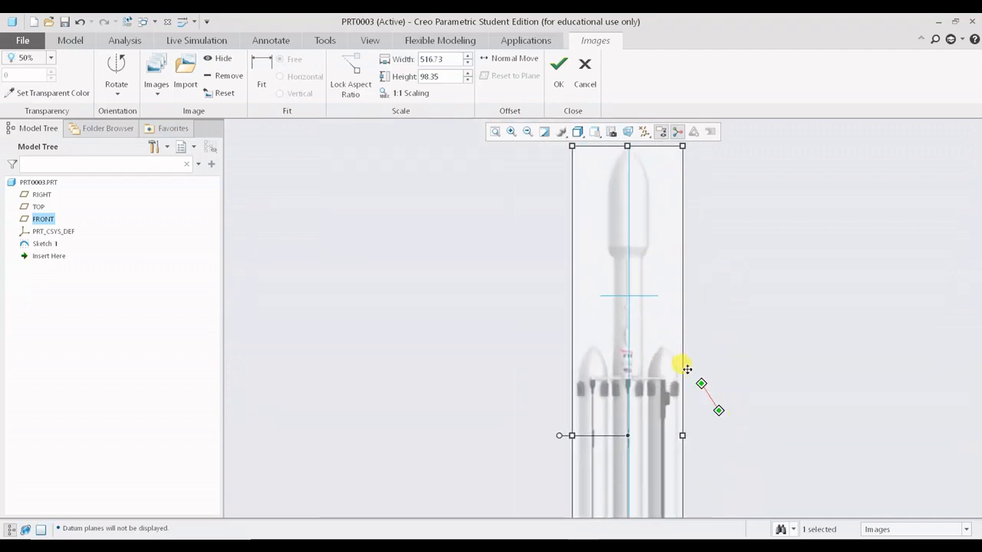
scroll(661, 350, "down", 3)
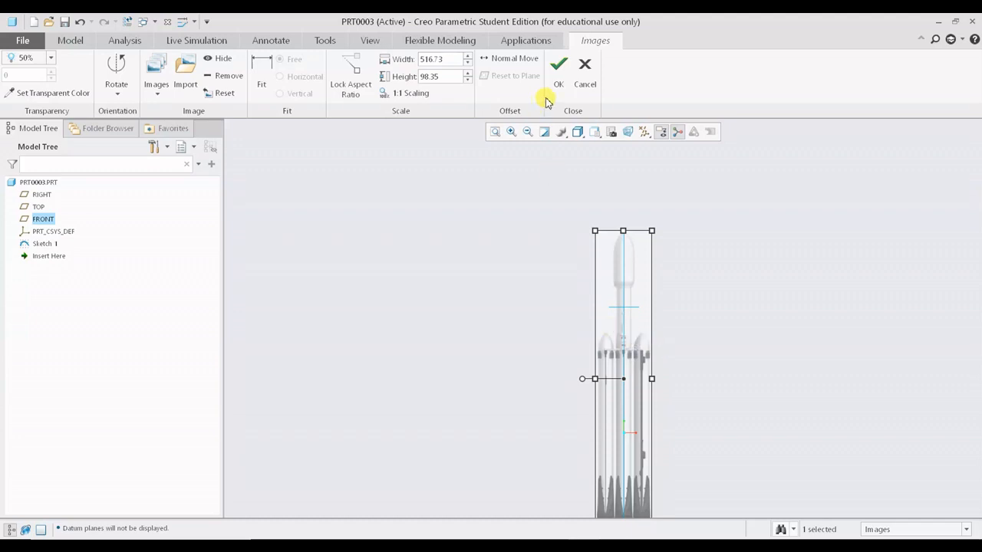
scroll(657, 219, "up", 3)
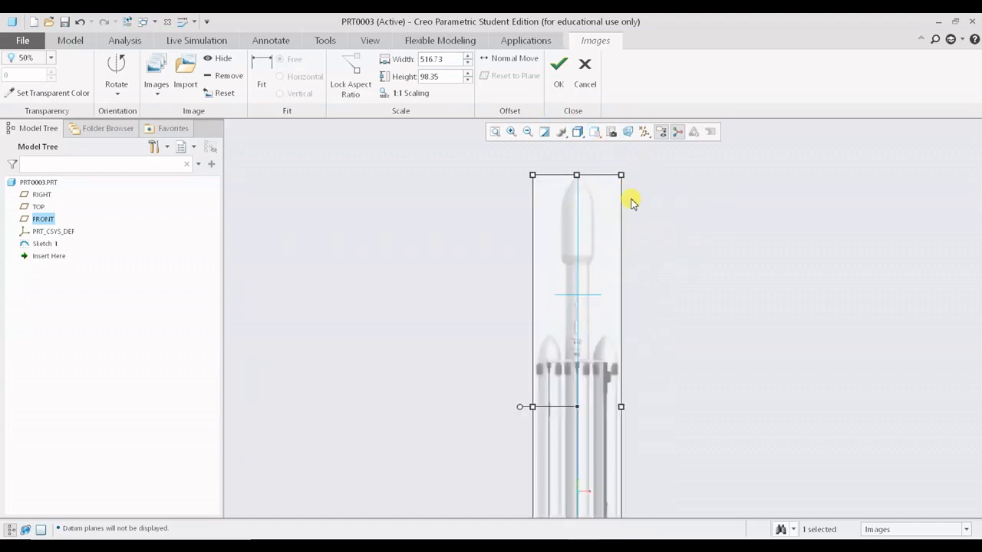
scroll(586, 204, "up", 3)
scroll(586, 204, "up", 1)
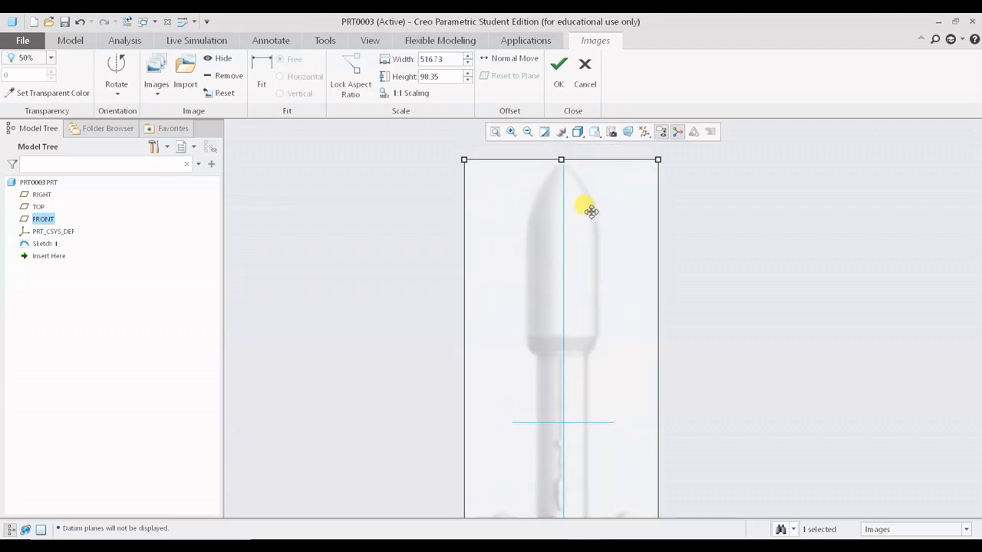
left_click_drag(592, 218, 594, 216)
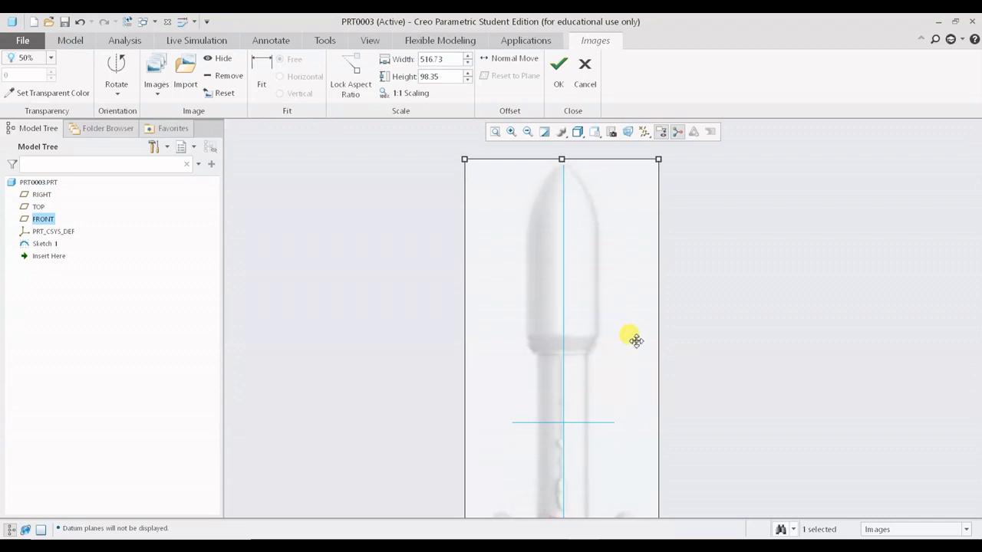
scroll(576, 189, "up", 2)
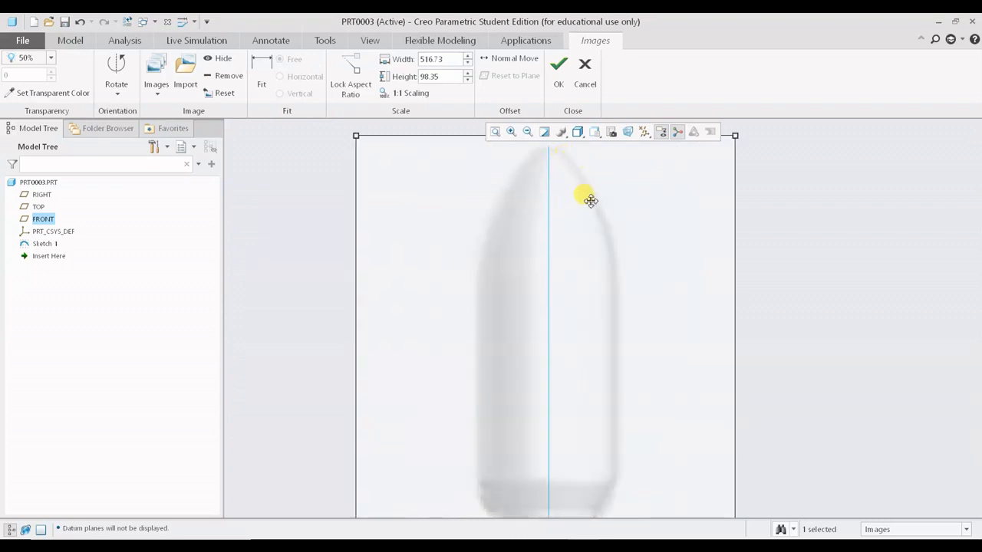
scroll(549, 156, "up", 3)
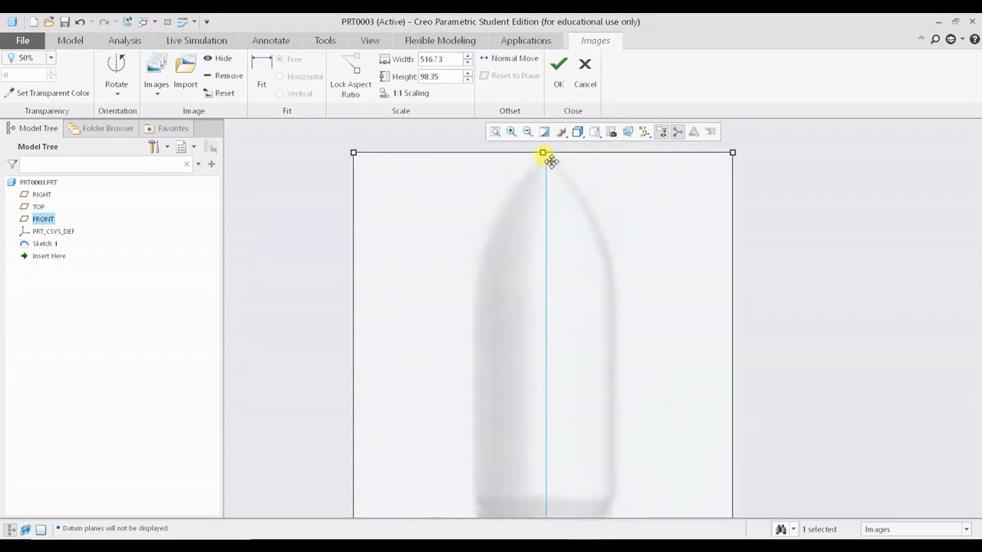
scroll(549, 157, "down", 5)
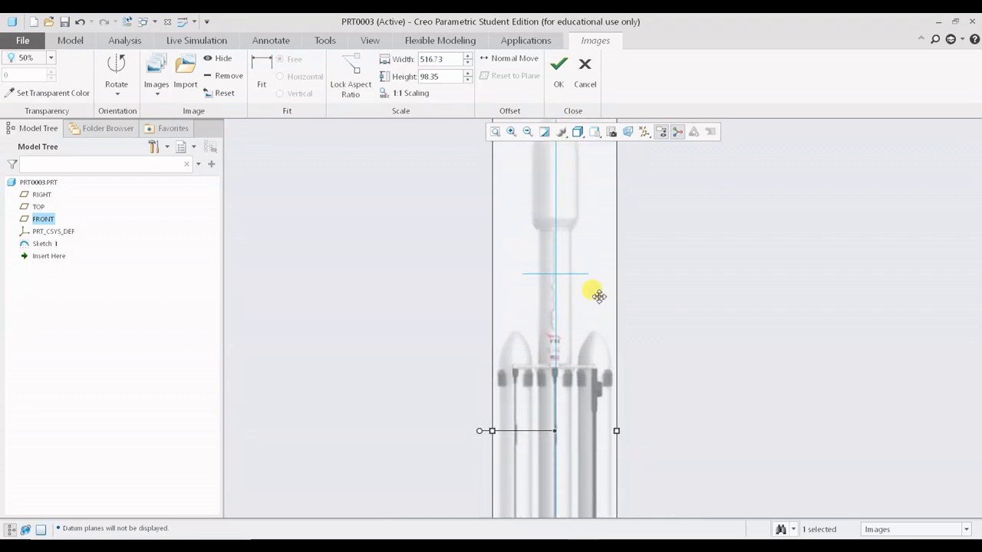
scroll(595, 314, "down", 2)
middle_click_drag(598, 335, 612, 301, "shift")
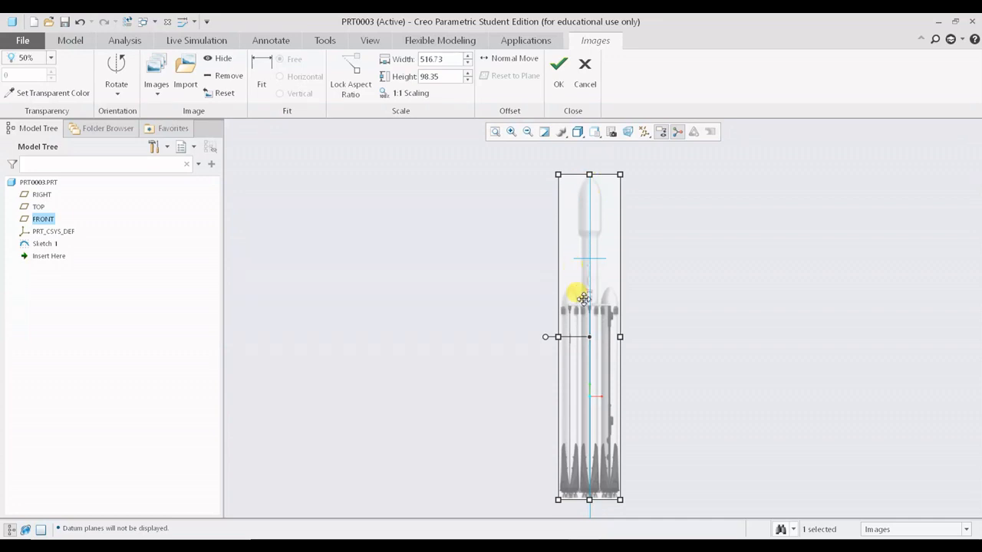
- Stretch the image lengthwise to about 663 so the rocket's engine base meets the PRT_CSYS_DEF origin
middle_click_drag(622, 353, 623, 254, "shift")
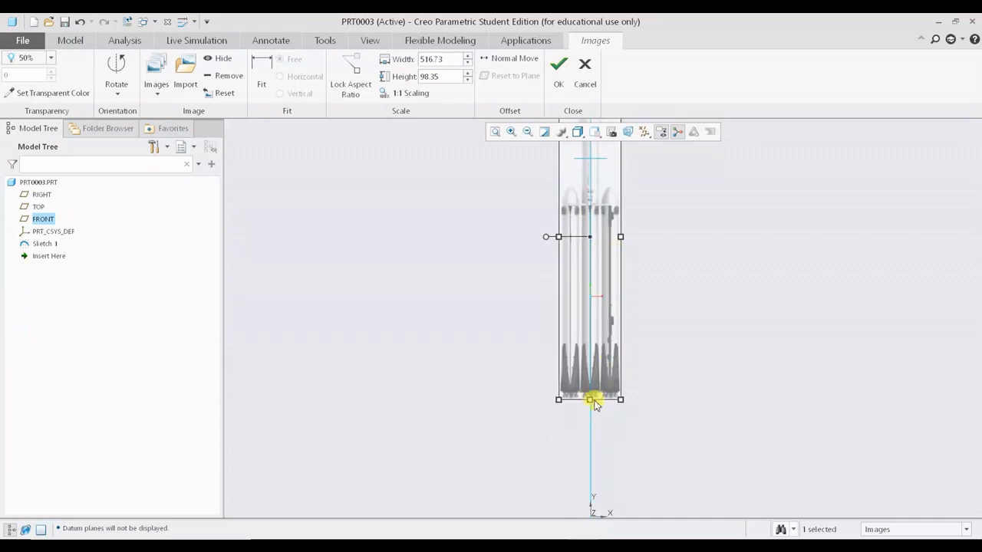
left_click_drag(589, 399, 589, 462)
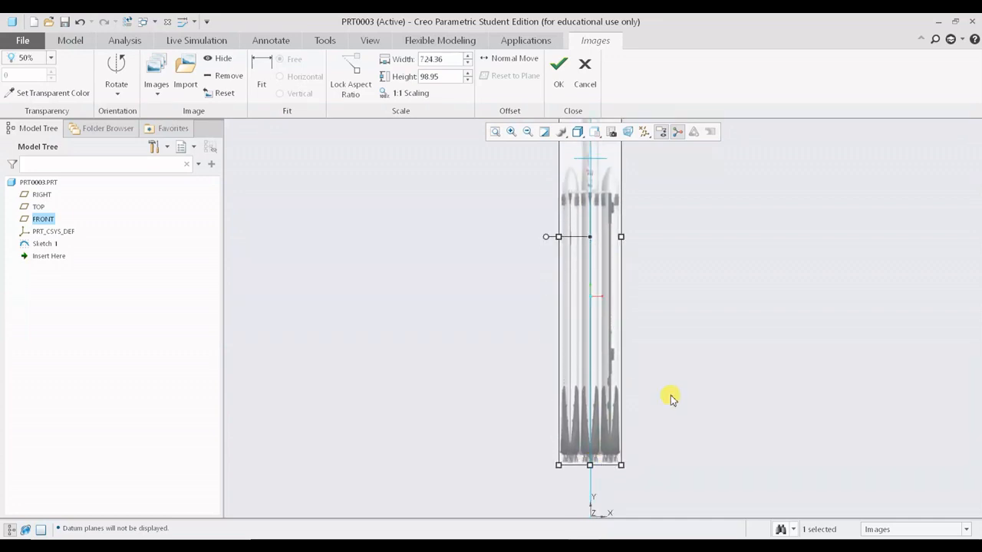
middle_click_drag(670, 397, 670, 304, "shift")
scroll(669, 302, "up", 2)
scroll(653, 272, "down", 4)
scroll(641, 219, "up", 4)
middle_click_drag(642, 220, 619, 268, "shift")
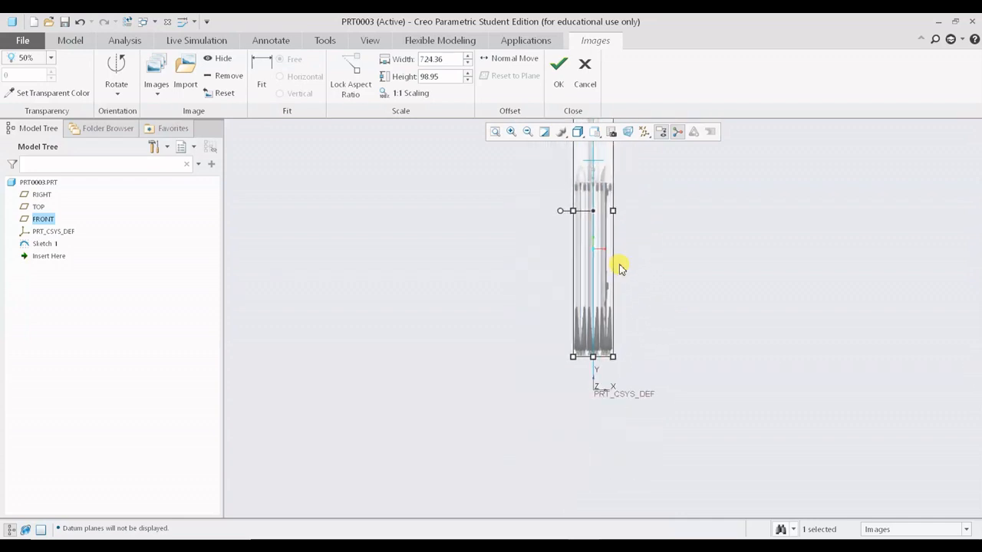
left_click_drag(594, 242, 594, 278)
scroll(633, 270, "up", 3)
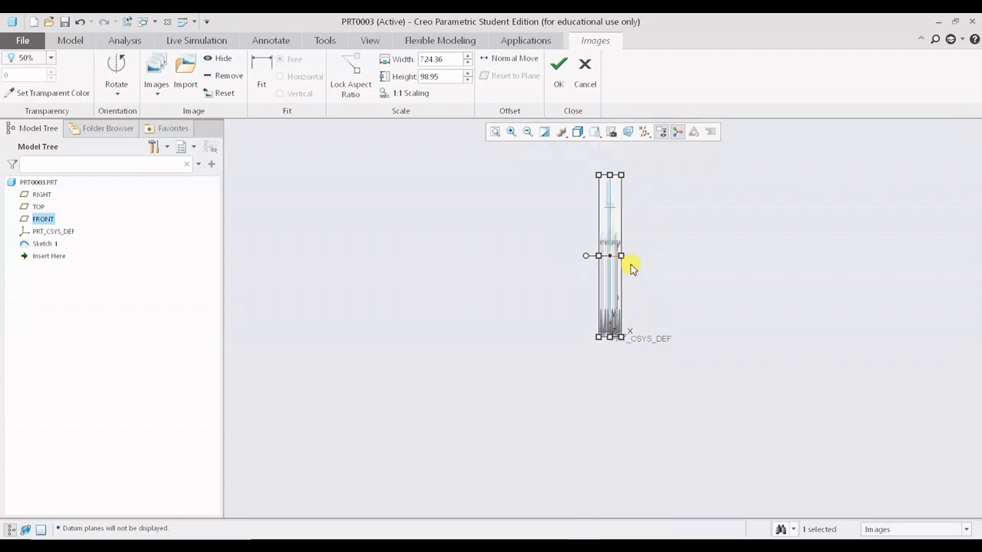
scroll(617, 213, "down", 2)
scroll(617, 212, "down", 4)
middle_click_drag(616, 195, 591, 256, "shift")
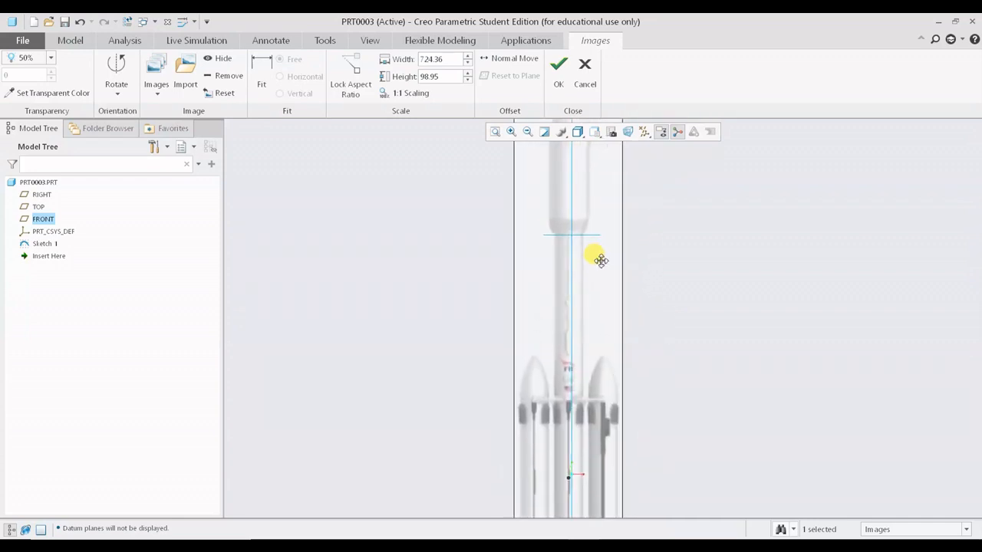
scroll(603, 264, "up", 2)
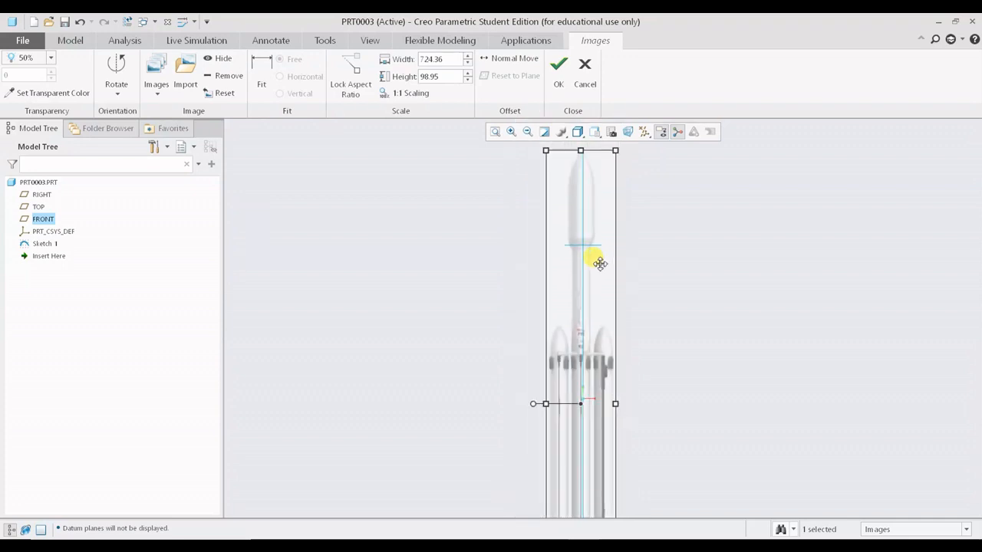
middle_click_drag(602, 289, 607, 174, "shift")
middle_click_drag(598, 329, 616, 220, "shift")
scroll(607, 434, "down", 2)
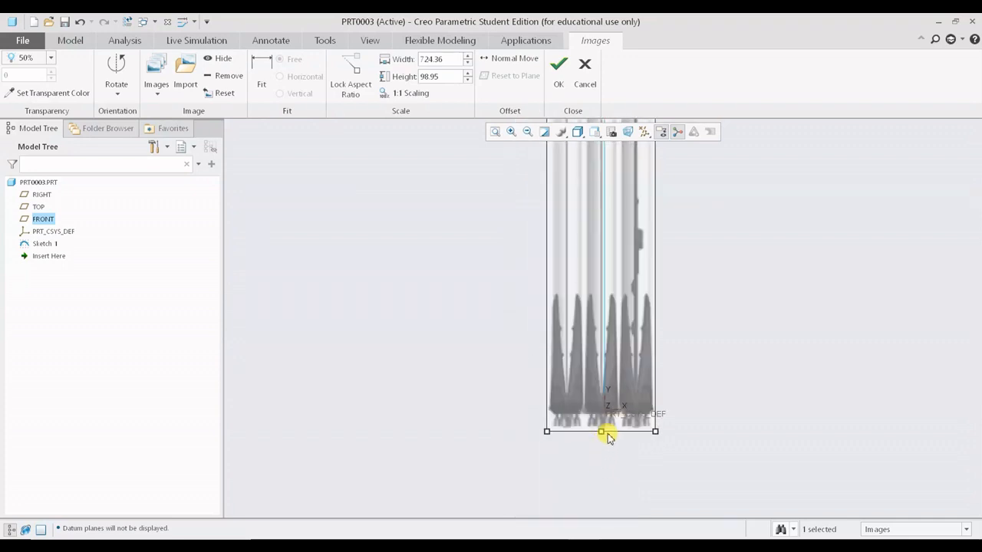
scroll(606, 434, "down", 2)
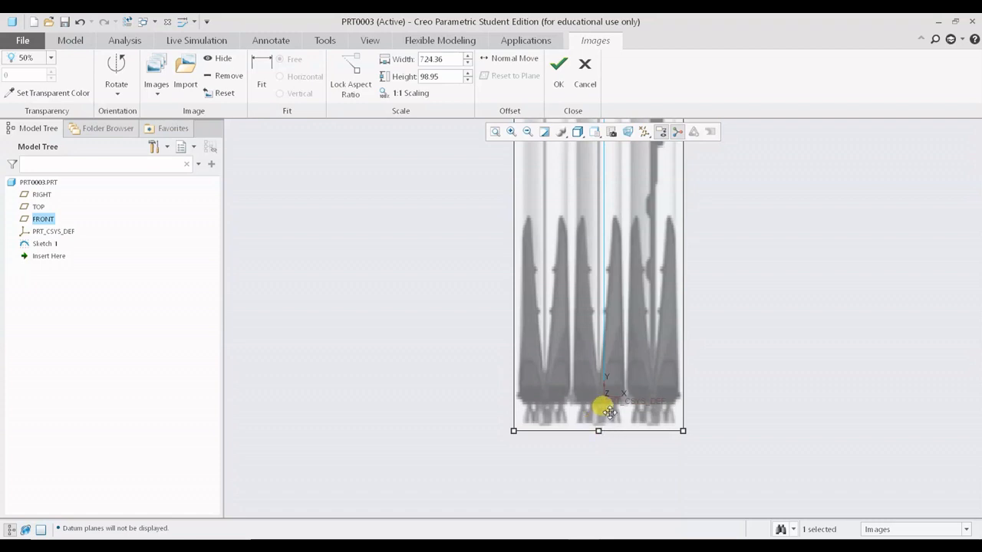
left_click_drag(598, 431, 603, 411)
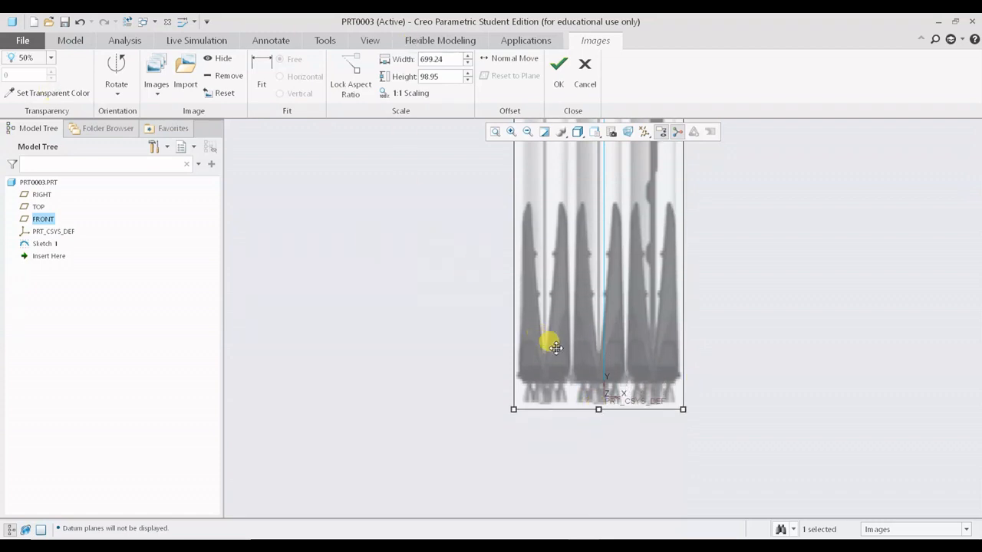
left_click_drag(599, 410, 598, 346)
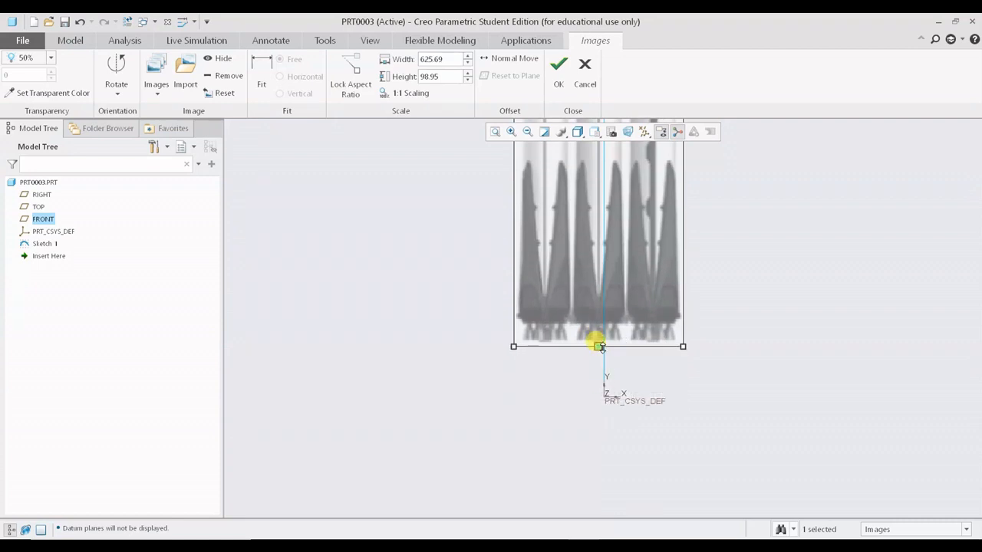
left_click_drag(599, 347, 599, 378)
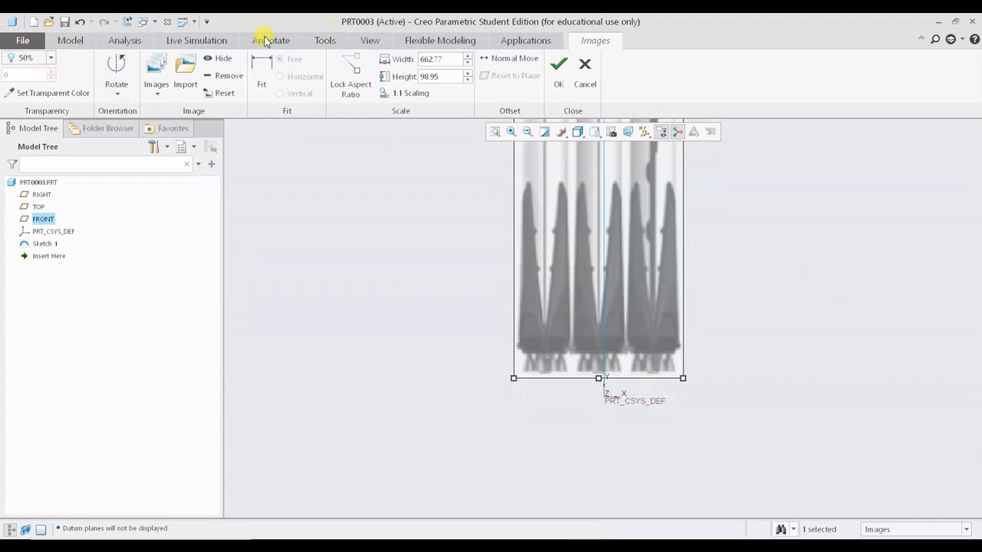
- Set the image transparency to 25%
left_click(51, 58)
left_click(29, 92)
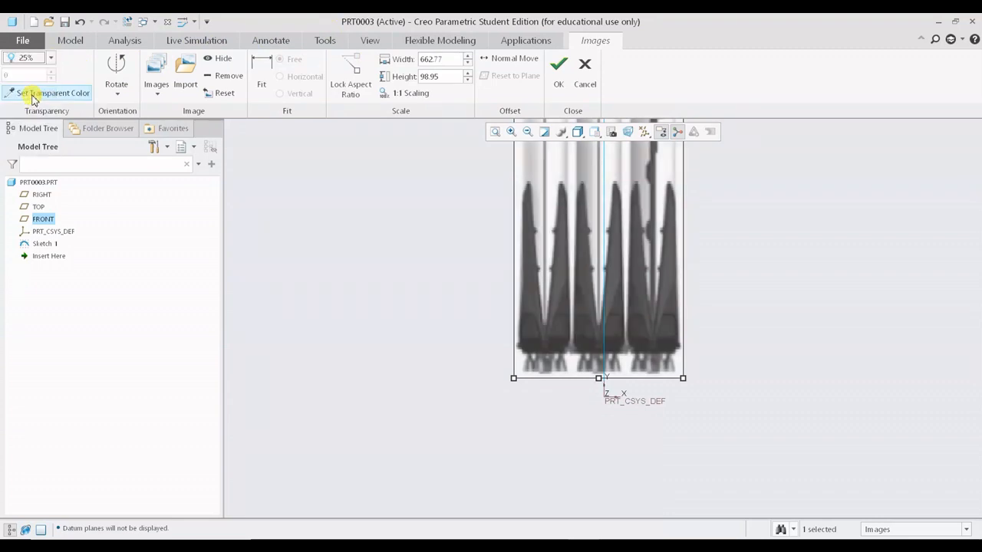
left_click(51, 58)
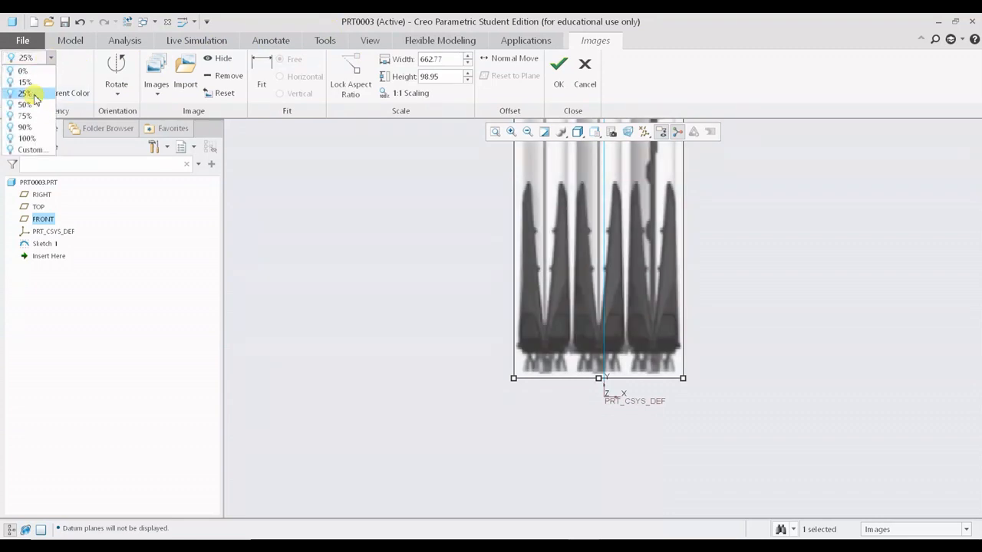
left_click(26, 93)
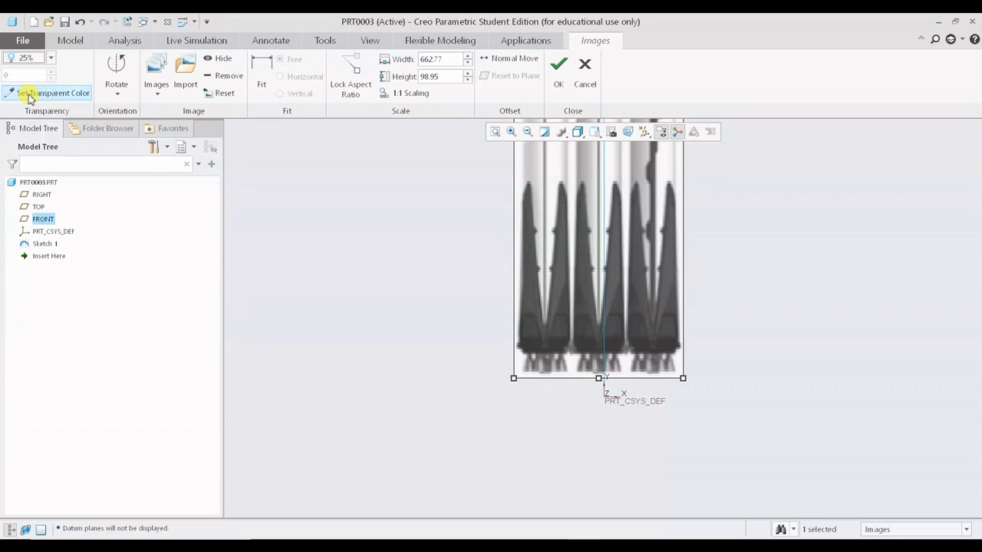
- Set the falcon image transparency to 75%
scroll(635, 285, "up", 5)
middle_click_drag(615, 301, 596, 463, "shift")
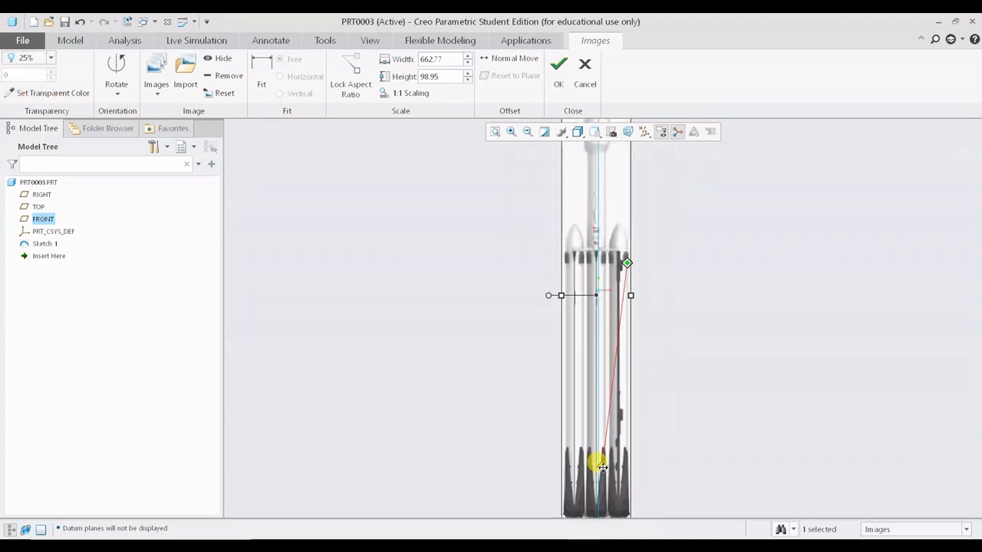
scroll(651, 361, "down", 3)
middle_click_drag(652, 366, 688, 291, "shift")
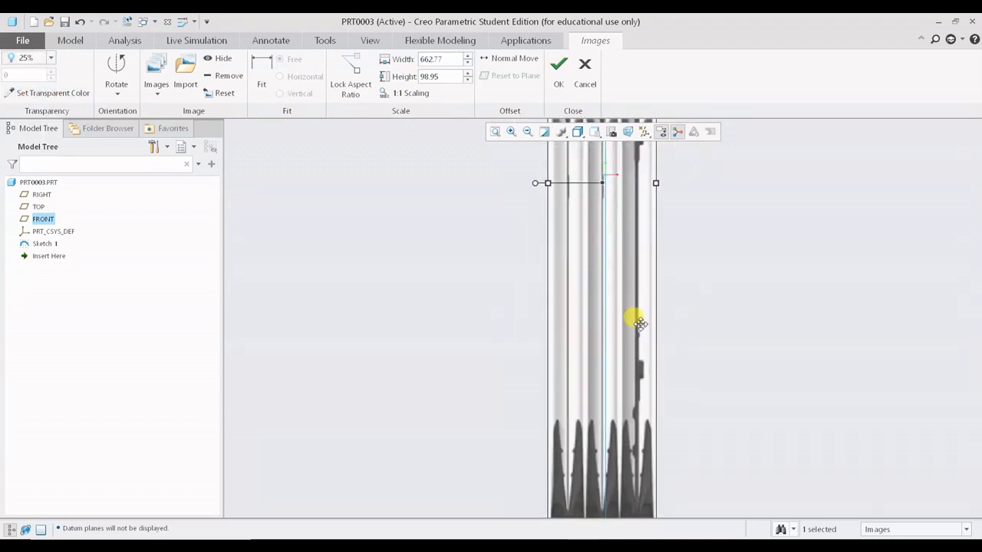
middle_click_drag(566, 345, 607, 283, "shift")
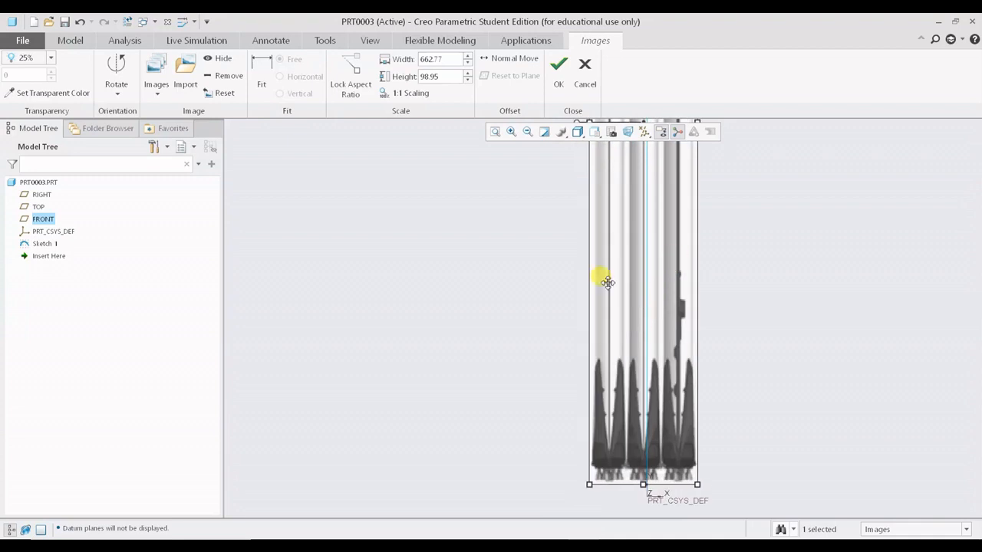
left_click(42, 57)
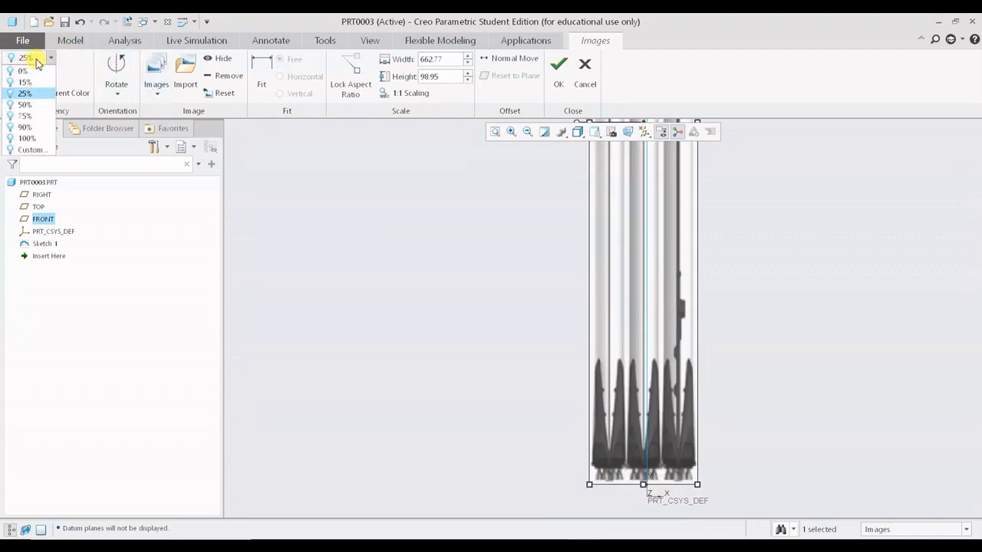
left_click(25, 116)
- Stretch the image's engine end to a length of about 687 so the engine base meets the PRT_CSYS_DEF origin
middle_click_drag(686, 353, 629, 213, "shift")
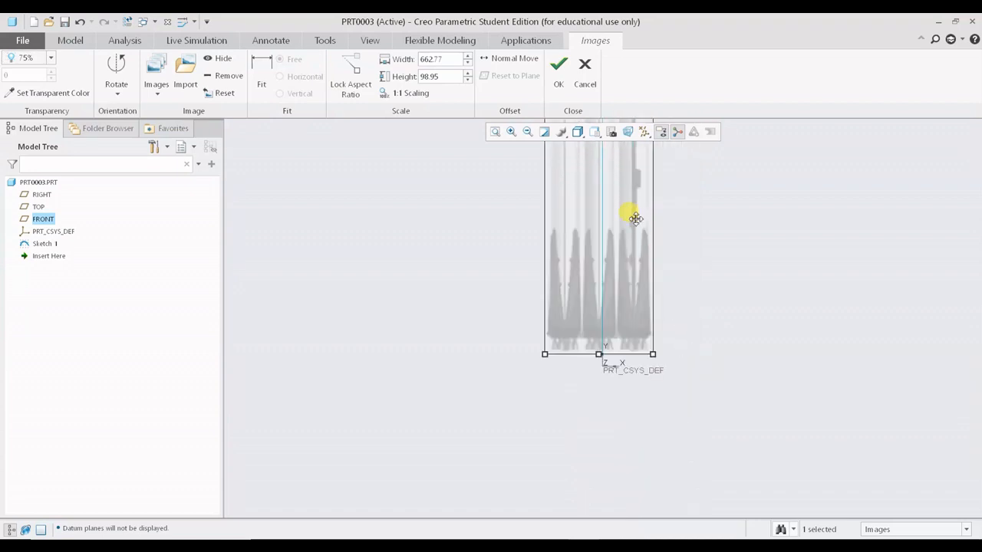
scroll(615, 280, "down", 4)
scroll(620, 390, "down", 1)
scroll(641, 442, "down", 1)
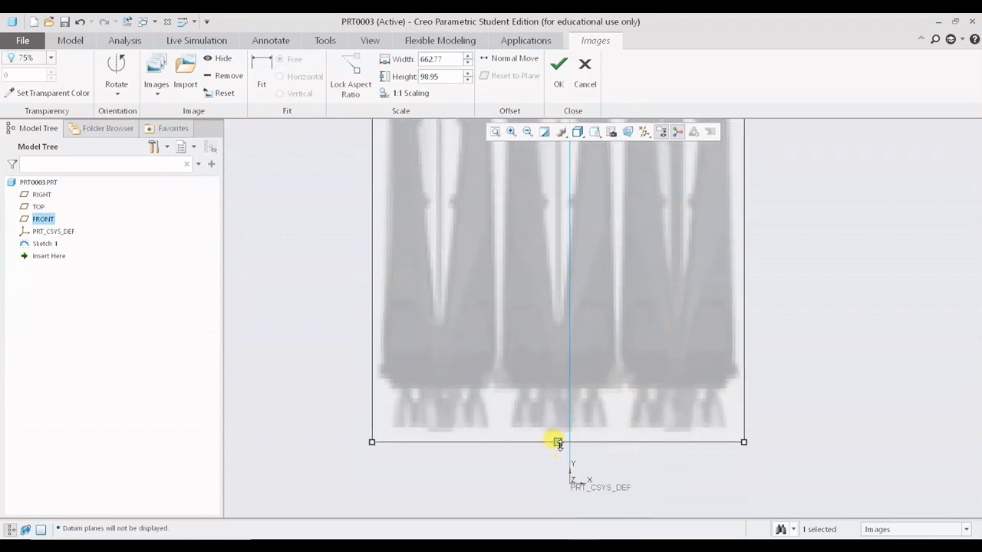
left_click_drag(558, 443, 604, 491)
scroll(651, 349, "up", 5)
middle_click_drag(665, 157, 657, 272, "shift")
mouse_move(625, 157)
middle_mouse_down("shift")
mouse_move(639, 439)
mouse_move(657, 298)
mouse_move(648, 349)
middle_mouse_up("shift")
scroll(639, 439, "up", 3)
scroll(665, 252, "down", 3)
left_click_drag(632, 350, 634, 333)
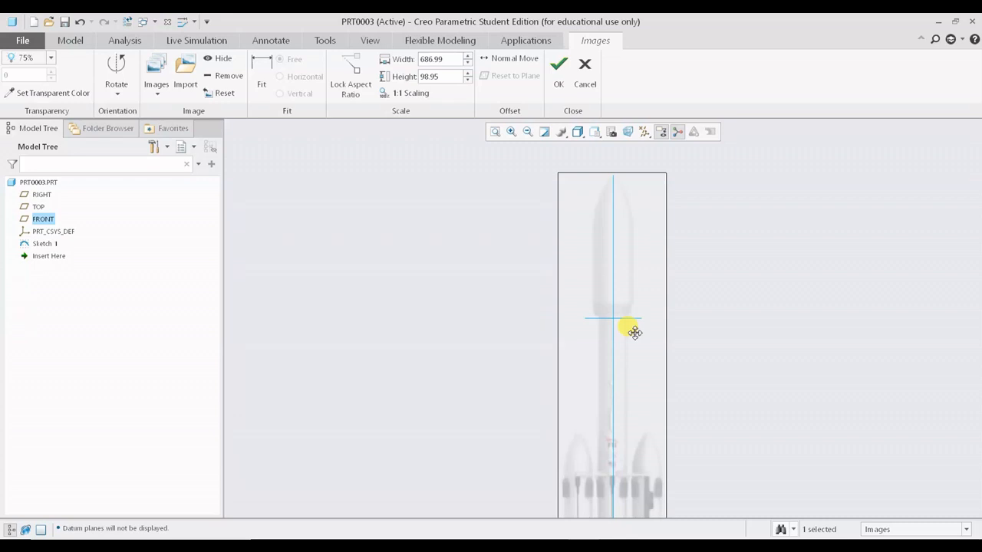
- Extend the image's nose end to a length of about 690 so the nose tip meets the top of the vertical axis
scroll(628, 220, "down", 4)
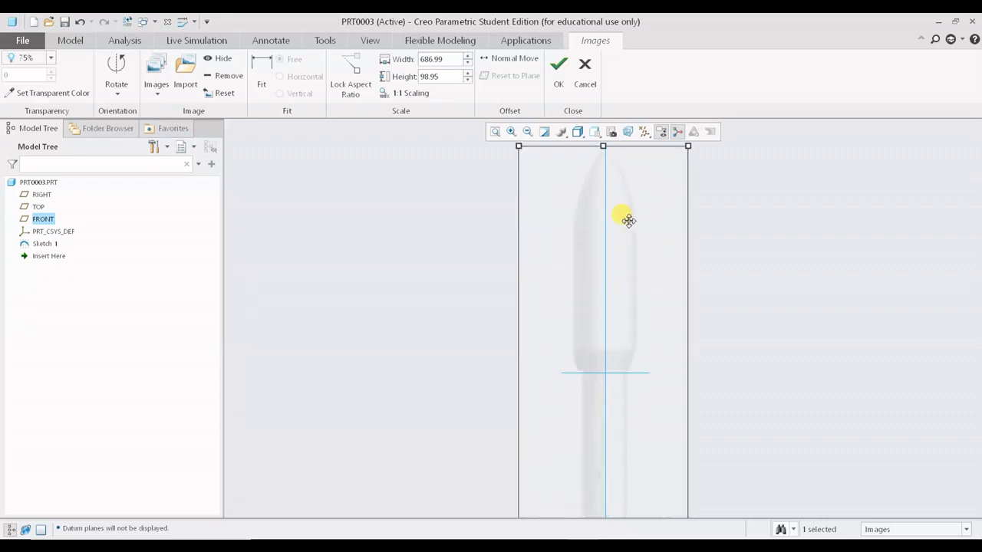
middle_click_drag(625, 205, 626, 278, "shift")
mouse_move(637, 286)
left_mouse_down()
mouse_move(685, 302)
mouse_move(682, 154)
mouse_move(668, 286)
mouse_move(700, 324)
mouse_move(638, 253)
left_mouse_up()
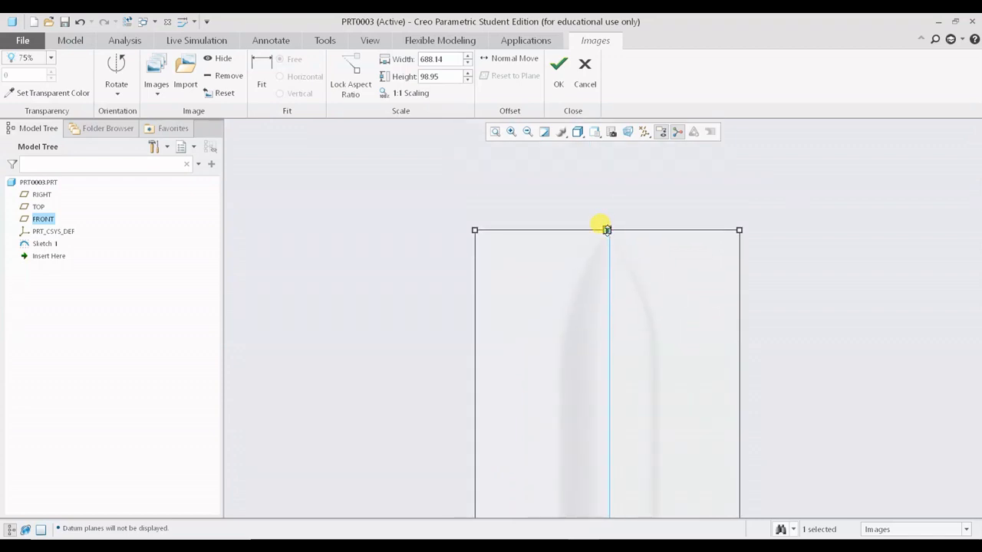
mouse_move(666, 348)
left_mouse_down()
mouse_move(677, 187)
mouse_move(686, 244)
mouse_move(675, 332)
mouse_move(683, 232)
mouse_move(682, 322)
left_mouse_up()
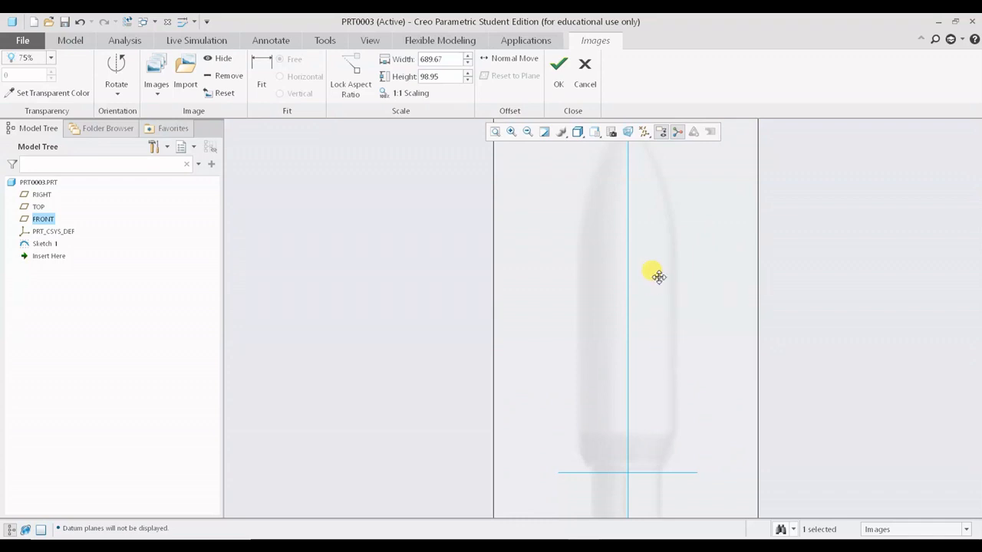
left_click_drag(658, 277, 633, 346)
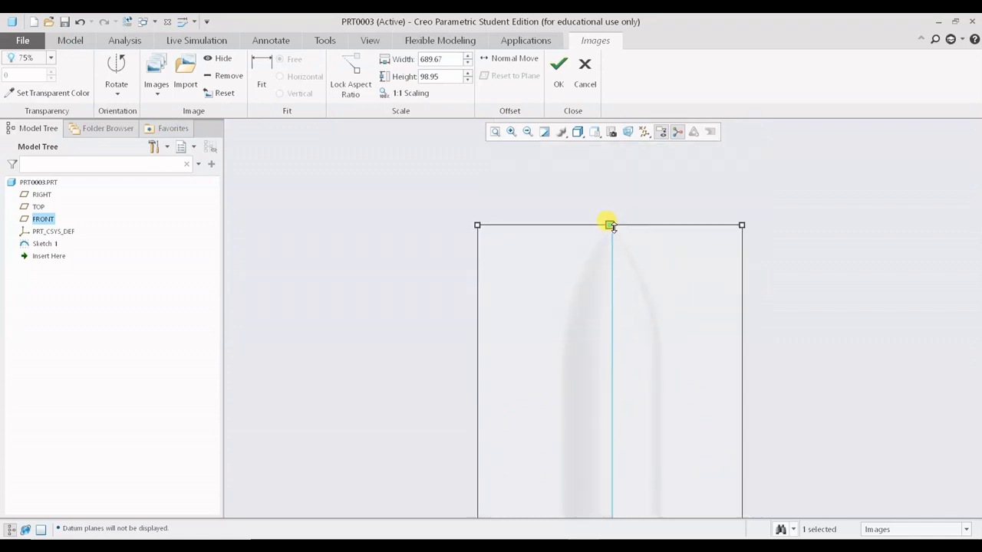
left_click_drag(612, 228, 612, 227)
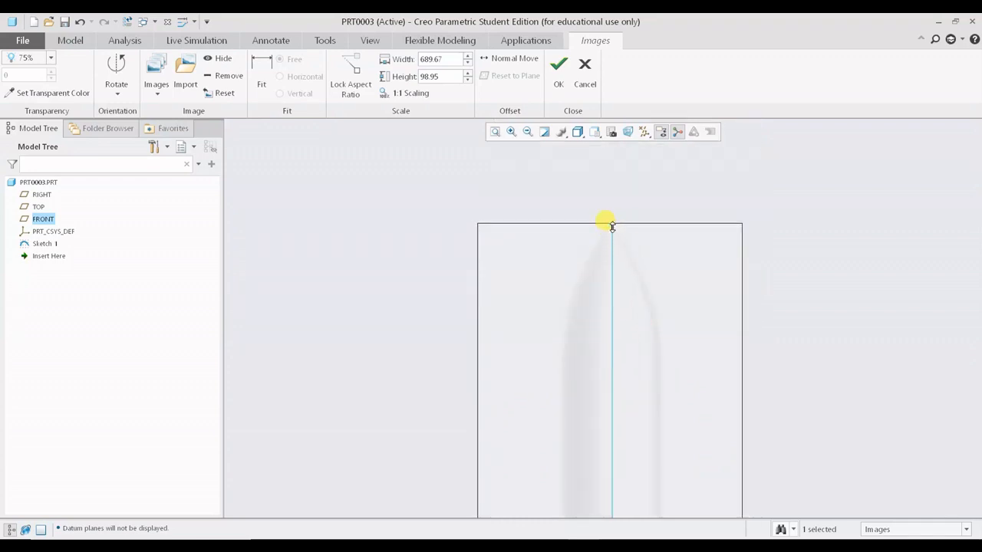
- Fine-tune the image's nose end to a length of about 694 against the nose and fairing sketch lines
scroll(712, 355, "up", 1)
middle_click_drag(707, 351, 708, 219, "shift")
middle_click_drag(681, 259, 661, 380, "shift")
left_click_drag(612, 241, 615, 238)
middle_click_drag(660, 292, 669, 210, "shift")
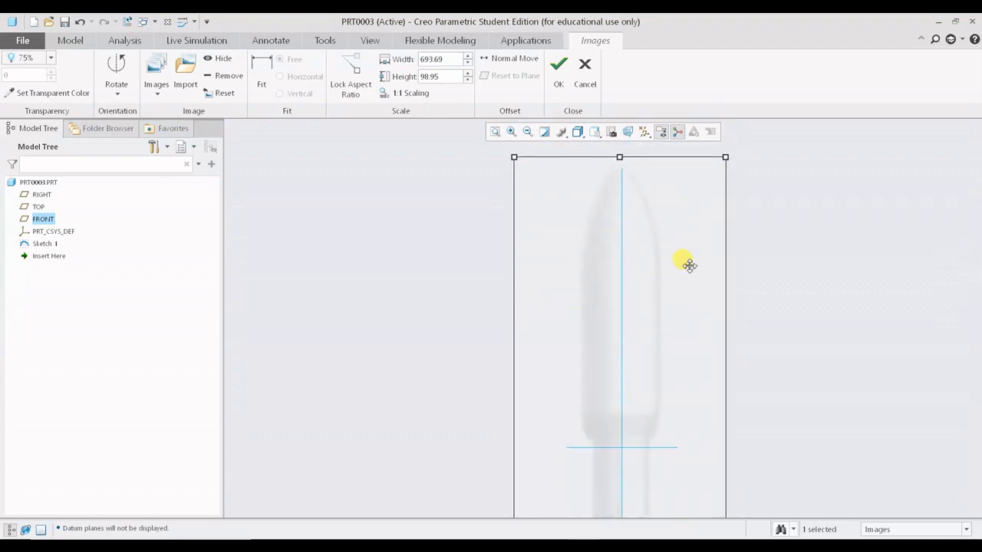
left_click_drag(686, 263, 688, 271)
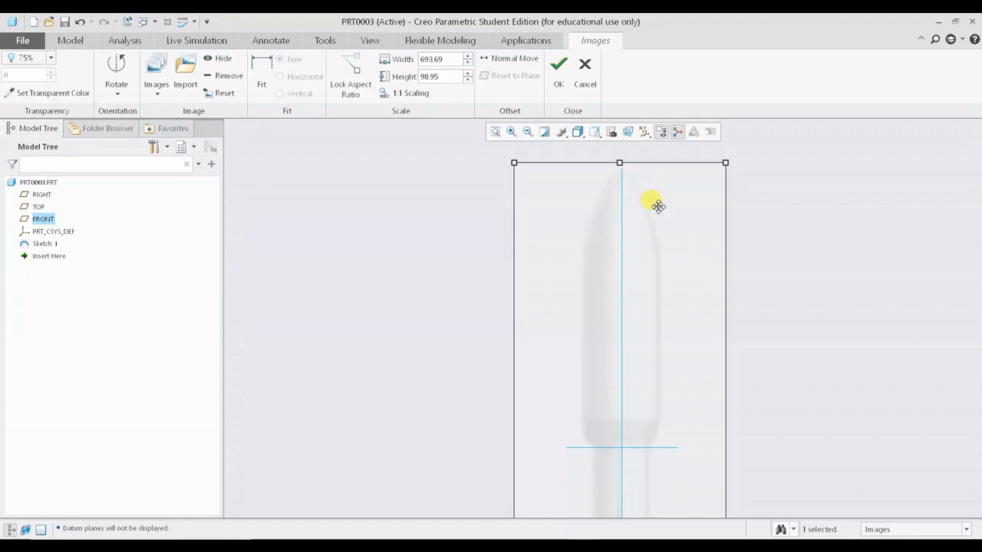
middle_click_drag(703, 368, 656, 347, "shift")
scroll(655, 215, "up", 4)
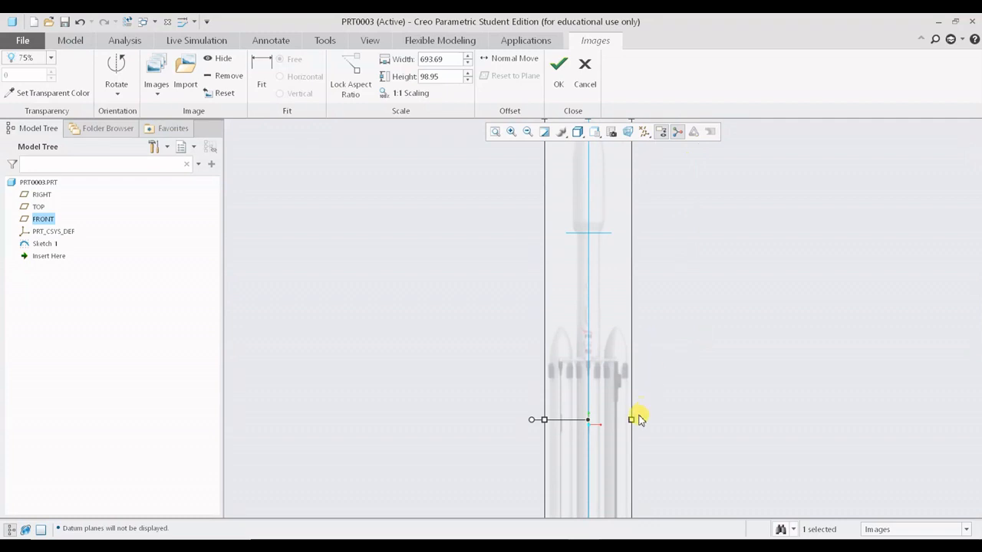
- Widen the falcon image to a height of about 141 so the side boosters fit
left_click_drag(630, 420, 650, 420)
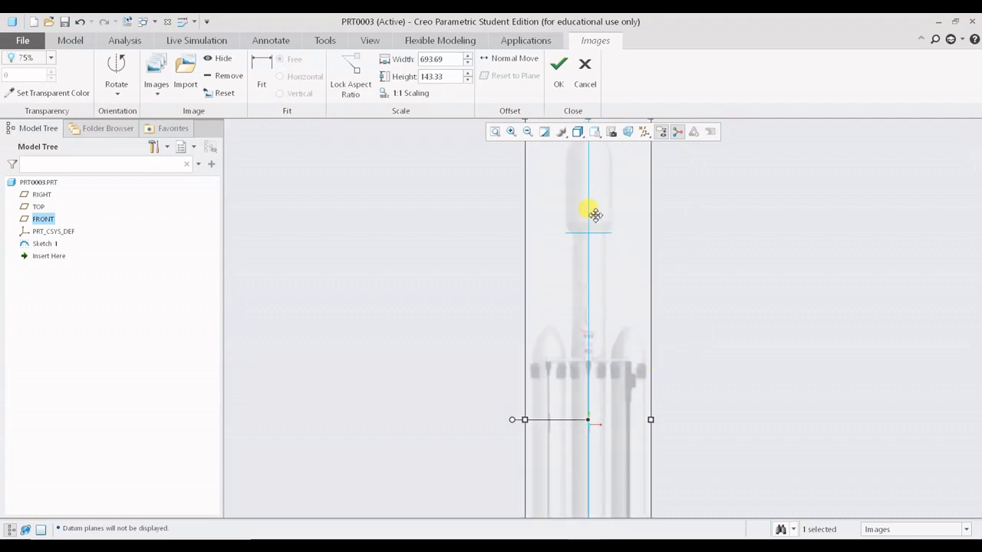
scroll(595, 215, "down", 5)
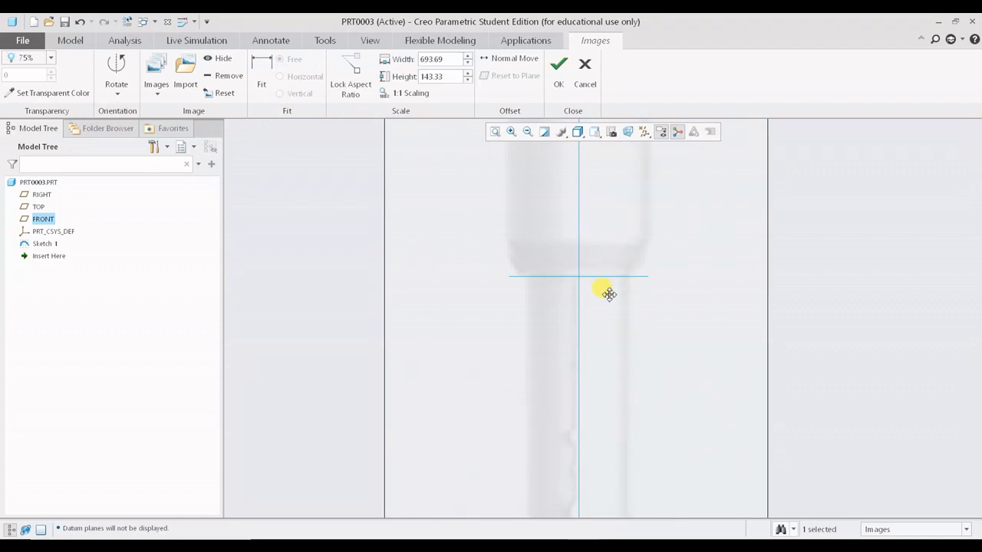
mouse_move(608, 294)
left_mouse_down()
mouse_move(606, 322)
mouse_move(610, 293)
left_mouse_up()
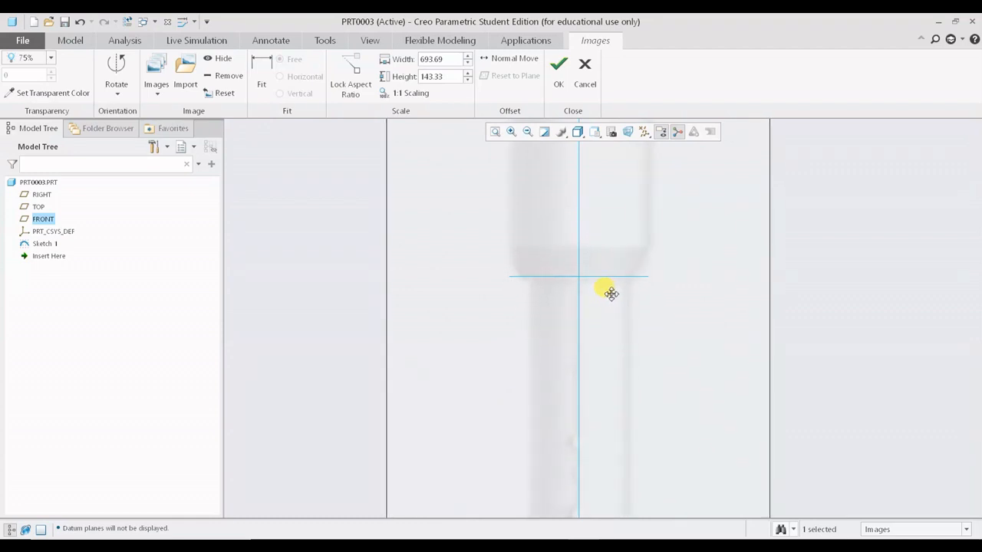
scroll(610, 293, "up", 2)
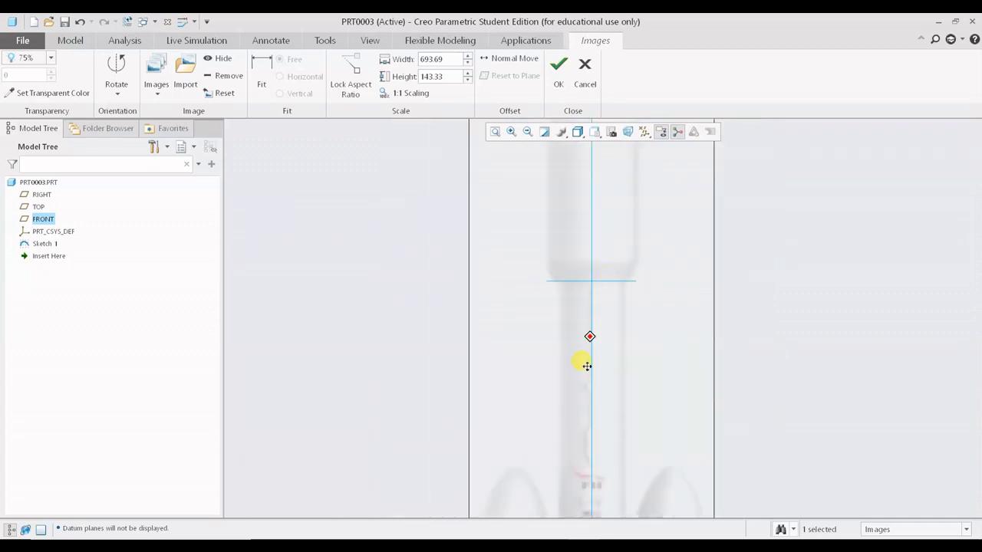
middle_click_drag(587, 366, 579, 465, "shift")
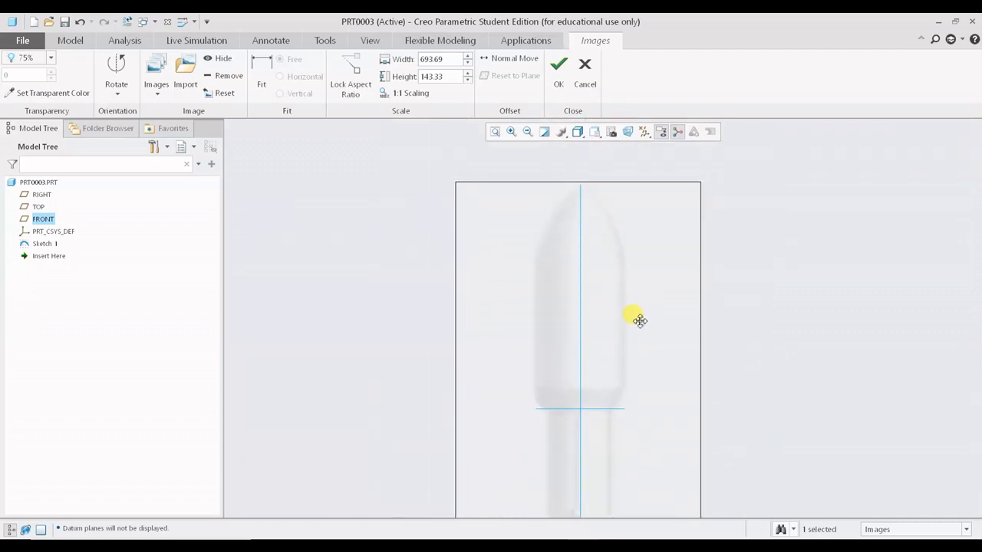
scroll(587, 228, "down", 2)
scroll(576, 228, "down", 3)
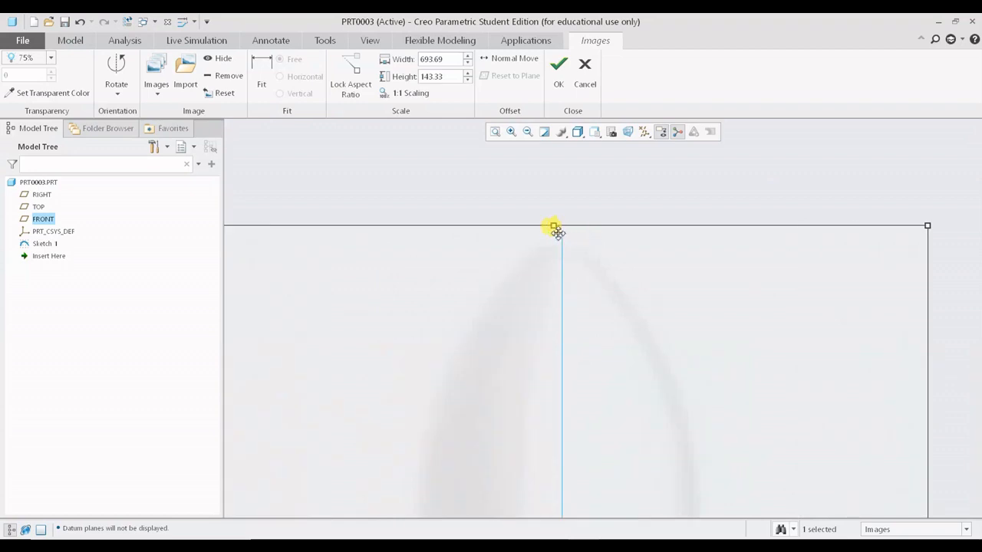
scroll(615, 286, "up", 3)
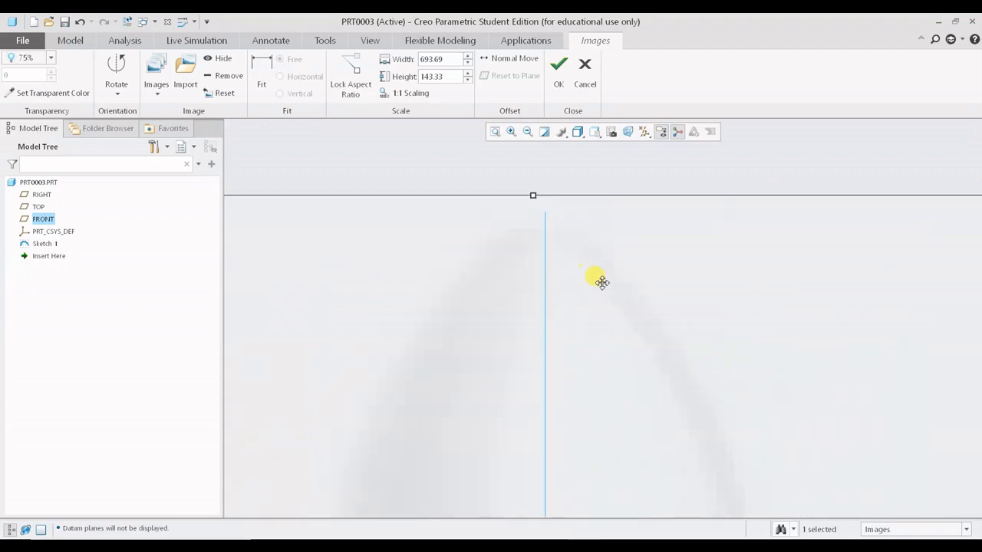
scroll(616, 294, "up", 1)
middle_click_drag(644, 335, 650, 178, "shift")
scroll(629, 258, "down", 6)
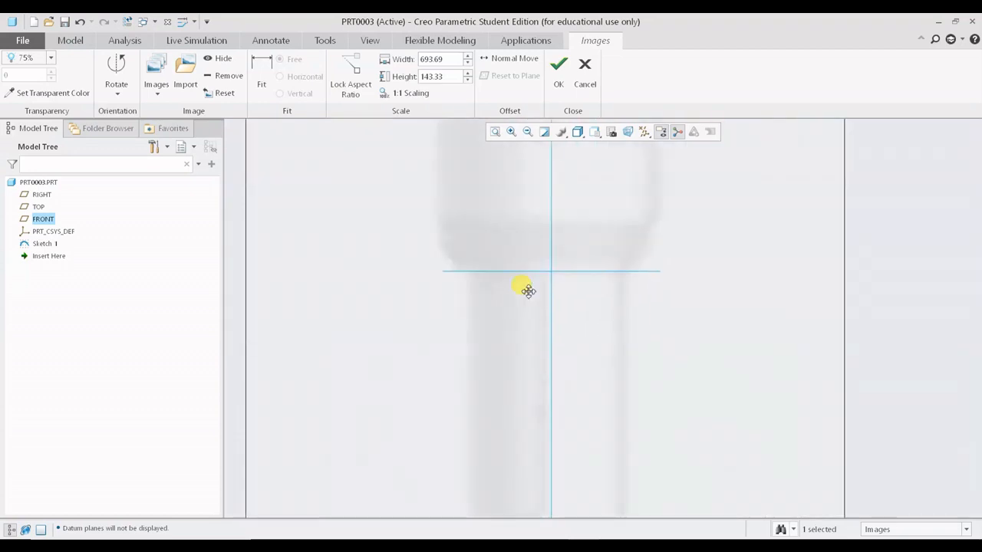
scroll(855, 318, "up", 3)
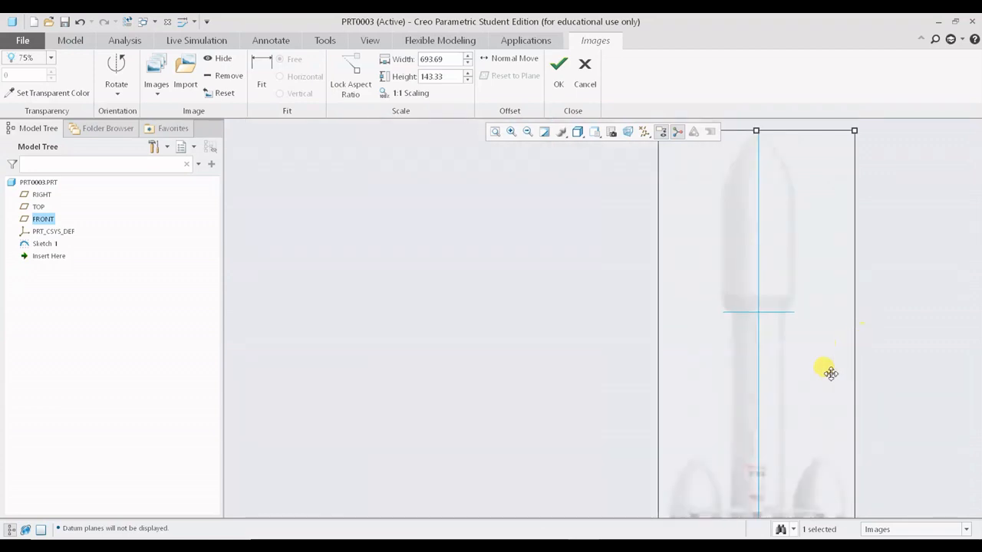
middle_click_drag(824, 373, 724, 279, "shift")
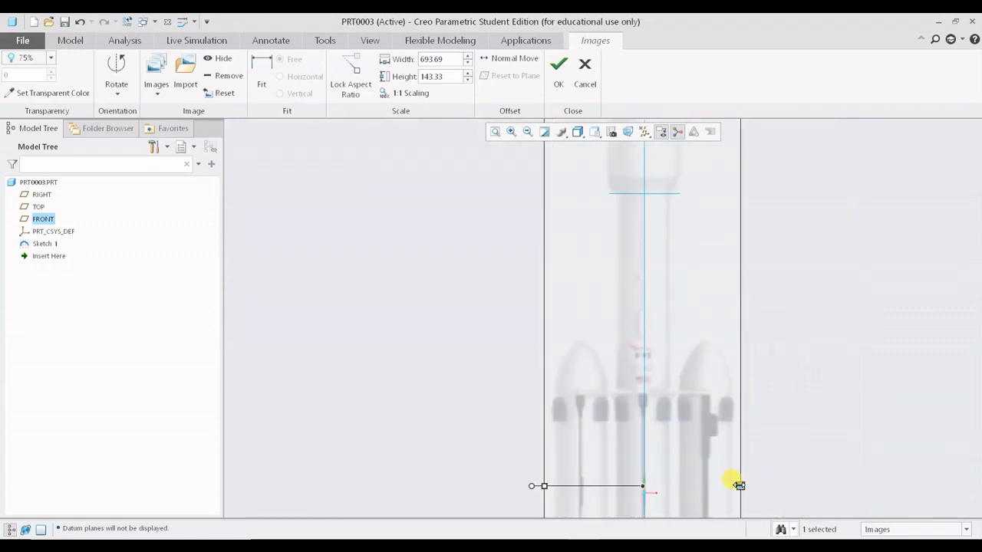
left_click_drag(739, 486, 738, 486)
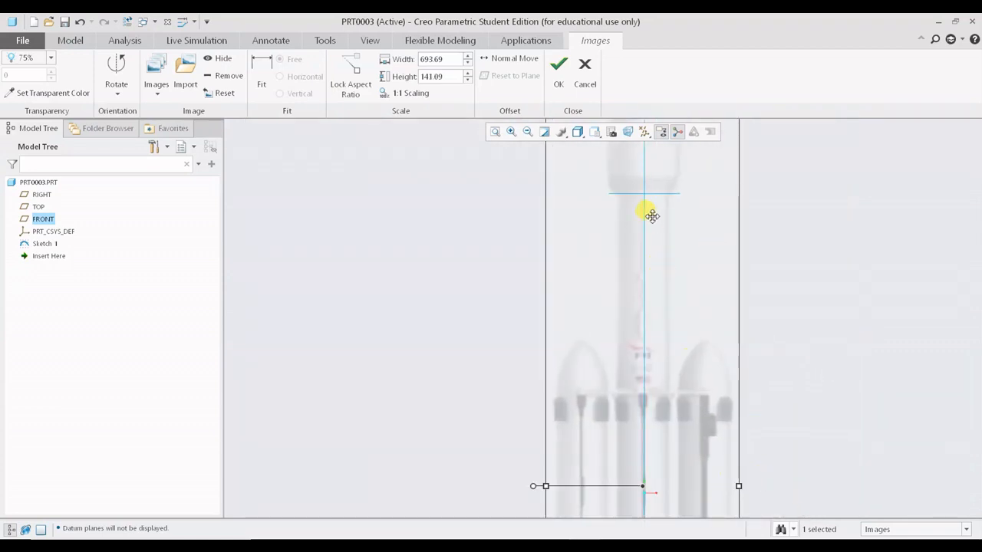
- Stretch the image's engine end to a length of about 741 below the origin
scroll(651, 215, "down", 4)
middle_click_drag(647, 189, 636, 331, "shift")
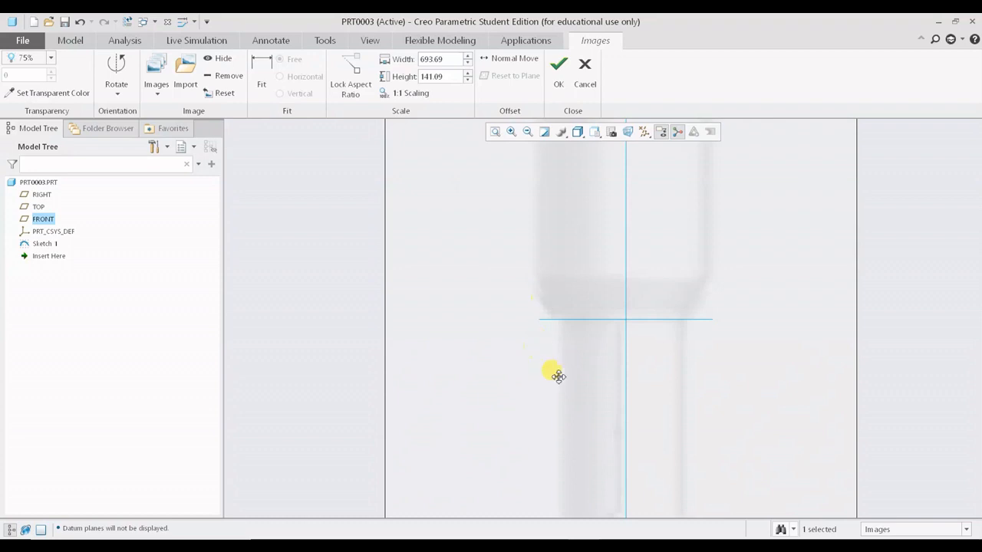
scroll(560, 374, "up", 5)
middle_click_drag(673, 416, 668, 152, "shift")
middle_click_drag(664, 346, 679, 242, "shift")
scroll(618, 340, "down", 1)
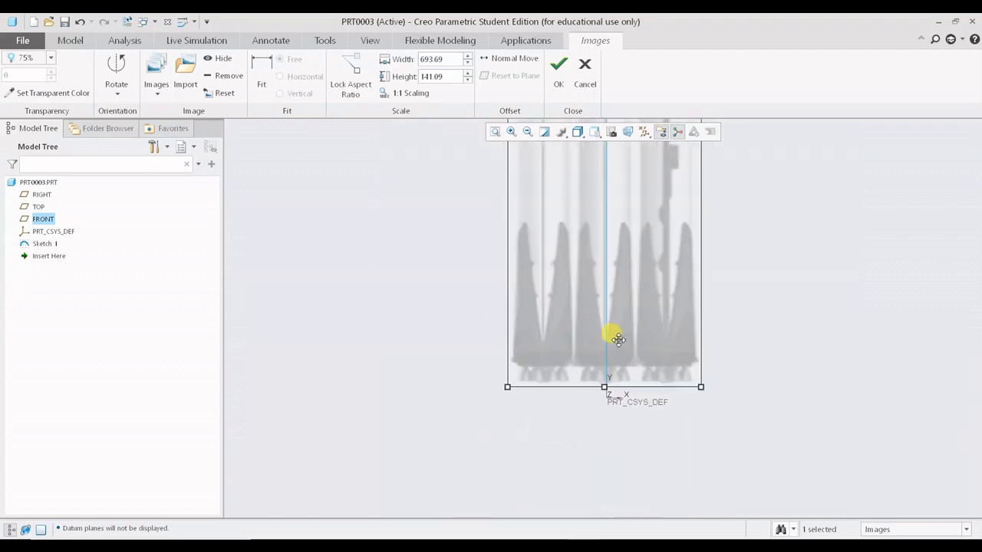
scroll(618, 340, "down", 3)
scroll(581, 372, "down", 2)
scroll(646, 434, "up", 3)
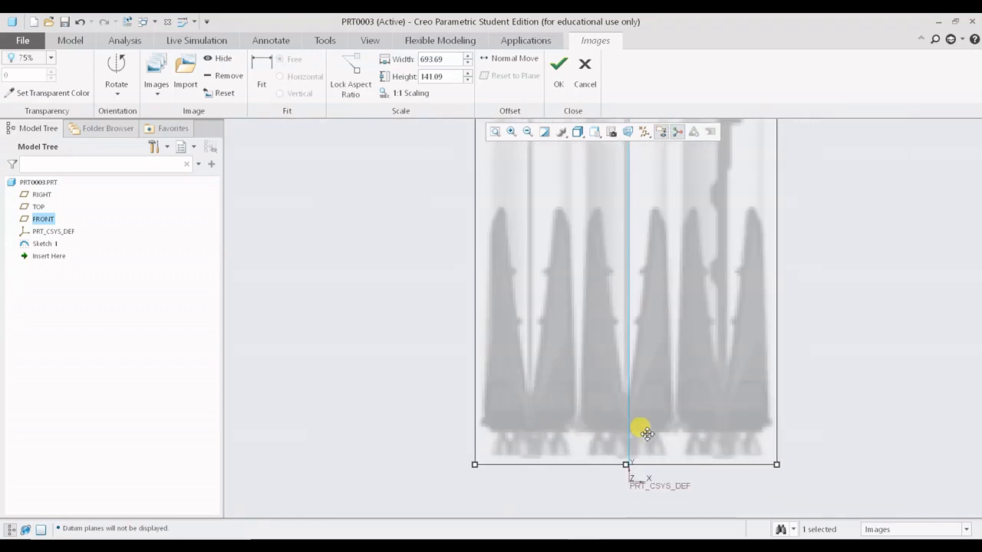
middle_click_drag(646, 434, 646, 351, "shift")
scroll(617, 344, "down", 3)
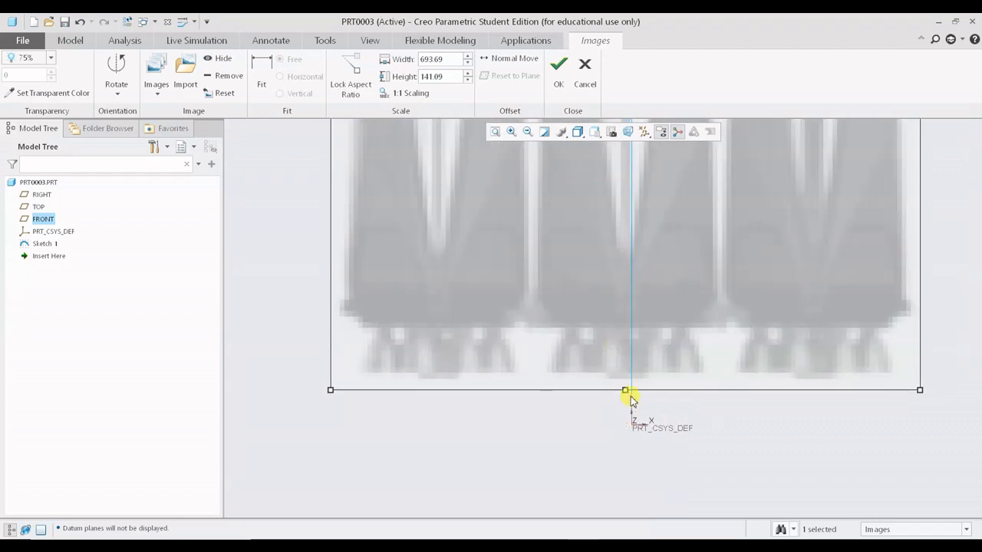
mouse_move(626, 390)
left_mouse_down()
mouse_move(626, 468)
mouse_move(633, 490)
mouse_move(636, 450)
mouse_move(638, 493)
left_mouse_up()
scroll(649, 369, "up", 4)
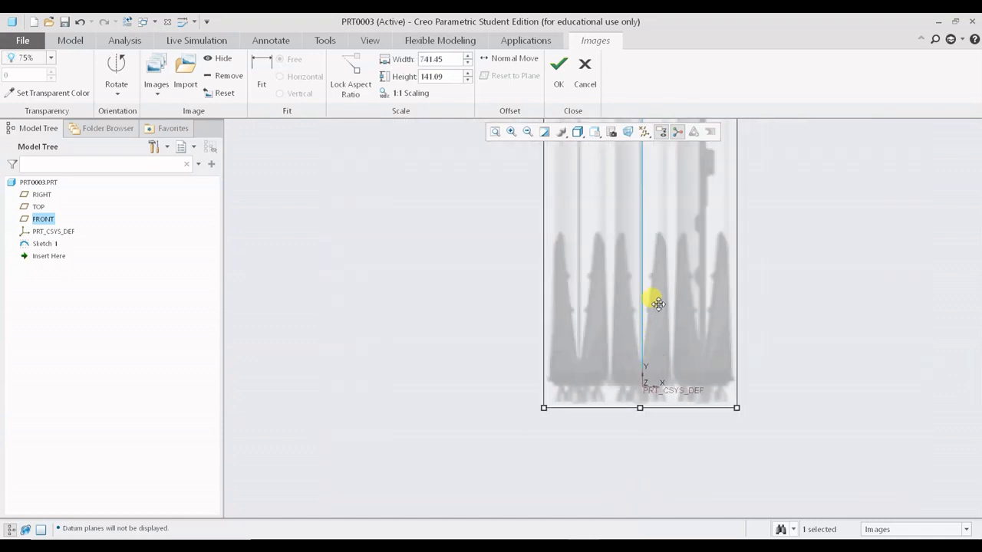
- Shorten the image to a length of about 719 so the engine base realigns with the PRT_CSYS_DEF origin
middle_click_drag(664, 204, 609, 368, "shift")
scroll(615, 366, "up", 6)
middle_click_drag(625, 335, 622, 375, "shift")
scroll(608, 296, "down", 5)
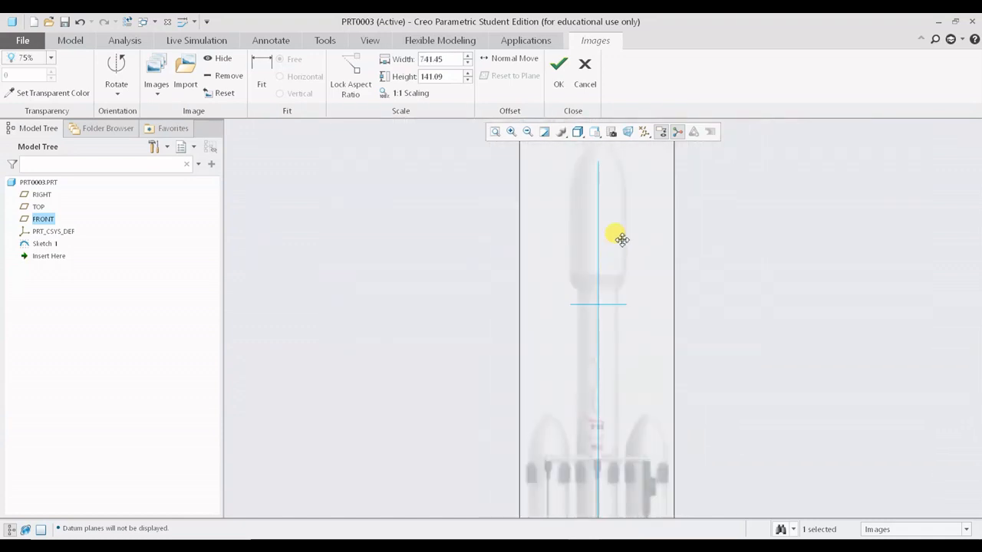
scroll(621, 240, "up", 2)
left_click_drag(605, 172, 604, 191)
scroll(689, 368, "down", 1)
middle_click_drag(688, 364, 700, 158, "shift")
middle_click_drag(707, 465, 713, 380, "shift")
scroll(599, 436, "down", 3)
scroll(600, 436, "down", 1)
left_click_drag(680, 313, 685, 348)
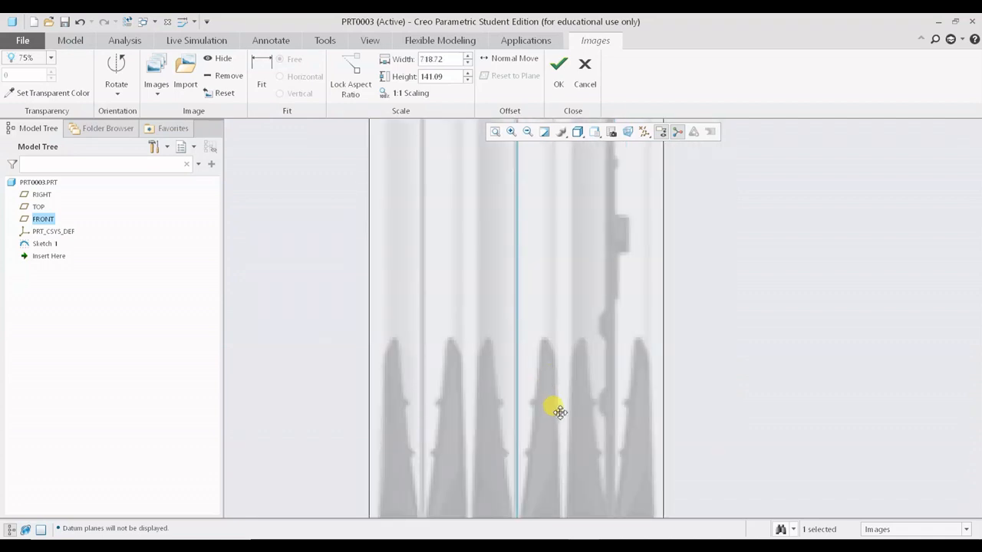
middle_click_drag(552, 440, 542, 355, "shift")
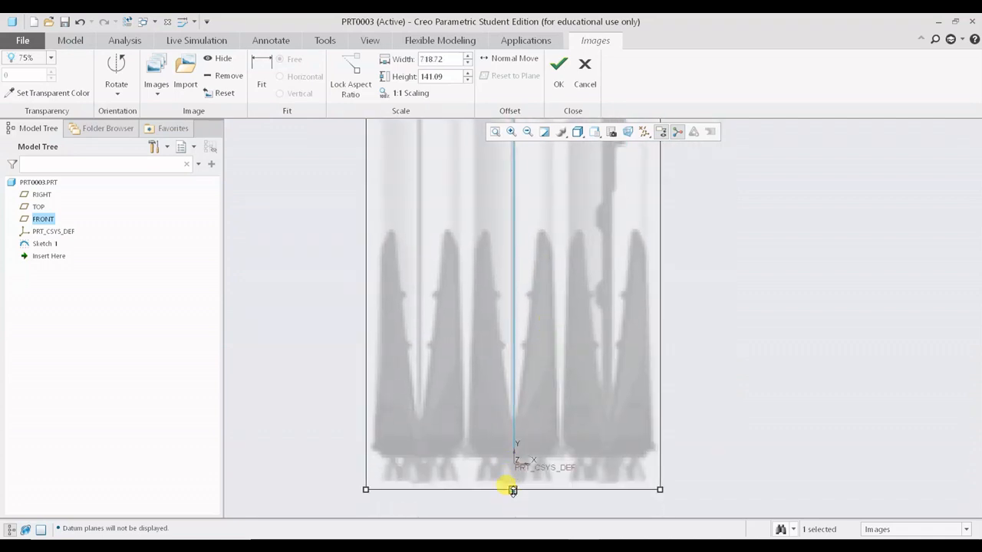
scroll(516, 452, "up", 3)
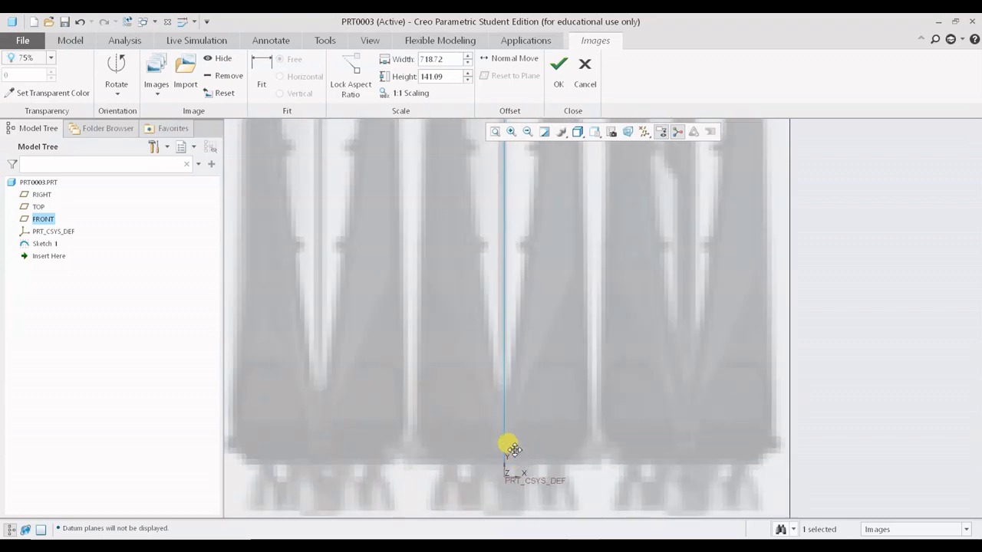
- Review the reference image's alignment from nose to engines, then finish the image placement
scroll(473, 455, "down", 5)
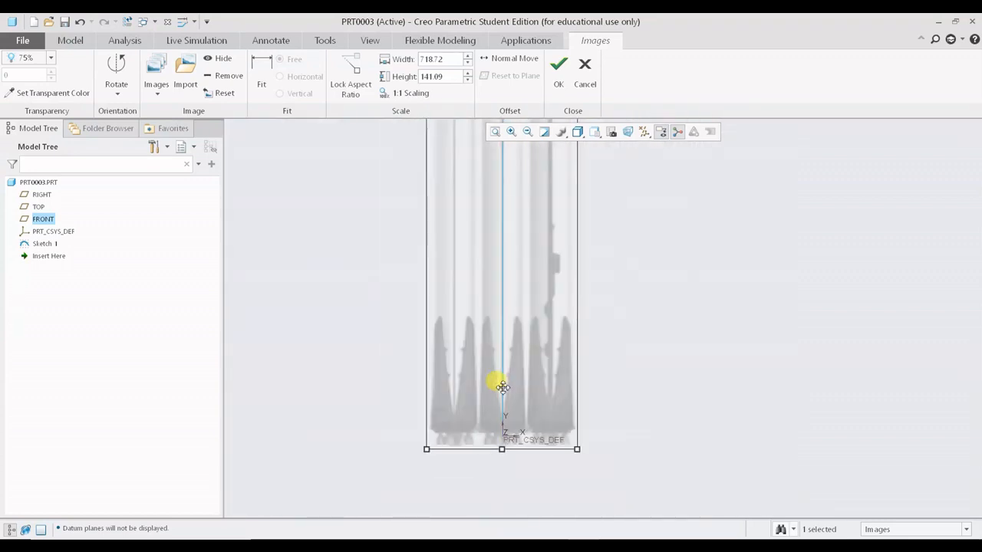
middle_click_drag(549, 254, 549, 346, "shift")
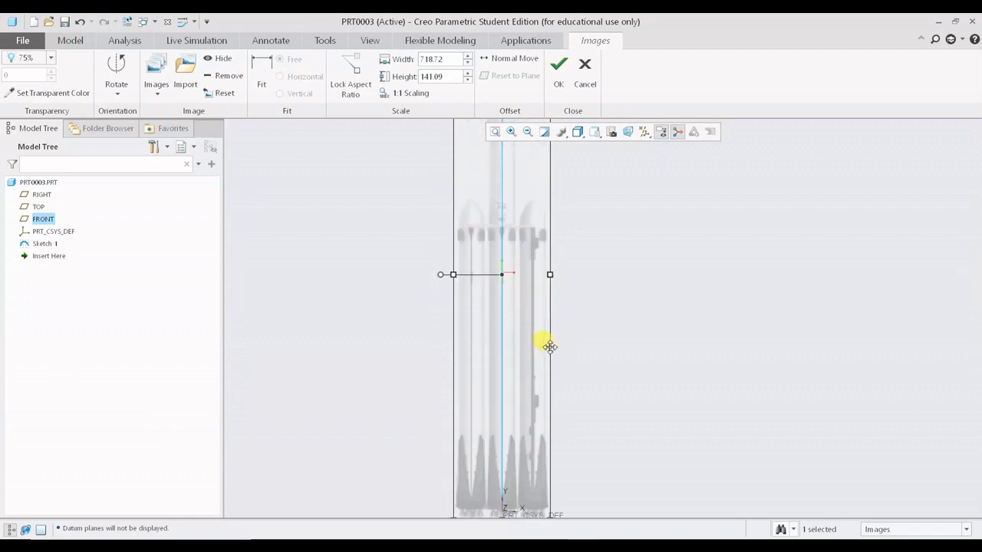
middle_click_drag(592, 289, 585, 352, "shift")
middle_click_drag(563, 239, 566, 339, "shift")
scroll(510, 233, "up", 6)
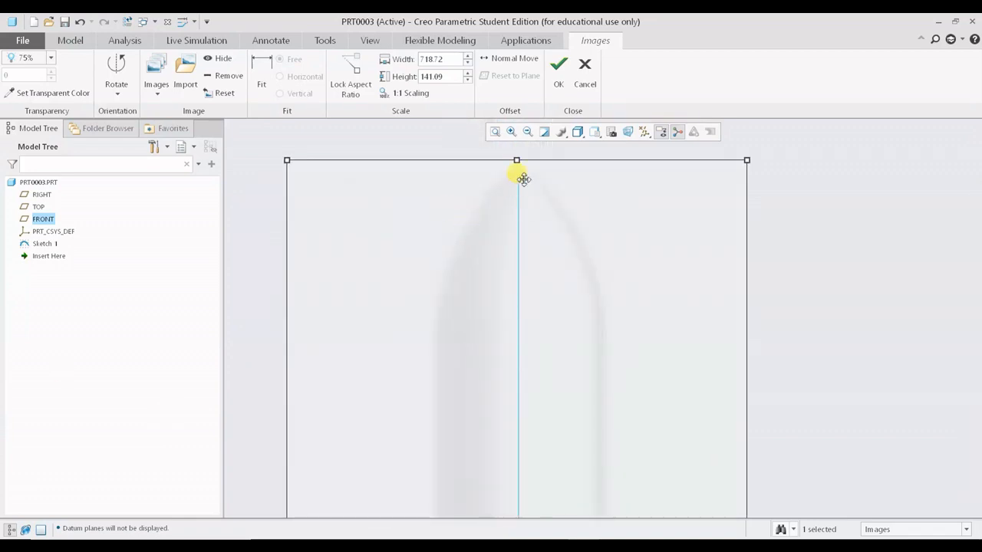
scroll(579, 392, "down", 3)
middle_click_drag(581, 412, 582, 274, "shift")
scroll(514, 355, "up", 4)
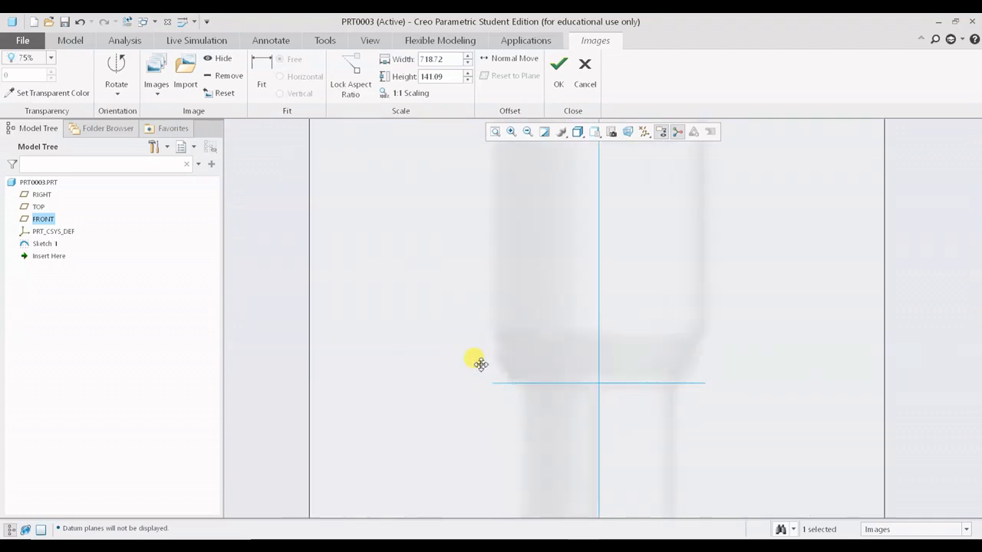
scroll(608, 357, "down", 4)
scroll(624, 352, "down", 3)
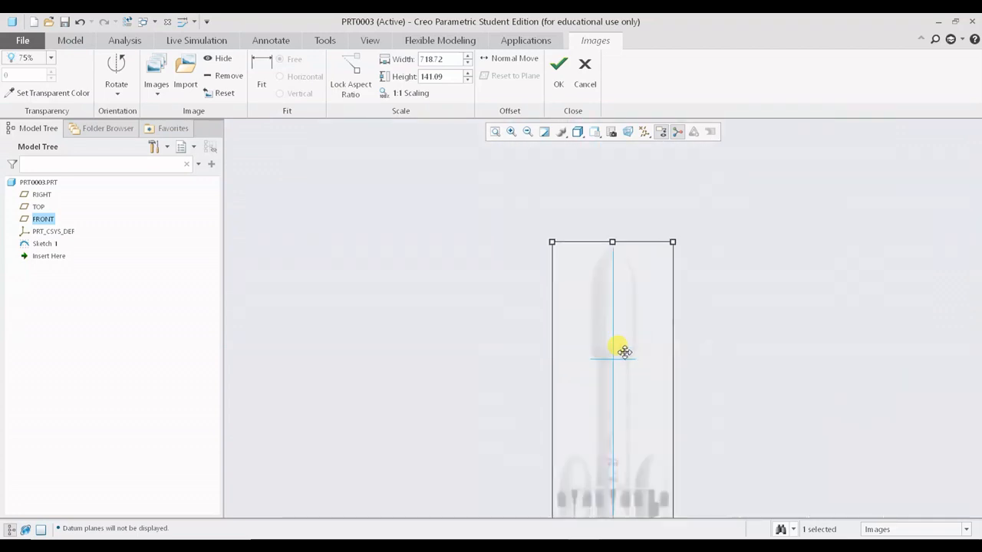
middle_click_drag(694, 401, 667, 268, "shift")
scroll(686, 393, "down", 1)
middle_click_drag(685, 423, 624, 276, "shift")
scroll(588, 340, "up", 3)
scroll(565, 344, "up", 2)
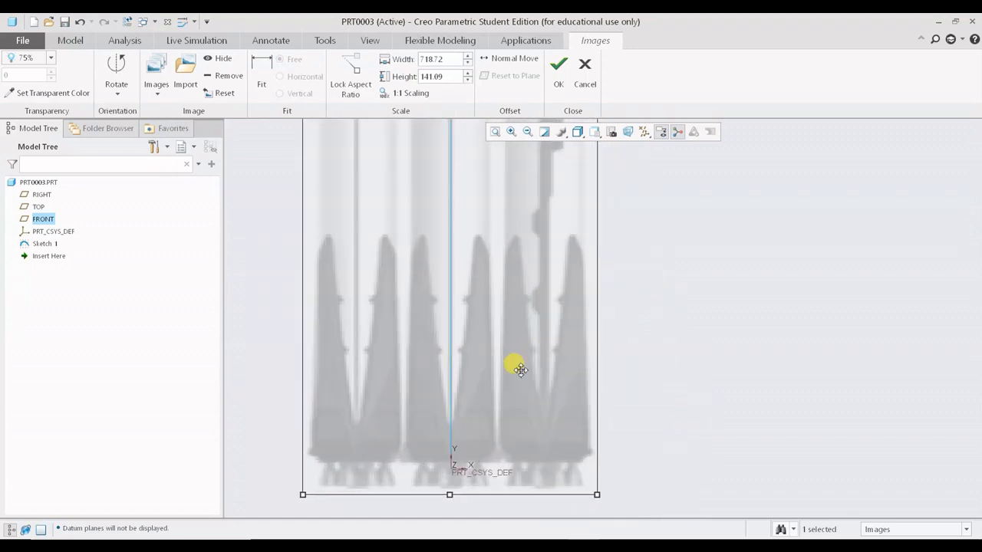
scroll(399, 418, "down", 4)
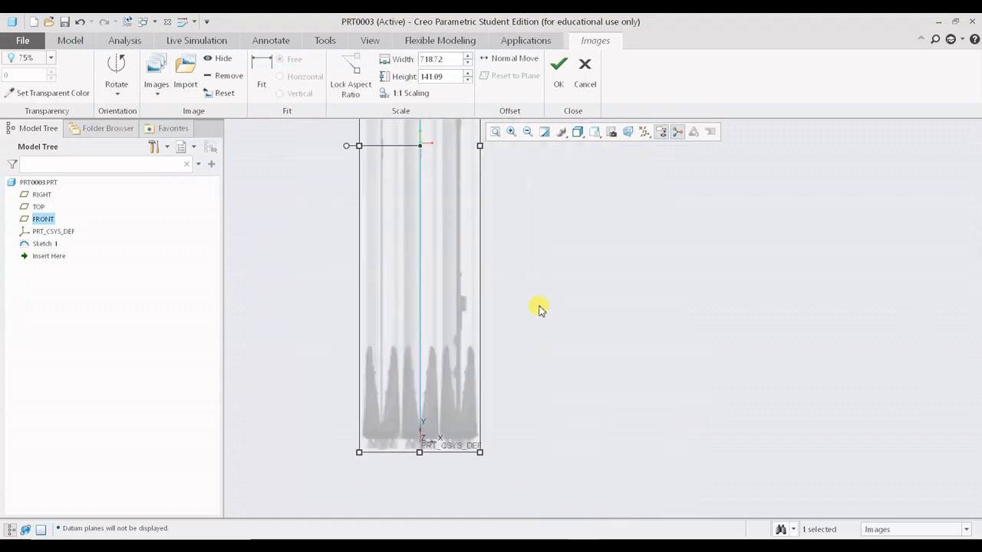
middle_click_drag(410, 178, 554, 294, "shift")
scroll(555, 294, "down", 2)
scroll(556, 305, "down", 1)
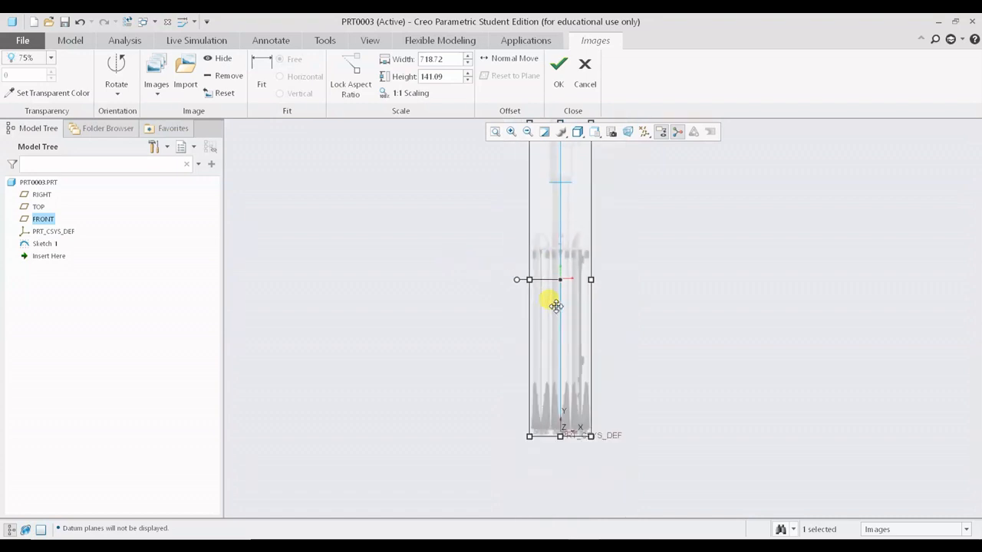
middle_click_drag(582, 185, 566, 290, "shift")
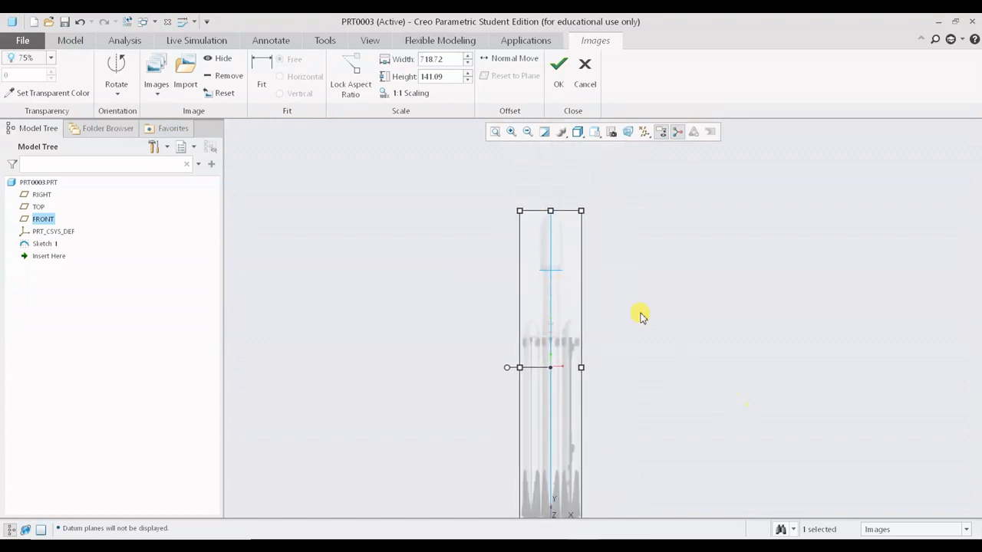
left_click(558, 66)
- Start a Revolve feature for the rocket body
scroll(542, 224, "up", 5)
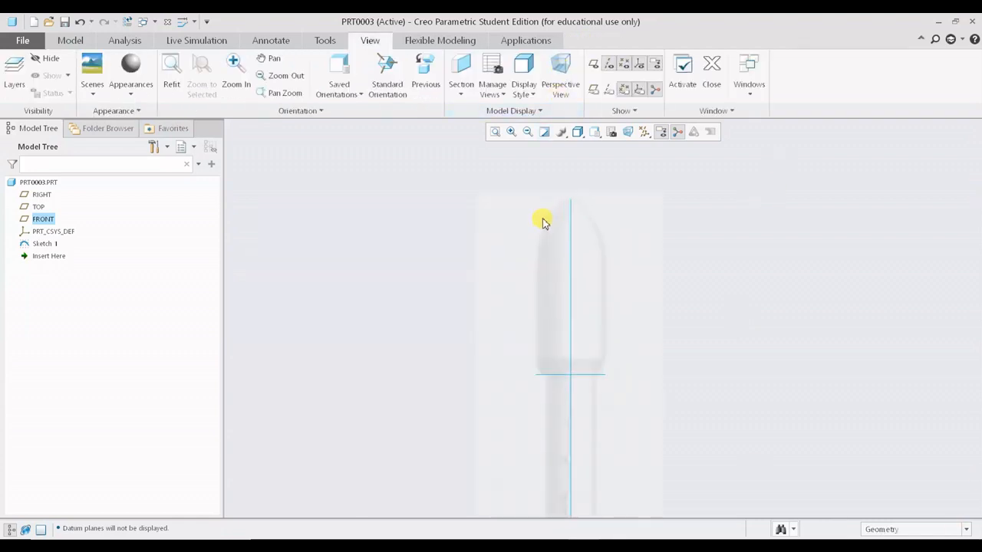
scroll(551, 201, "down", 2)
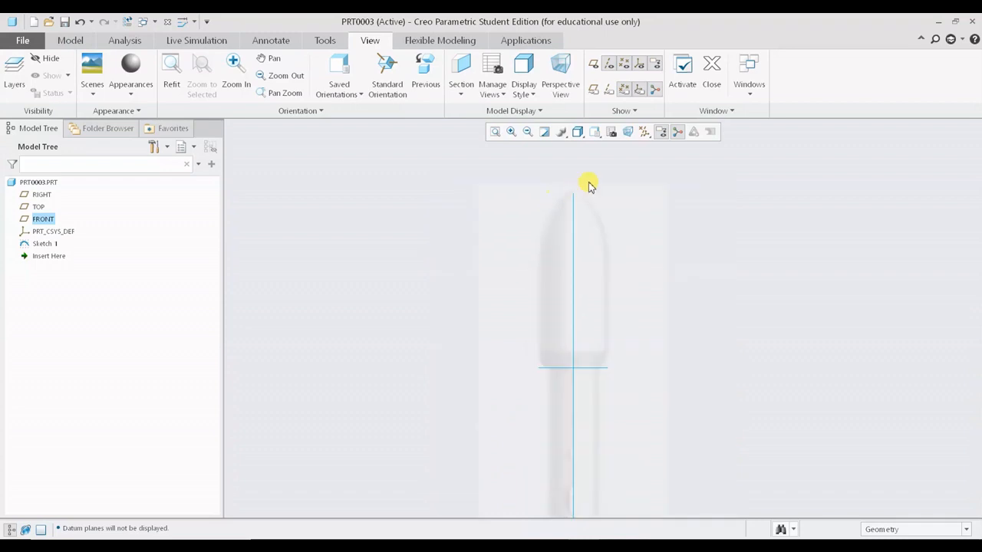
scroll(603, 387, "down", 5)
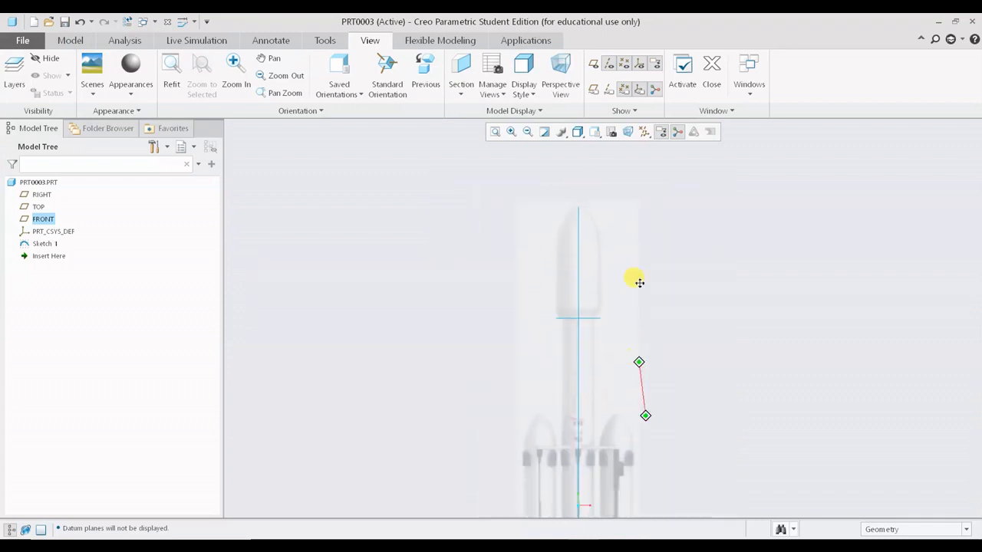
scroll(583, 395, "up", 5)
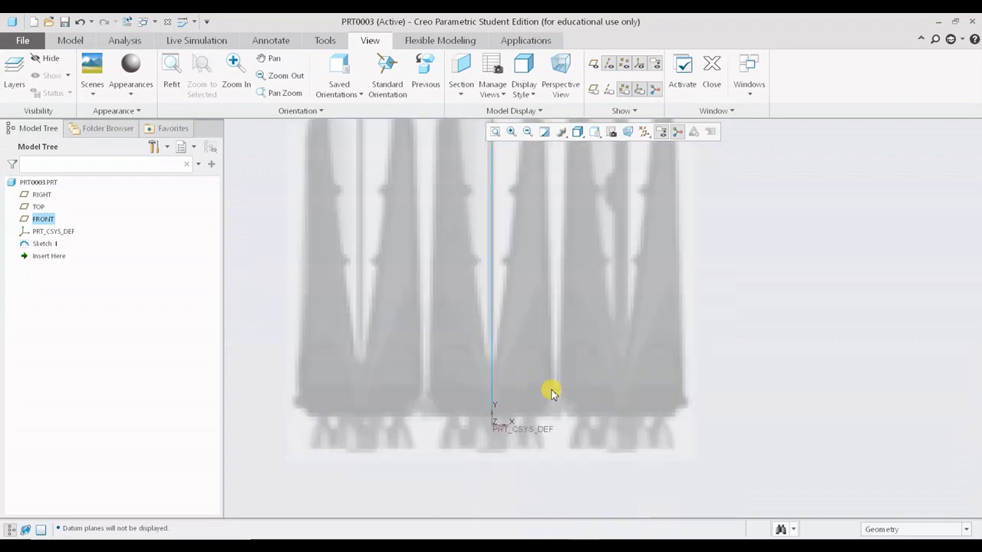
scroll(529, 387, "down", 4)
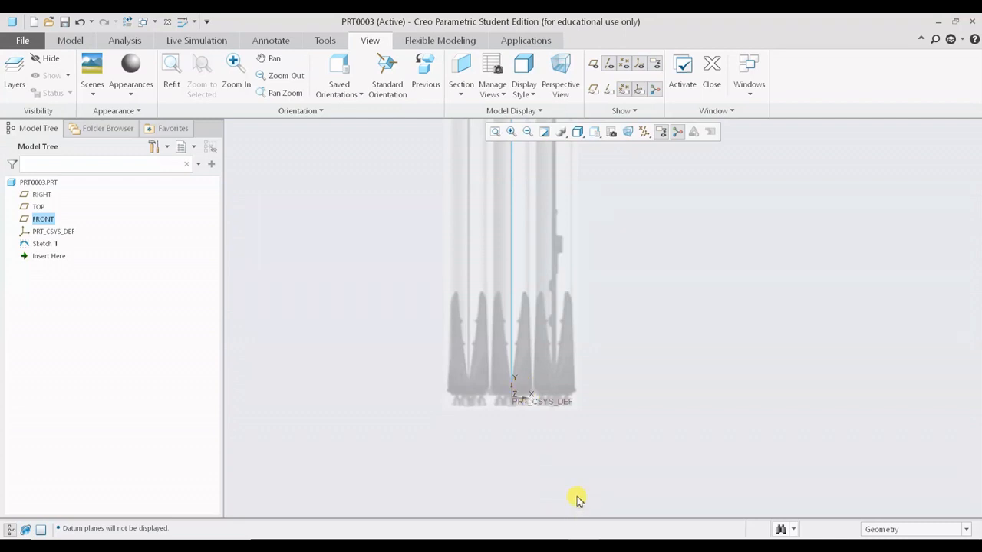
scroll(586, 494, "down", 1)
middle_click_drag(539, 303, 535, 347, "shift")
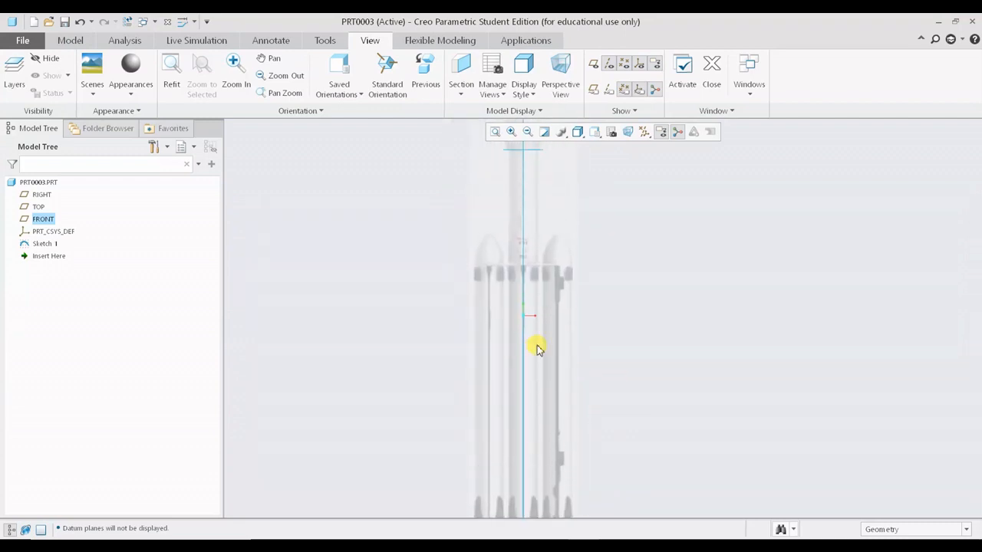
left_click(69, 39)
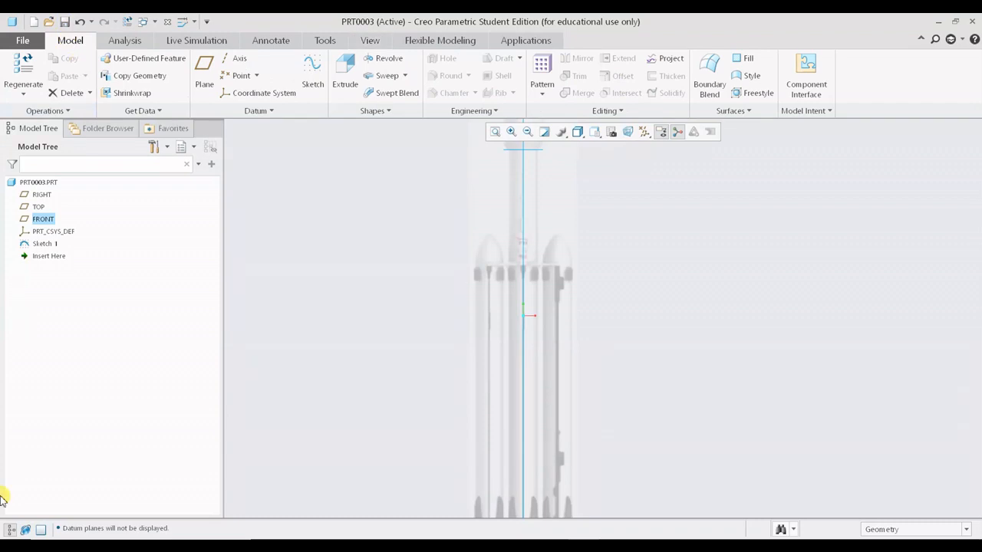
left_click(381, 63)
scroll(567, 303, "down", 3)
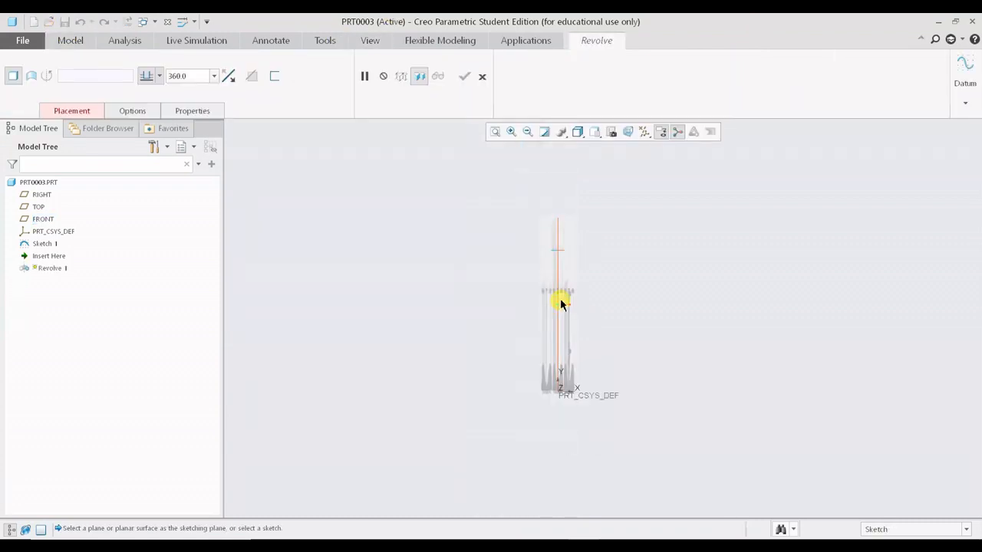
- Turn on datum plane display and pick the FRONT plane as the revolve's sketching plane
left_click(647, 134)
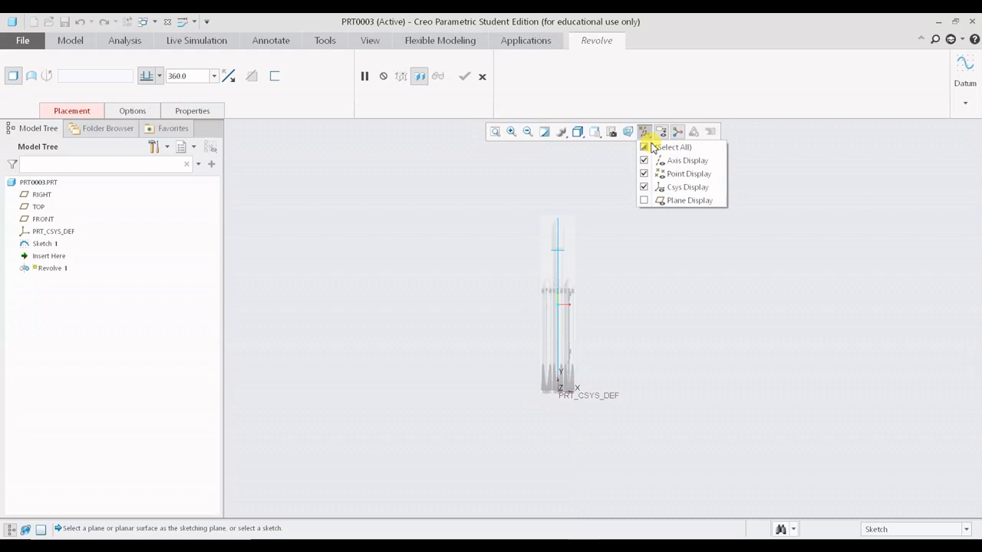
left_click(644, 200)
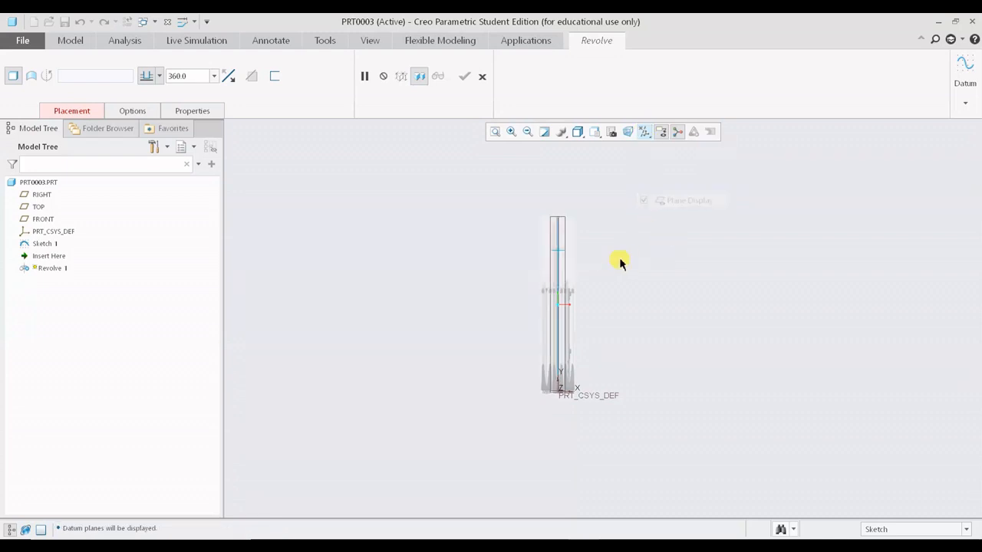
scroll(560, 227, "up", 5)
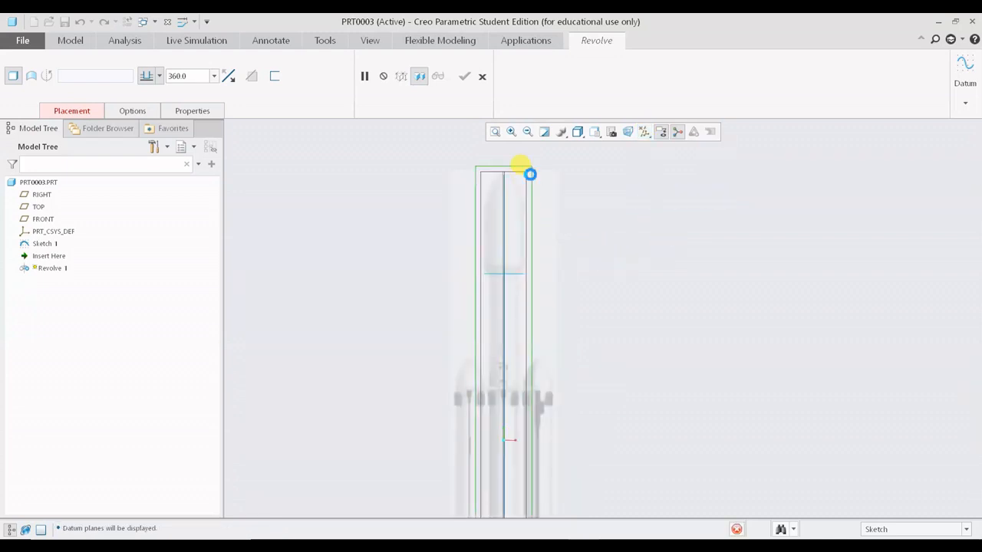
left_click(520, 165)
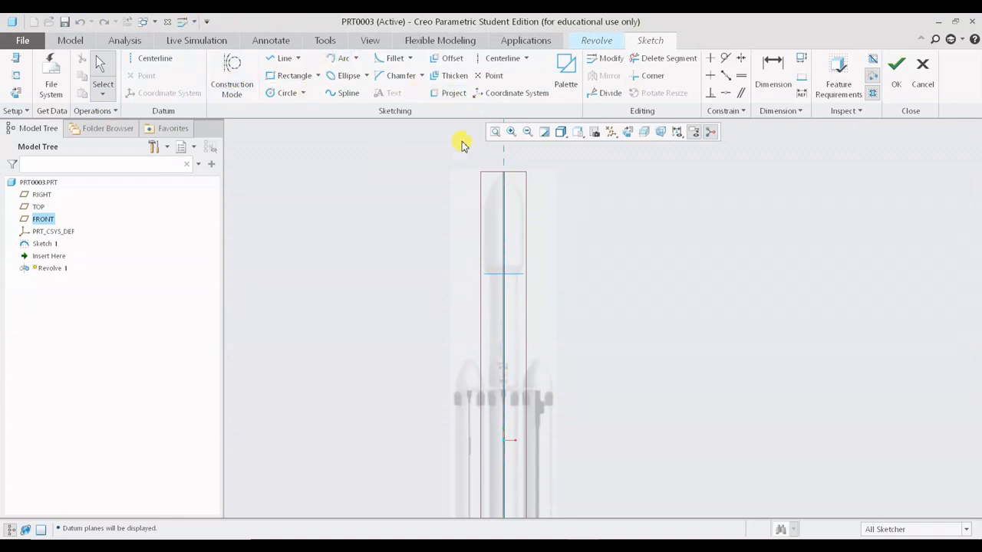
- Sketch a spline for the fairing nose from the axis tip out to about 26 from the axis
scroll(466, 182, "up", 4)
scroll(529, 217, "up", 5)
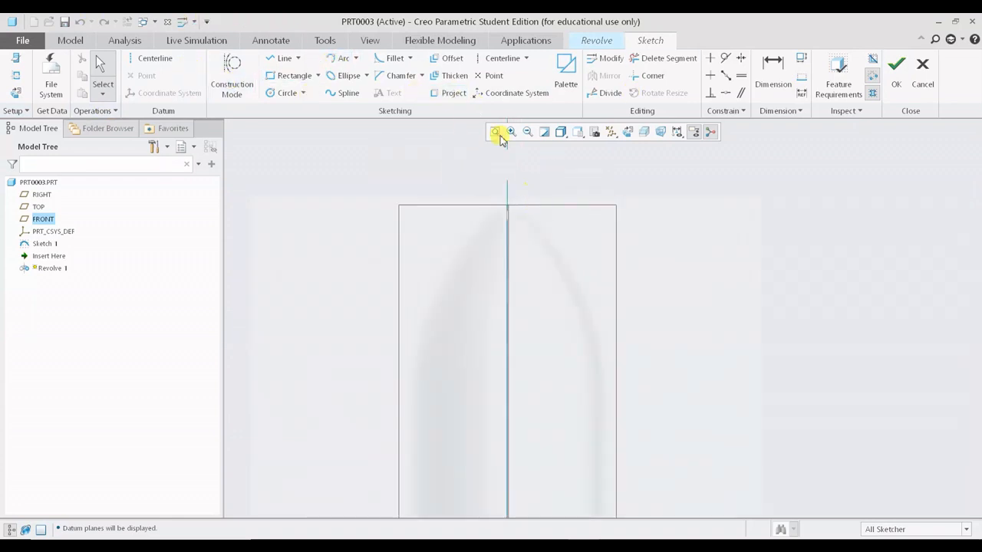
left_click(343, 94)
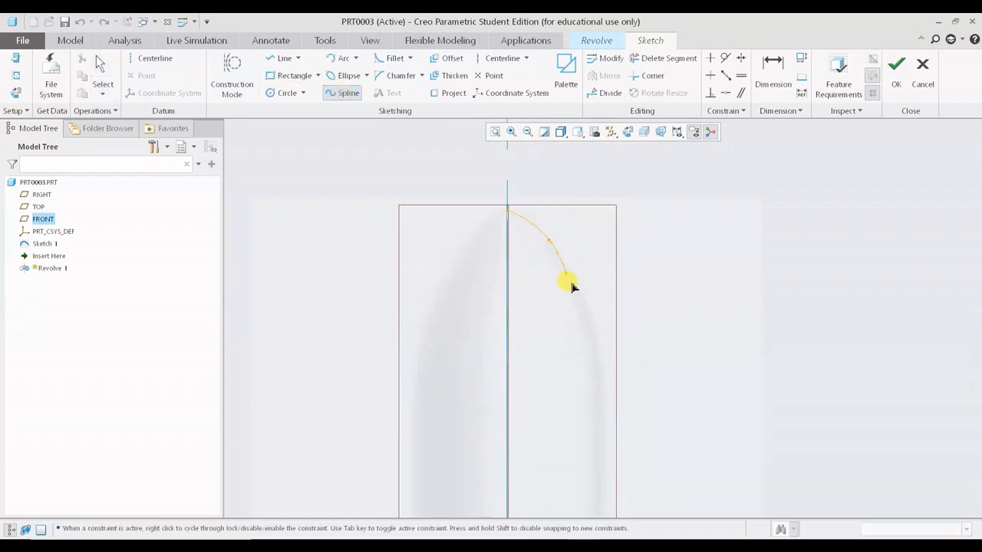
left_click(599, 366)
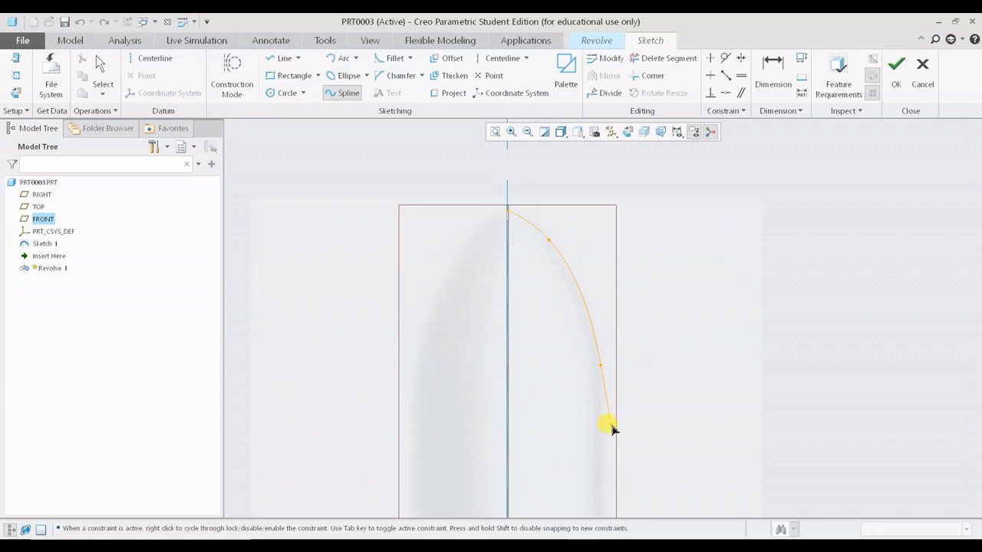
middle_click_drag(596, 419, 590, 336, "shift")
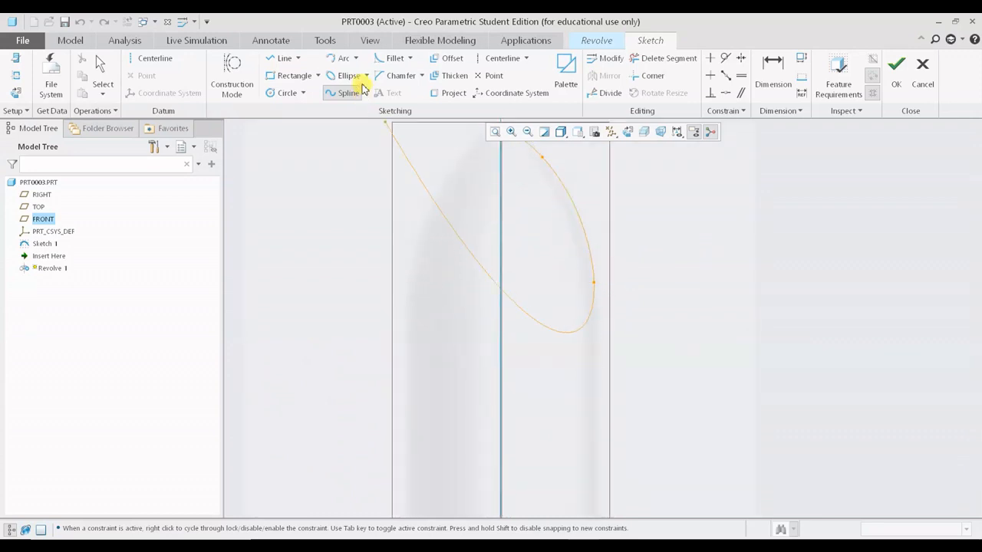
- Draw lines from the spline end down the fairing side, tapering inward and continuing down the core toward the base
left_click(282, 59)
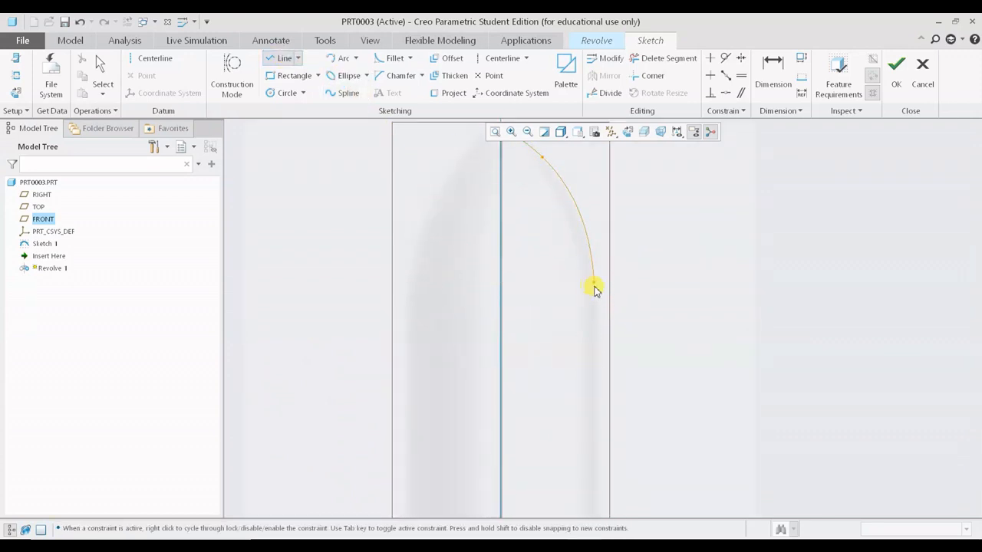
left_click(593, 284)
middle_click_drag(589, 398, 609, 265, "shift")
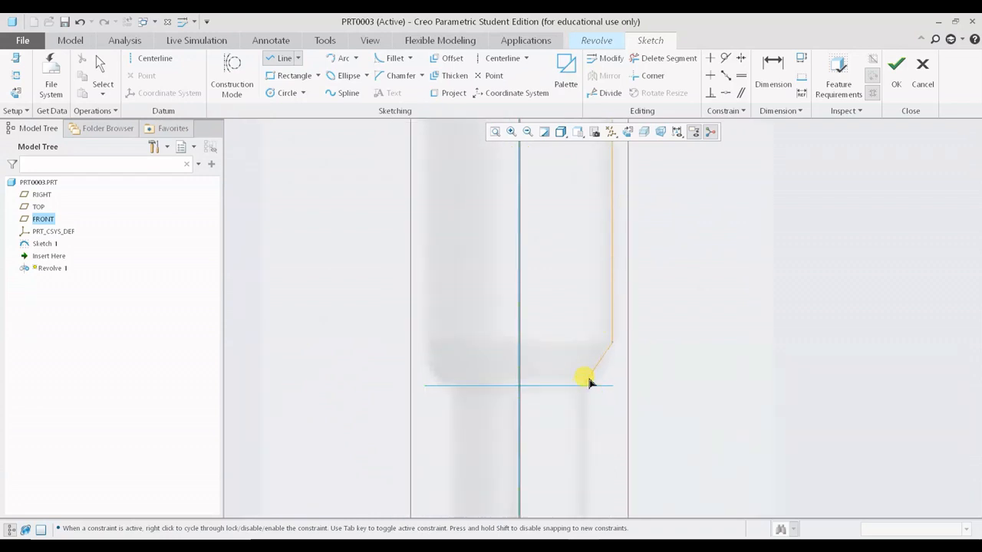
middle_click_drag(587, 429, 588, 222, "shift")
scroll(591, 365, "up", 6)
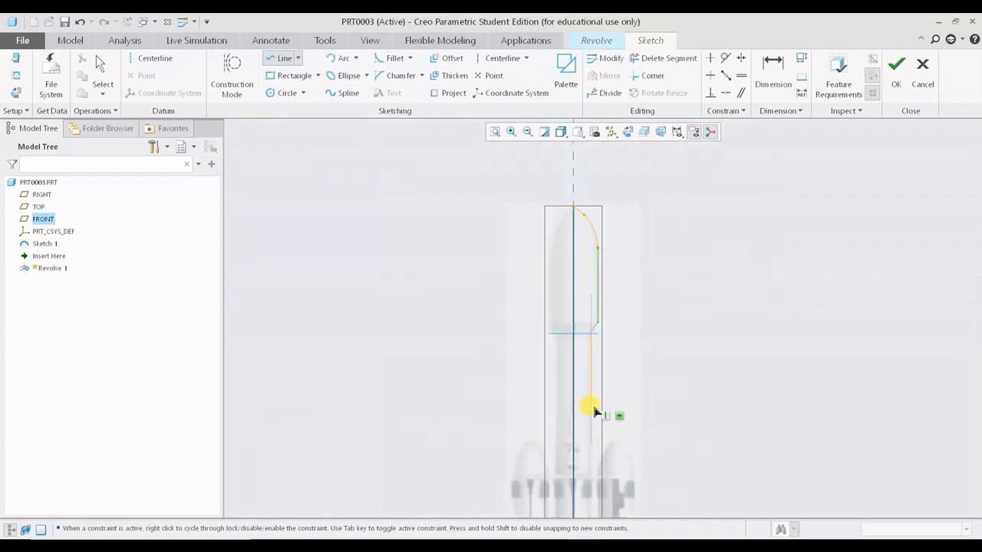
scroll(593, 407, "down", 1)
middle_click_drag(592, 405, 575, 183, "shift")
middle_click_drag(583, 378, 582, 208, "shift")
middle_click_drag(581, 406, 580, 268, "shift")
middle_click_drag(575, 411, 577, 328, "shift")
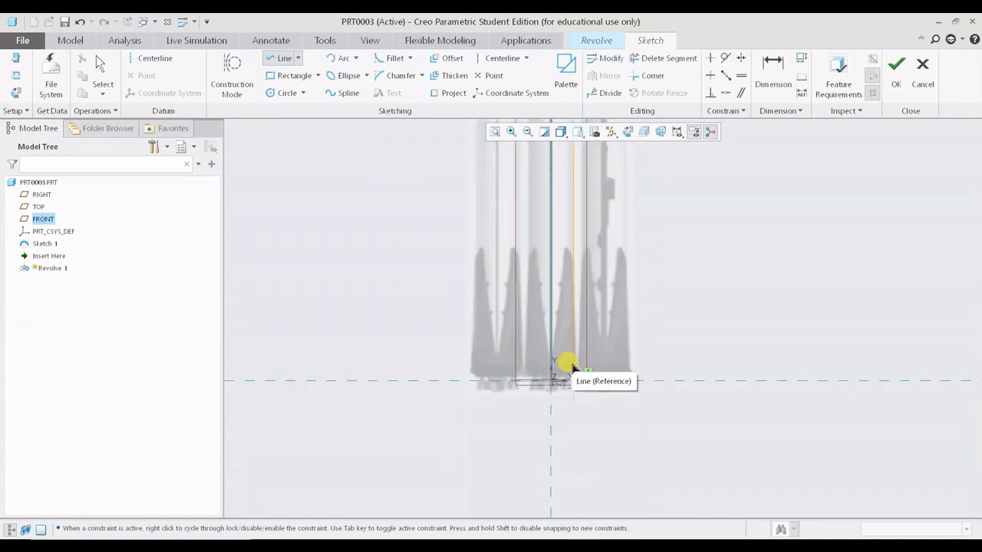
- Close the profile with lines across the base to the axis and back up the axis to the nose tip
scroll(571, 377, "down", 4)
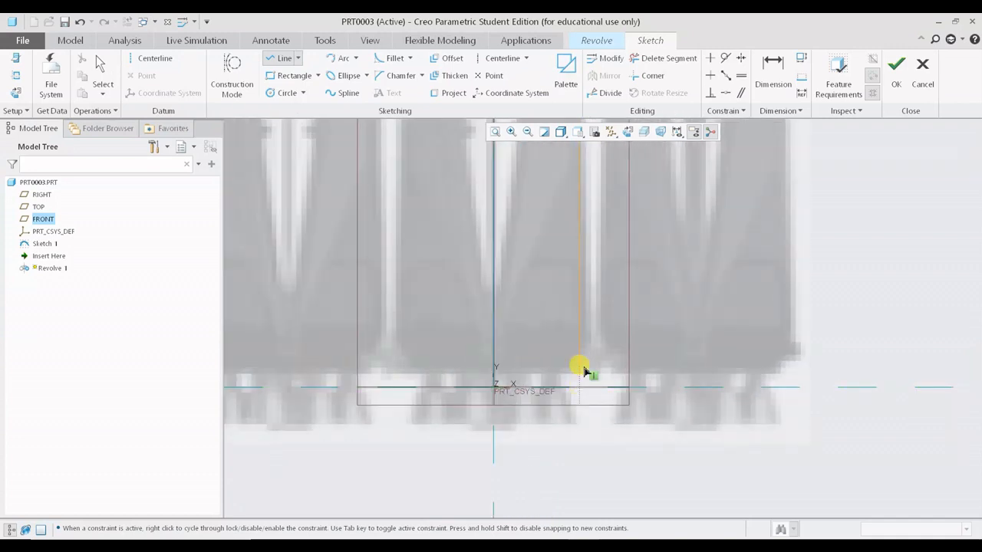
left_click(582, 371)
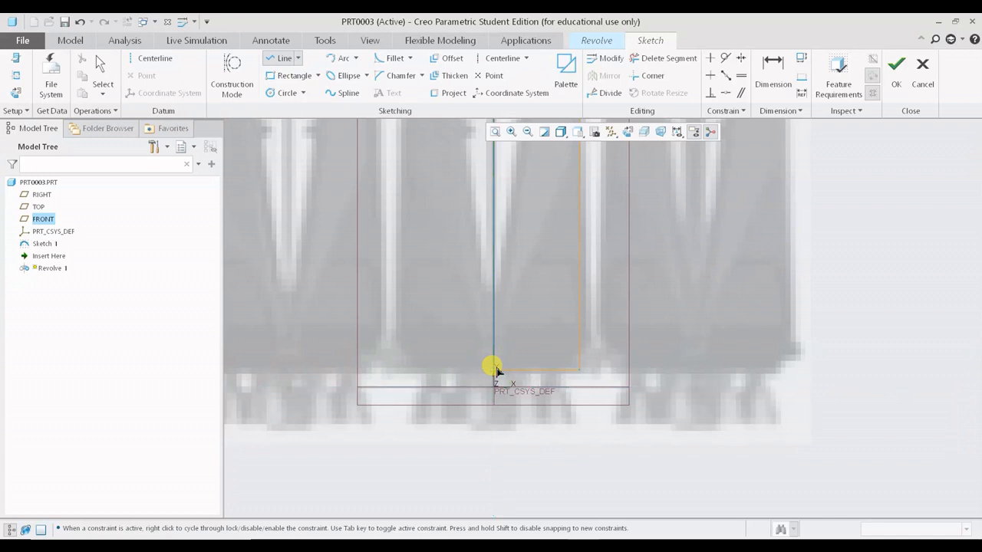
scroll(495, 370, "down", 5)
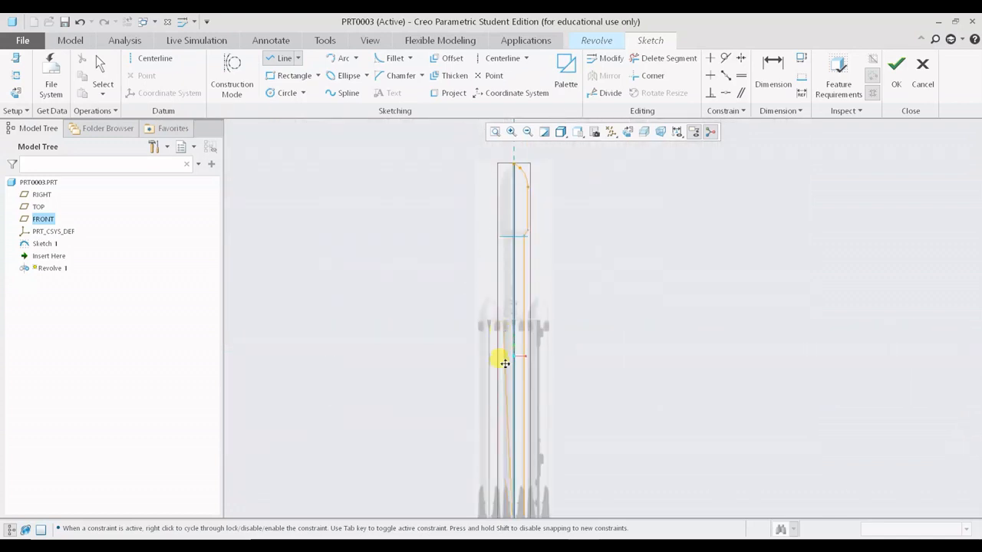
scroll(502, 357, "up", 5)
scroll(469, 311, "up", 4)
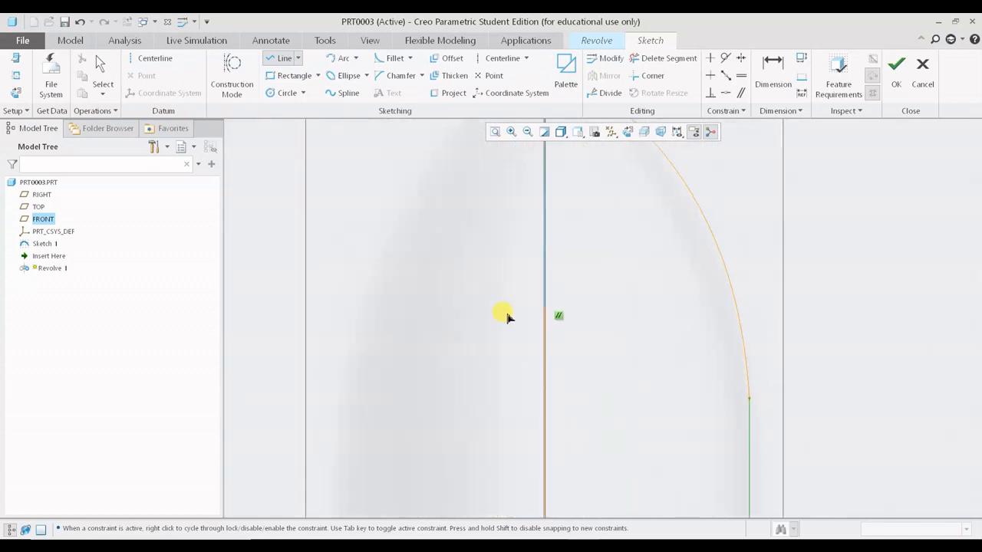
scroll(545, 263, "down", 3)
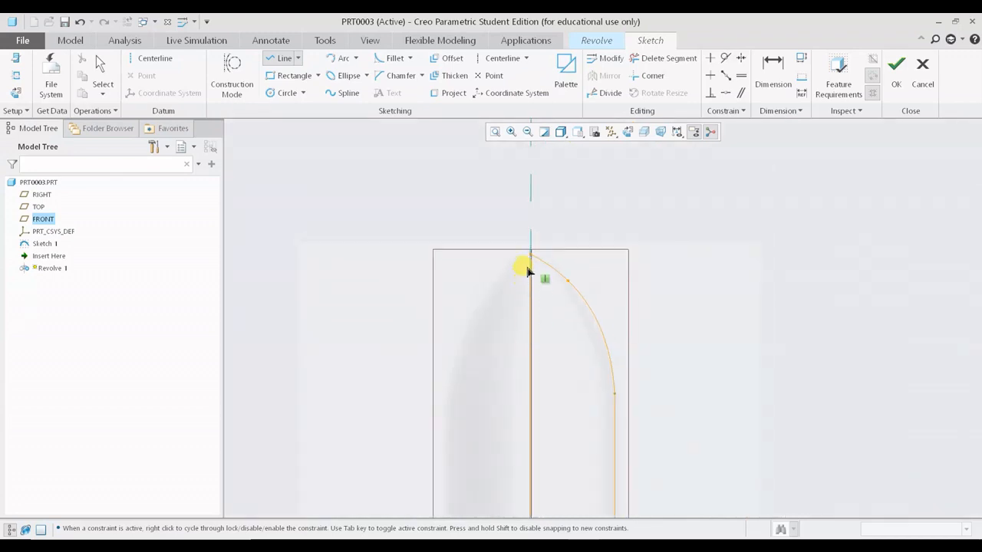
middle_click(719, 322)
scroll(712, 345, "down", 3)
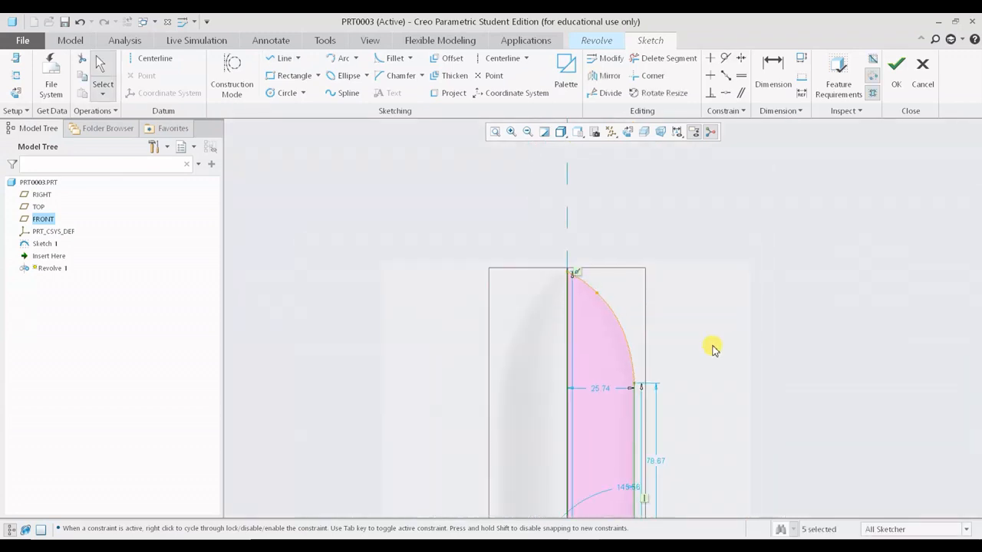
mouse_move(703, 411)
middle_mouse_down("shift")
mouse_move(622, 259)
mouse_move(584, 315)
middle_mouse_up("shift")
scroll(604, 230, "up", 4)
scroll(604, 230, "up", 1)
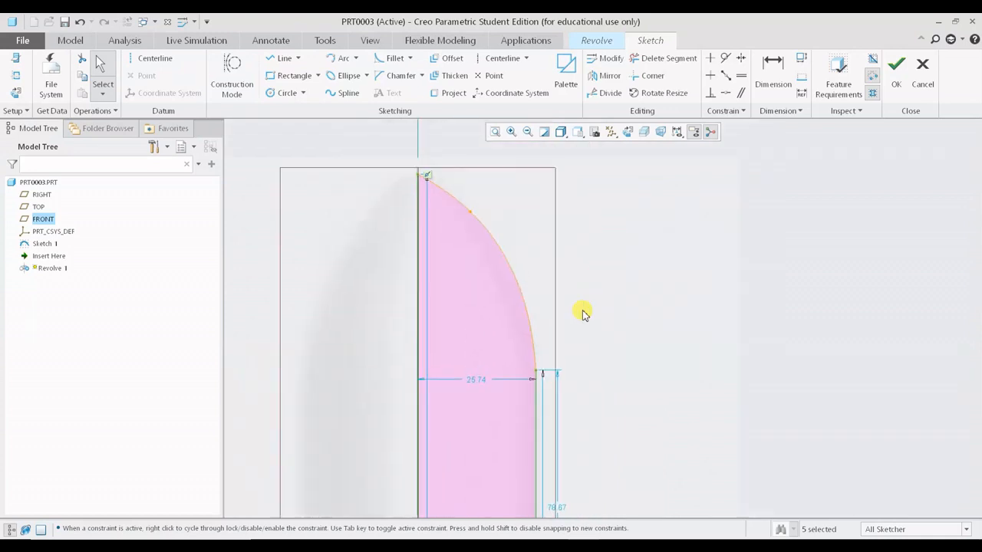
- Reshape the fairing nose spline by moving its interior point outward along the curve
left_click_drag(472, 212, 503, 265)
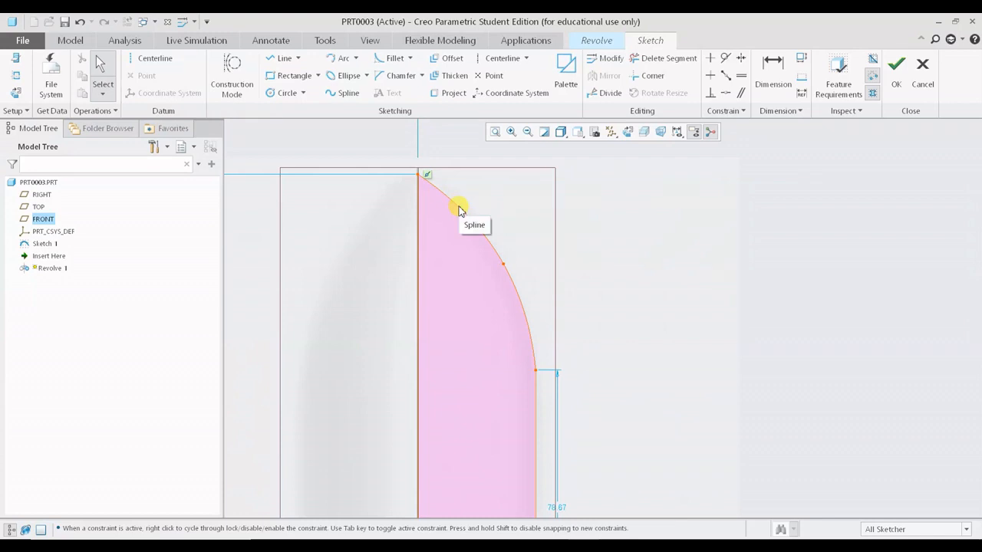
left_click_drag(499, 263, 501, 262)
left_click_drag(420, 178, 420, 176)
- Finish the profile sketch and return to the Revolve feature
scroll(532, 204, "down", 3)
scroll(555, 262, "down", 5)
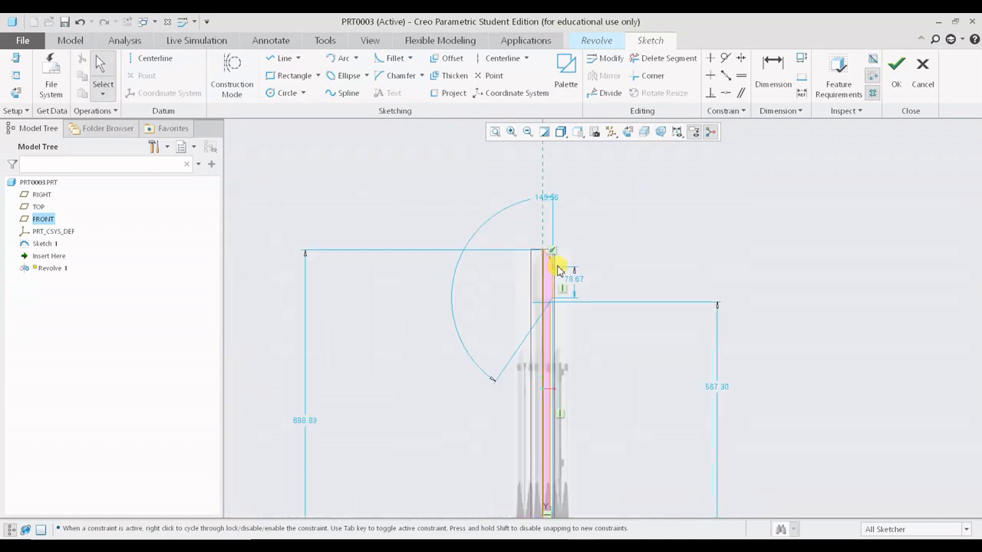
mouse_move(578, 377)
middle_mouse_down("shift")
mouse_move(517, 220)
mouse_move(498, 278)
mouse_move(427, 332)
middle_mouse_up("shift")
scroll(427, 331, "up", 5)
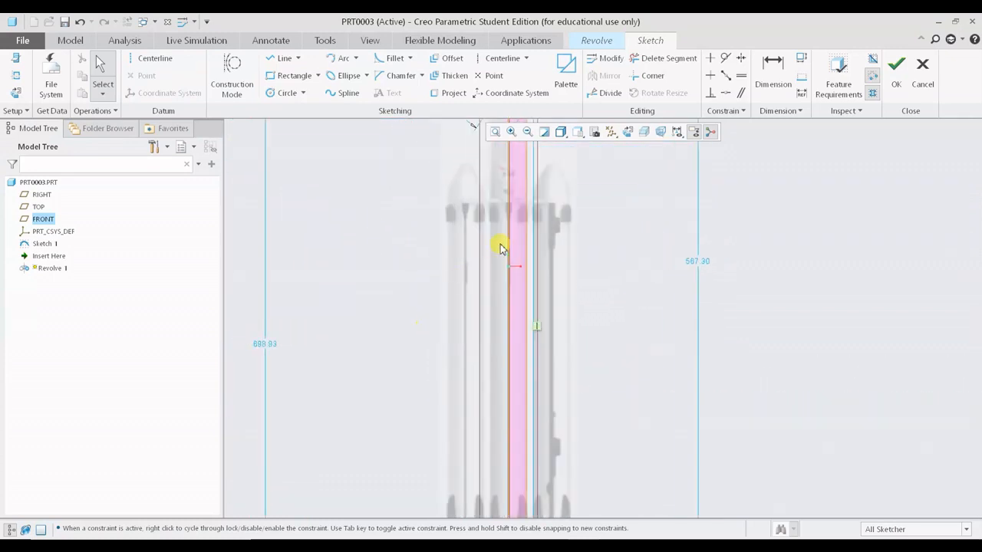
middle_click_drag(499, 243, 437, 508, "shift")
scroll(447, 303, "up", 10)
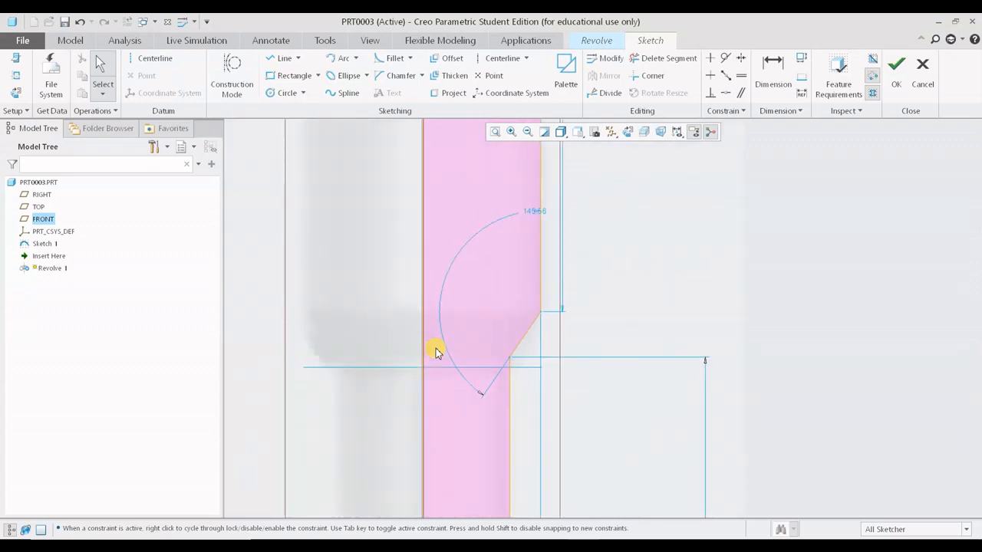
scroll(435, 352, "down", 6)
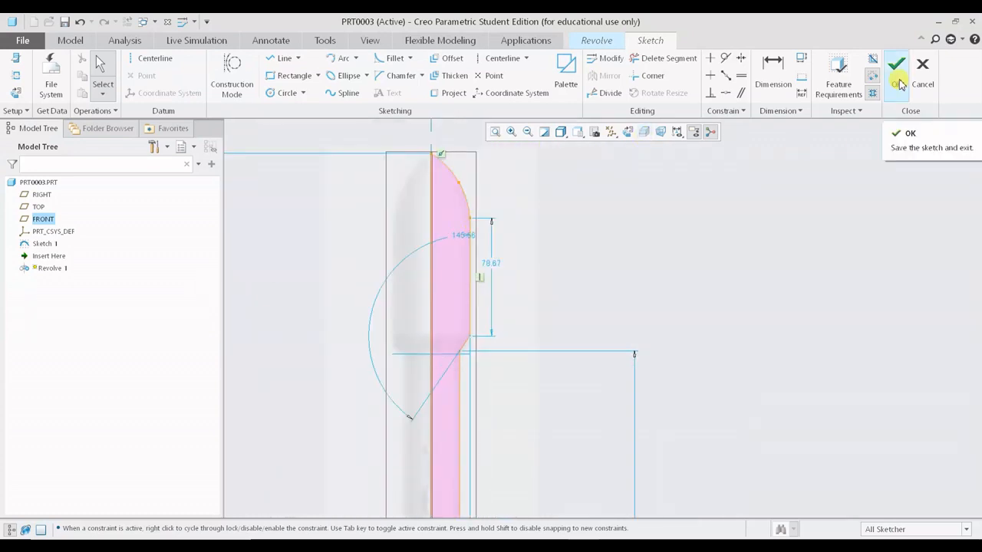
left_click(898, 67)
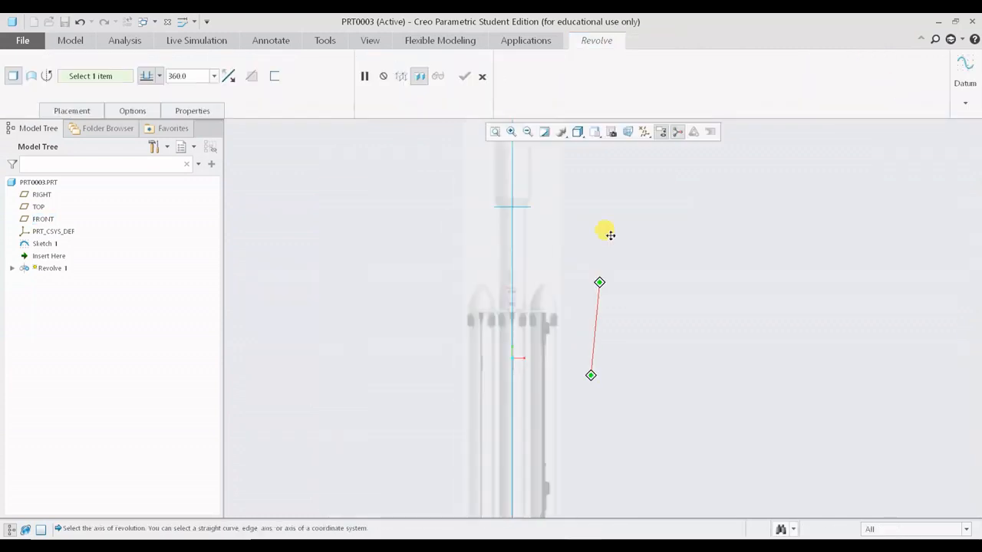
- Select the profile's axis line as the axis of revolution and complete the 360° revolve
scroll(511, 445, "up", 6)
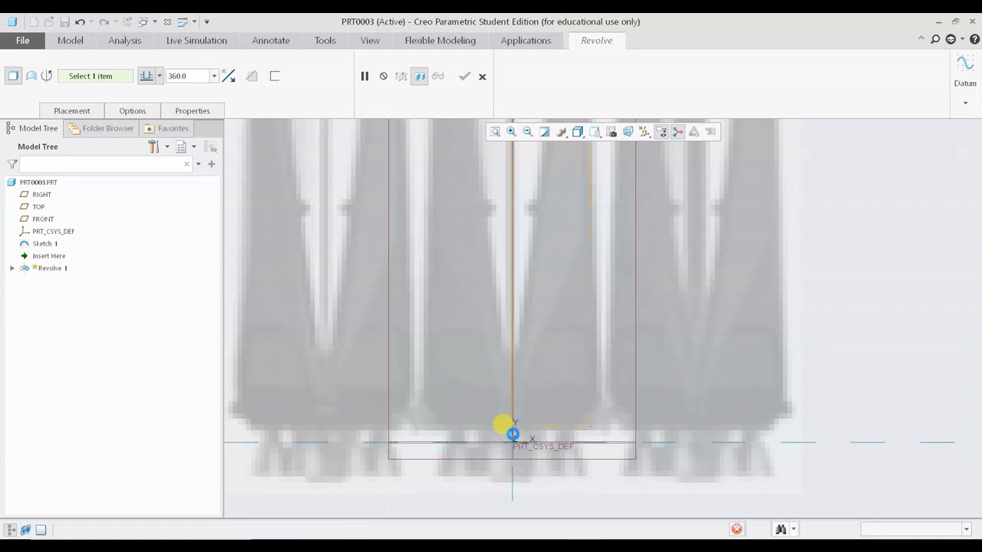
left_click(512, 434)
scroll(536, 418, "down", 6)
scroll(529, 303, "up", 5)
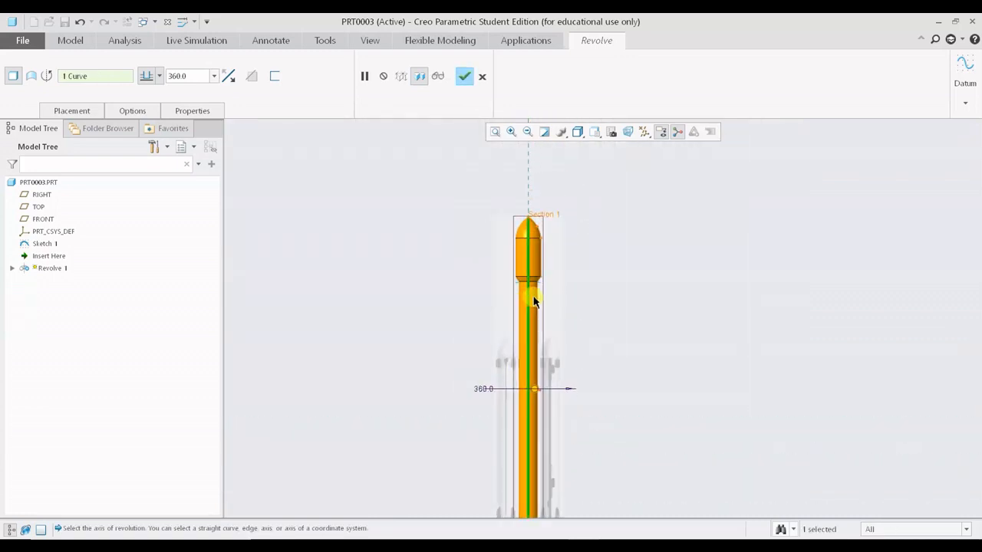
middle_click(723, 202)
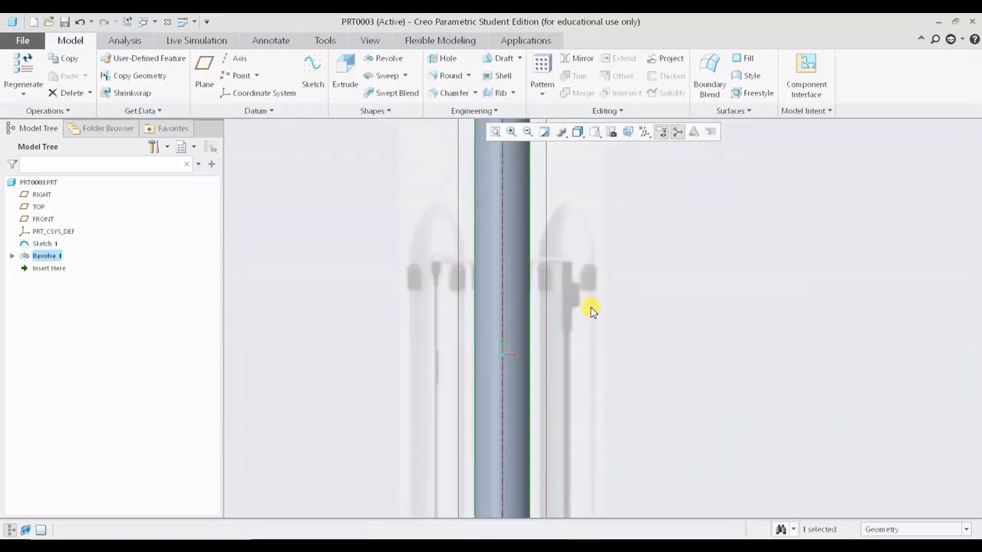
- Orbit and zoom around the revolved rocket body to inspect its shape
scroll(686, 297, "down", 4)
middle_click_drag(733, 275, 460, 330)
scroll(686, 395, "down", 2)
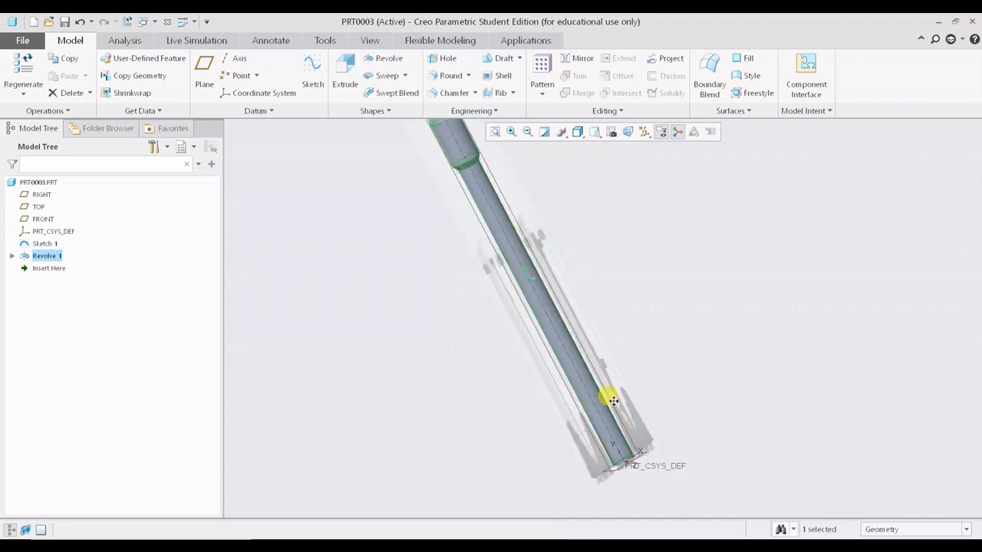
middle_click_drag(614, 401, 608, 290, "shift")
scroll(670, 364, "down", 6)
scroll(427, 351, "up", 5)
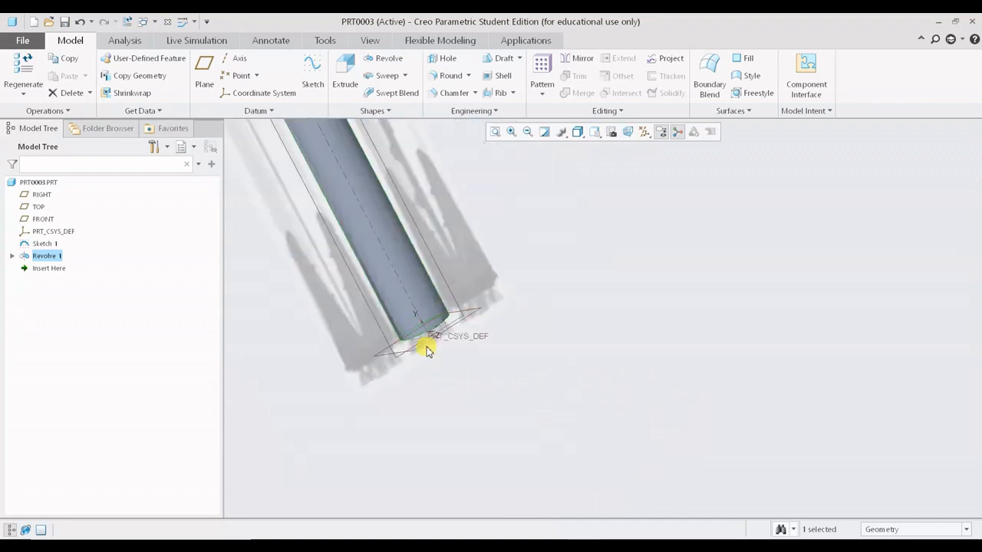
middle_click_drag(394, 269, 548, 456, "shift")
scroll(450, 322, "up", 2)
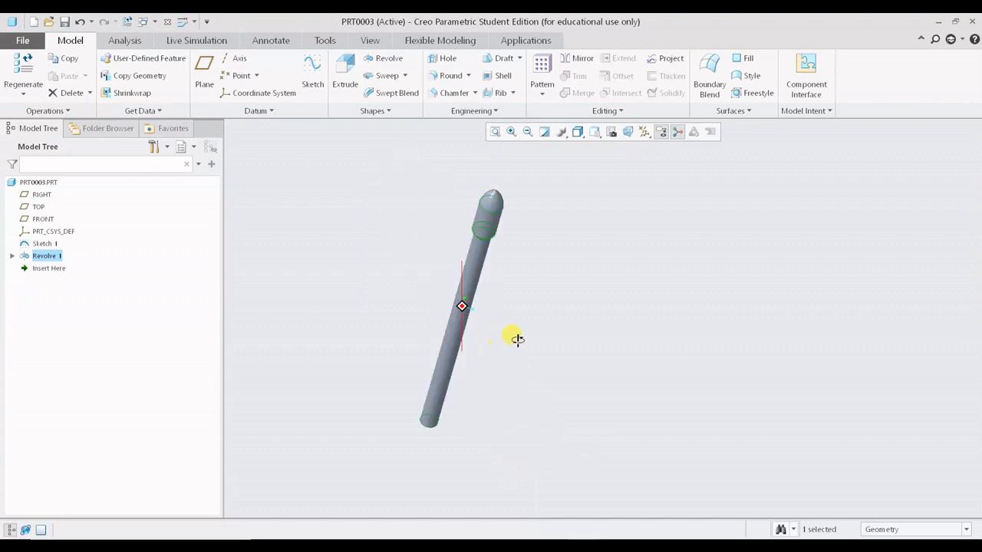